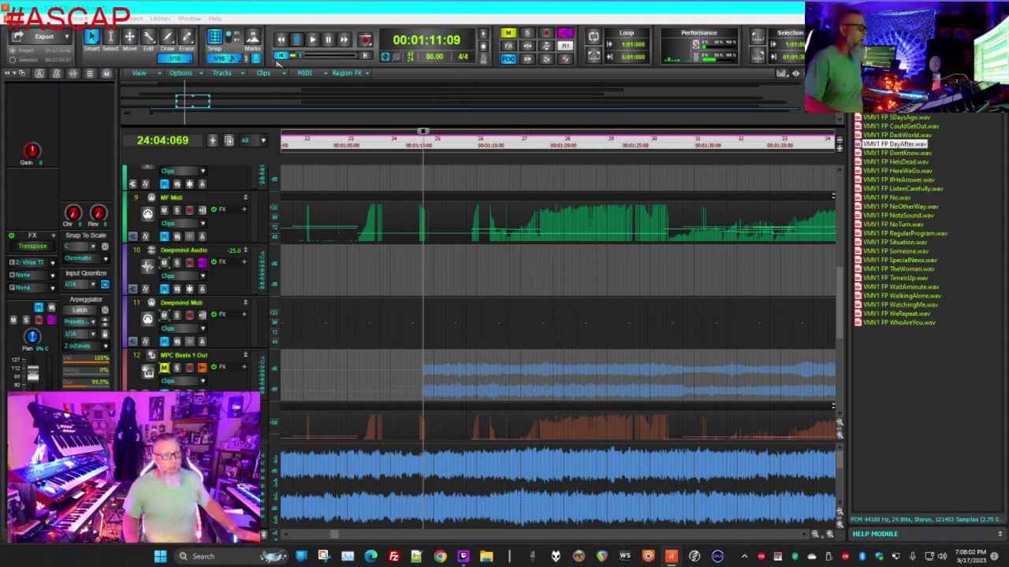
Play the song from the beginning, review the tracks down to the VMV1 vocal clips, and stop playback
click(281, 59)
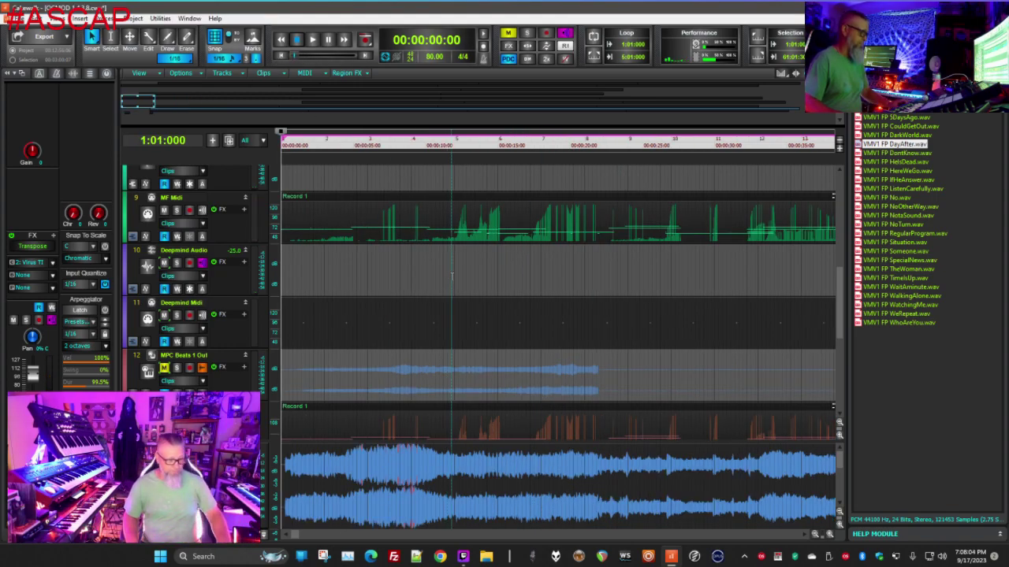
key(space)
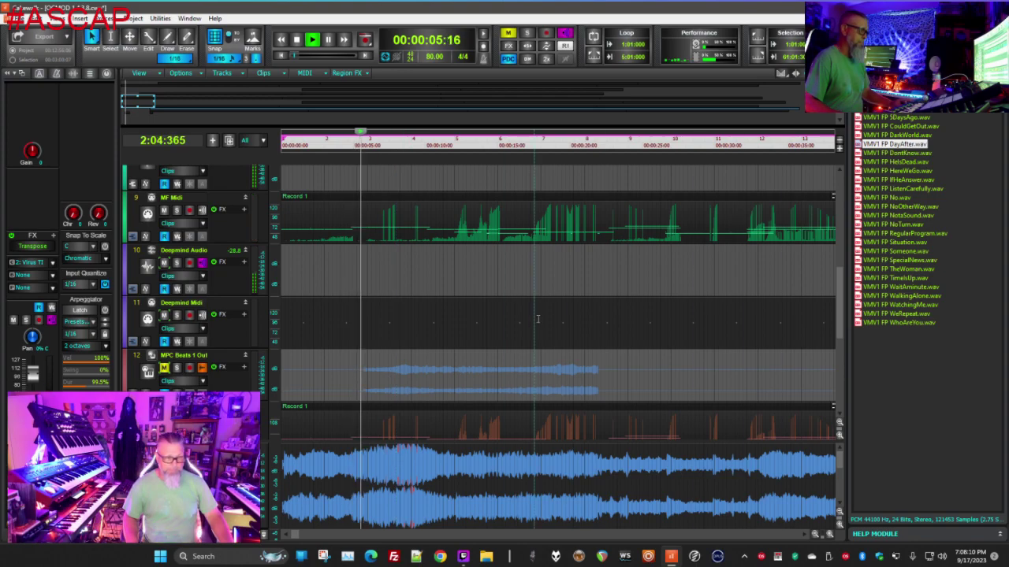
scroll(532, 284, down, 1)
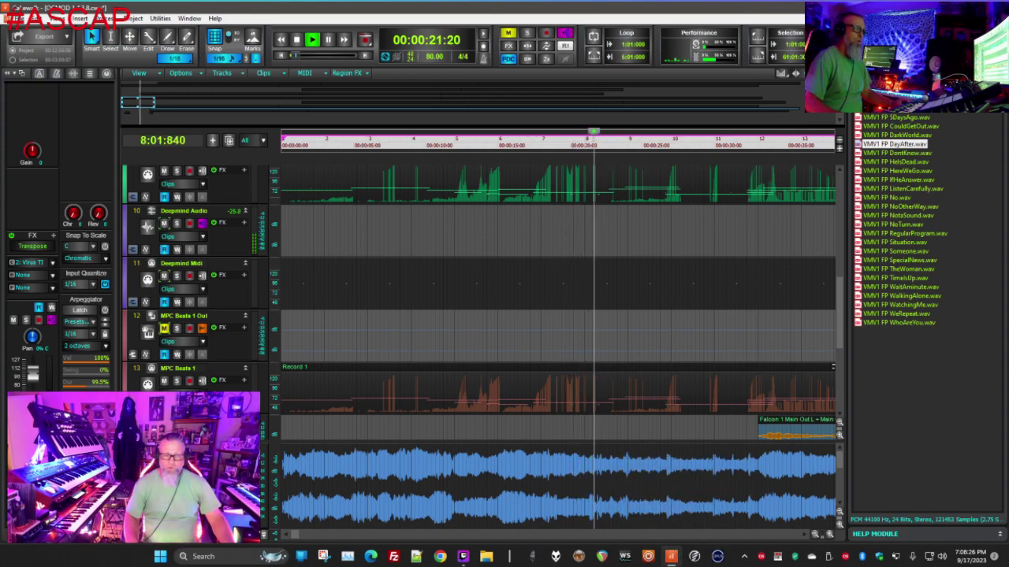
scroll(643, 269, down, 1)
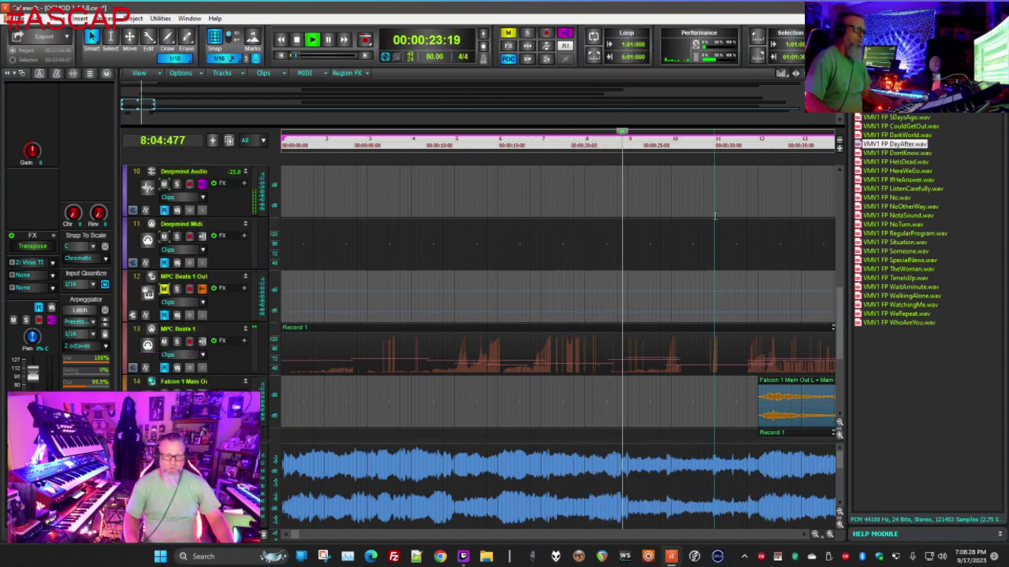
scroll(643, 268, down, 3)
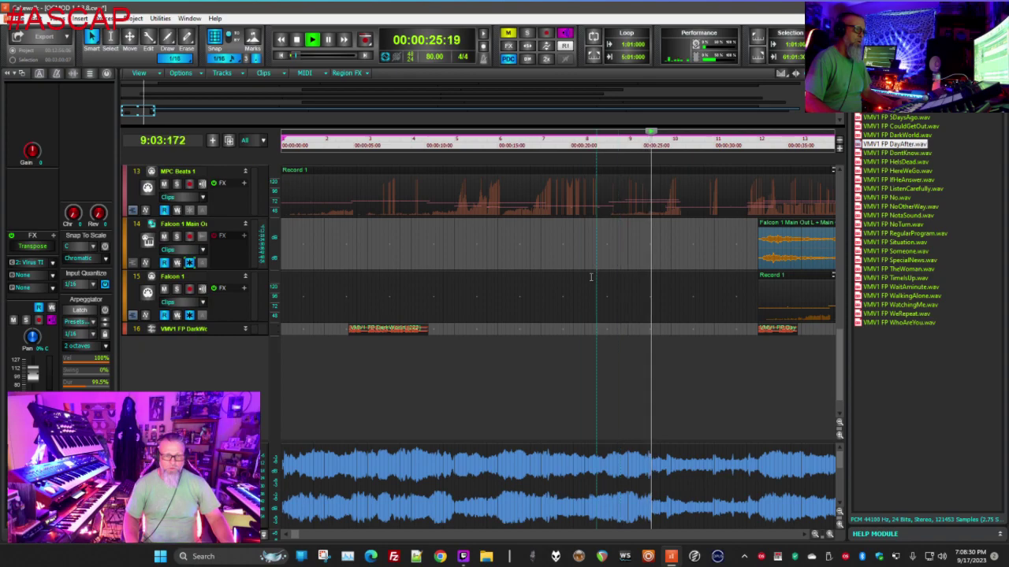
scroll(551, 283, up, 4)
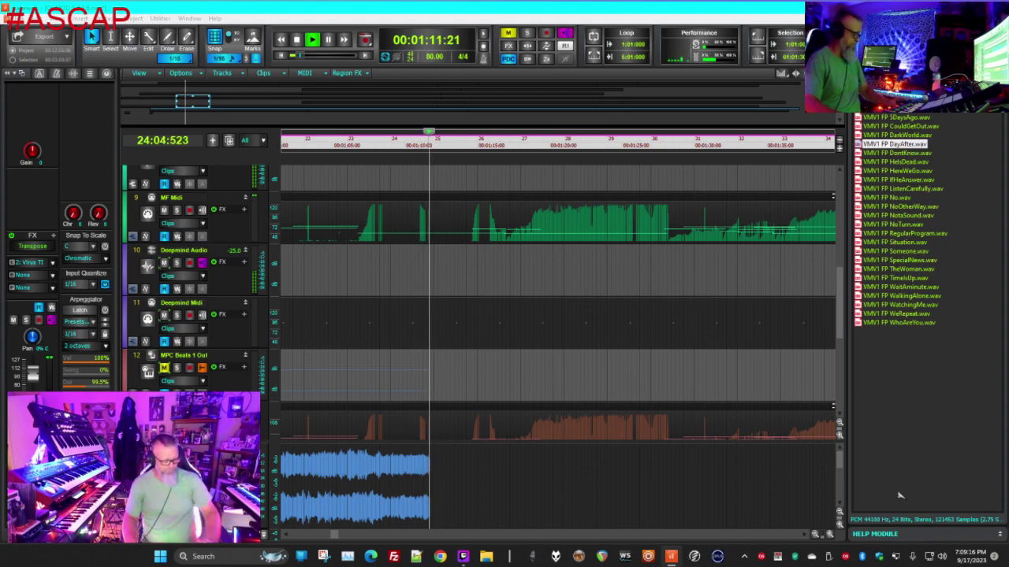
key(space)
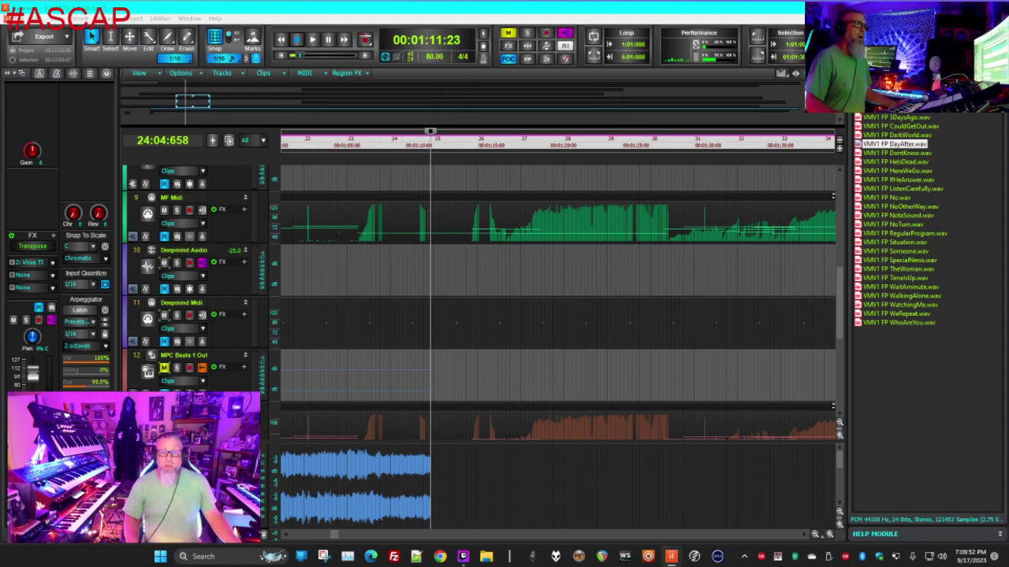
Browse up to the main samples folder and back into Vintage Movie Vocals 1 to look over the available sample folders
key(BackSpace)
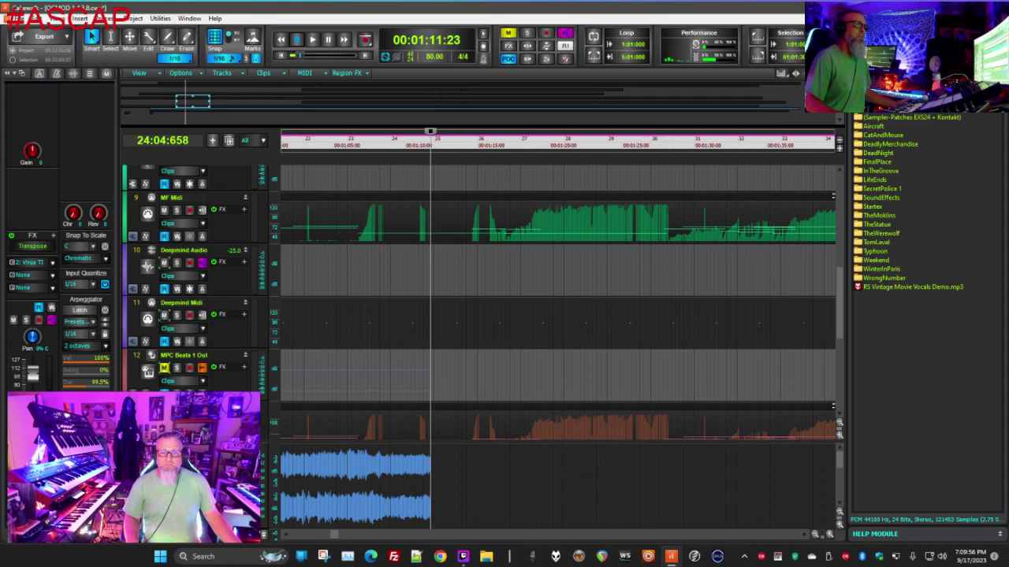
key(BackSpace)
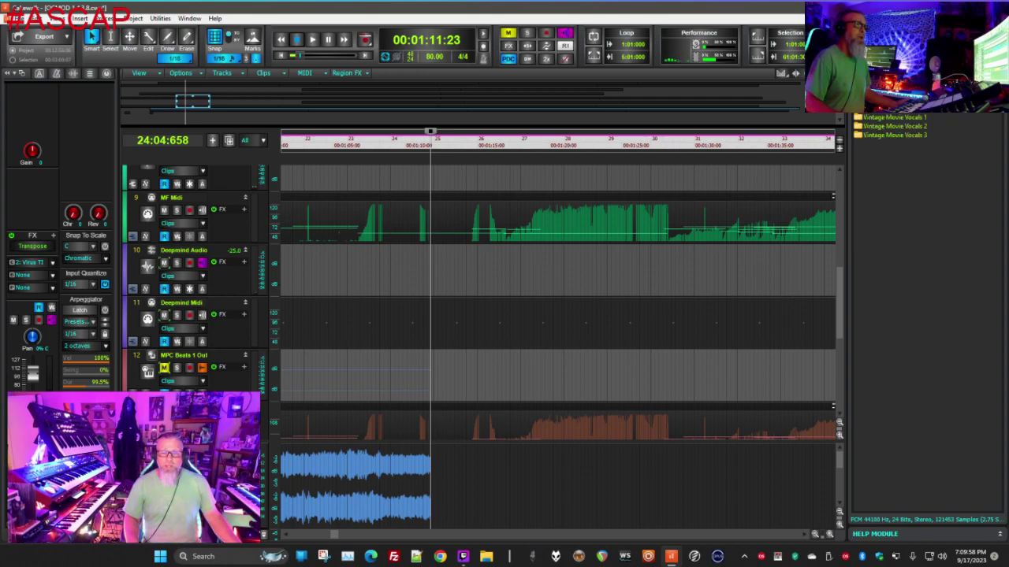
key(BackSpace)
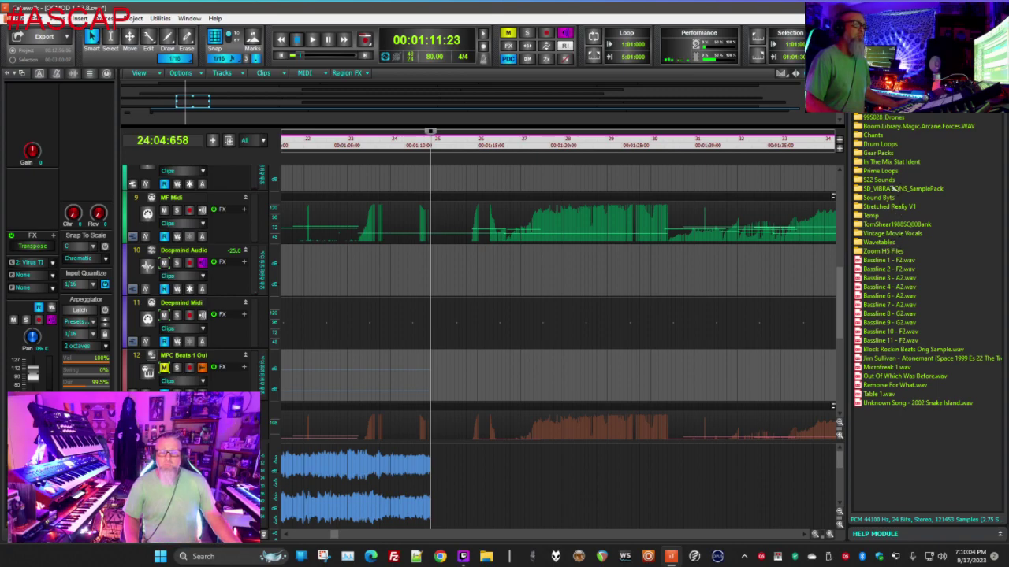
double_click(888, 234)
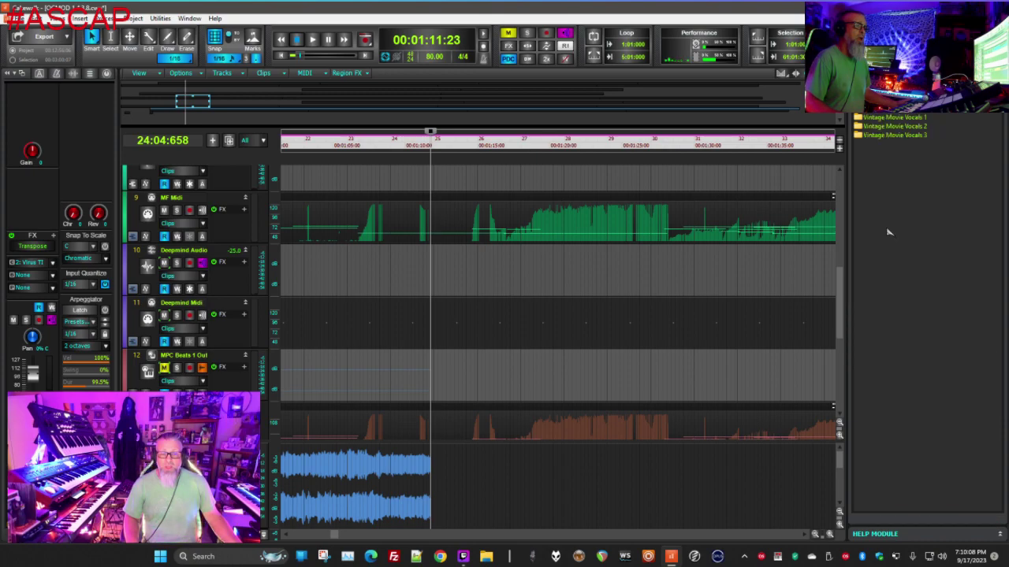
double_click(907, 118)
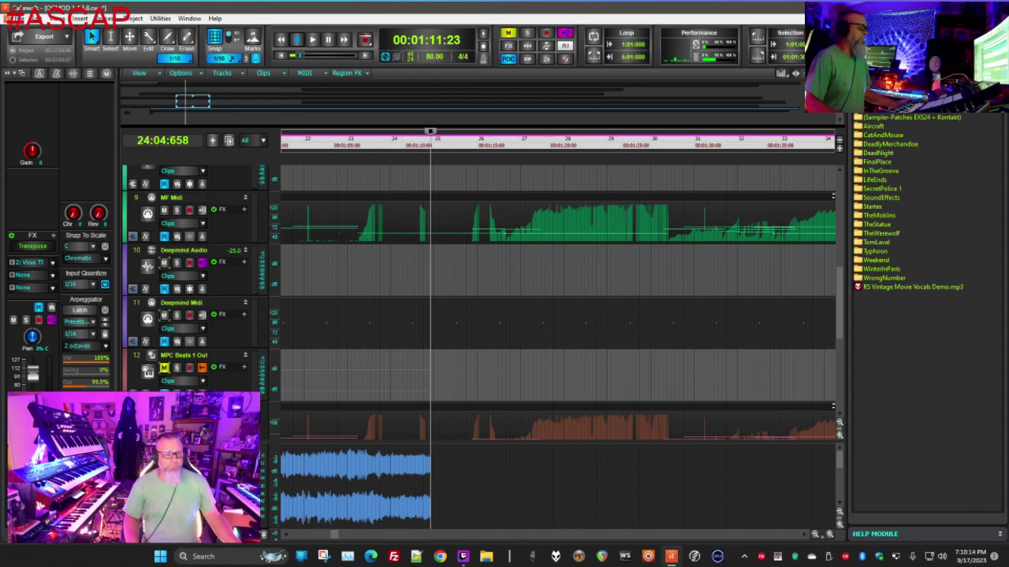
Play the song from the beginning and open the FinalPlace folder of vocal samples
scroll(389, 323, down, 4)
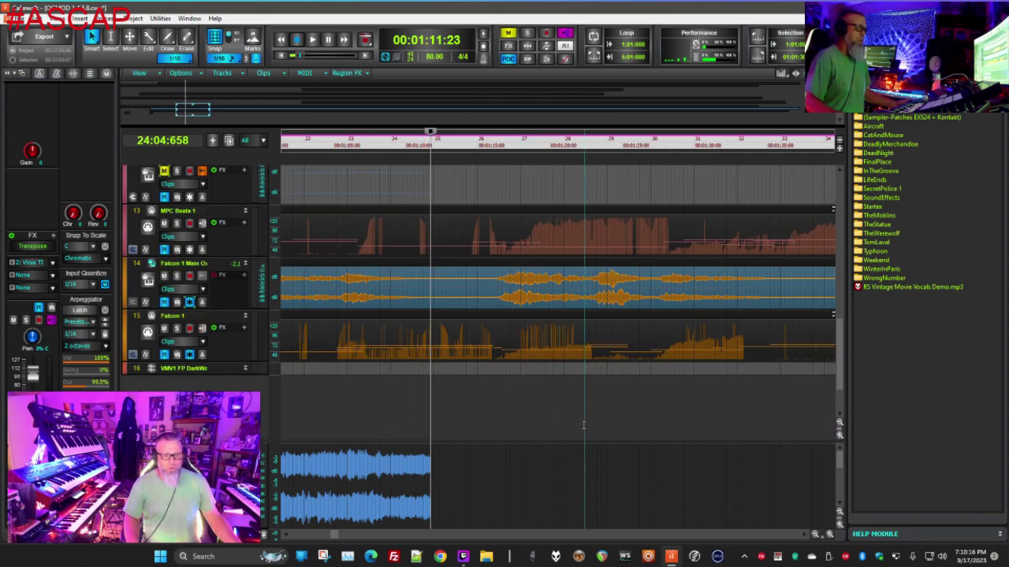
scroll(780, 542, right, 5)
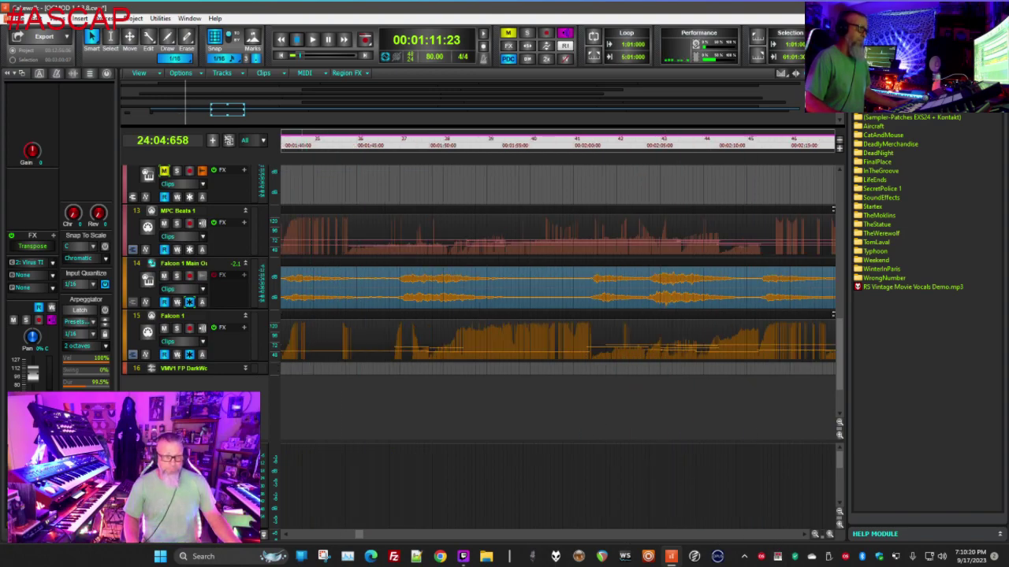
click(281, 39)
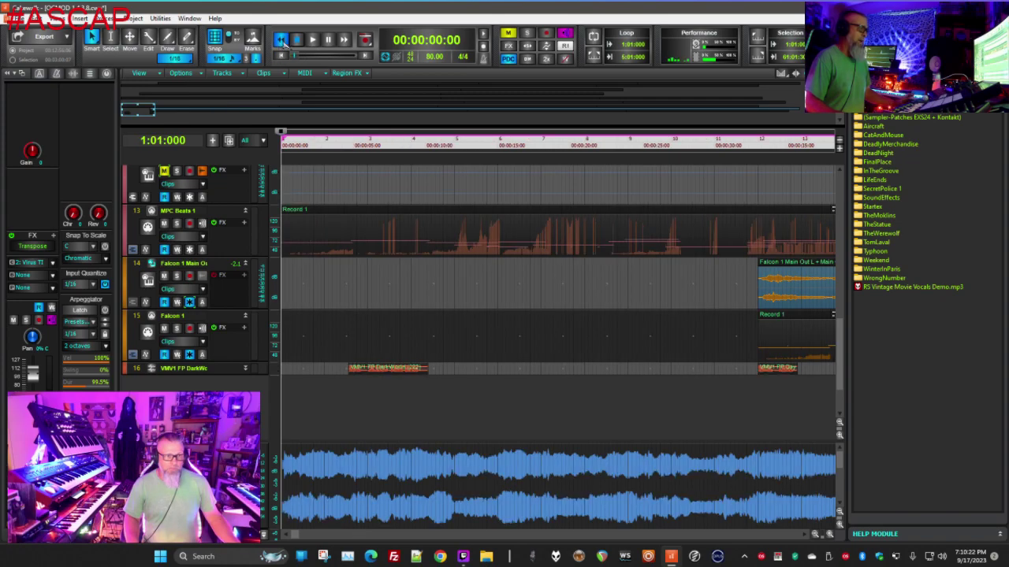
key(space)
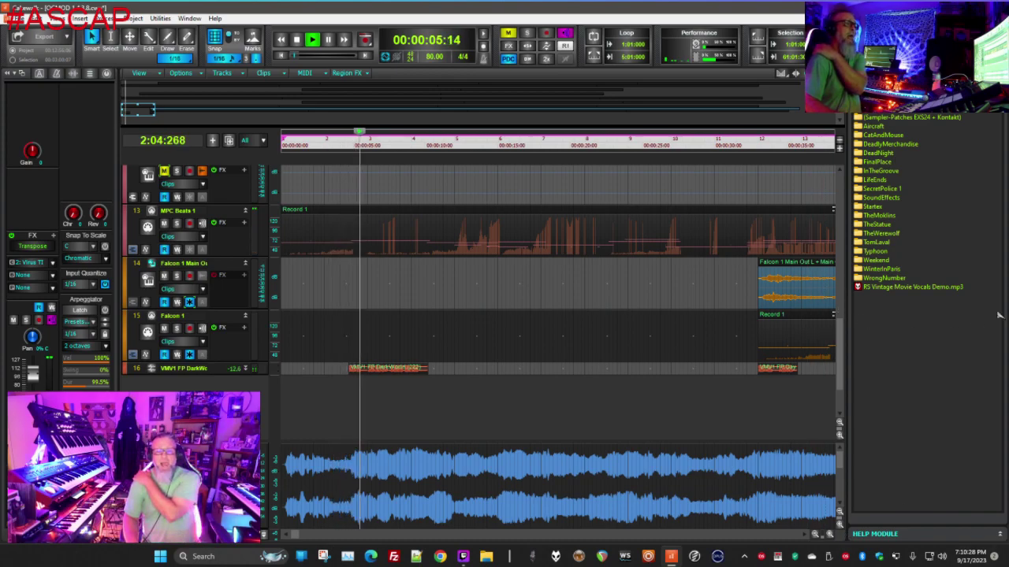
double_click(877, 161)
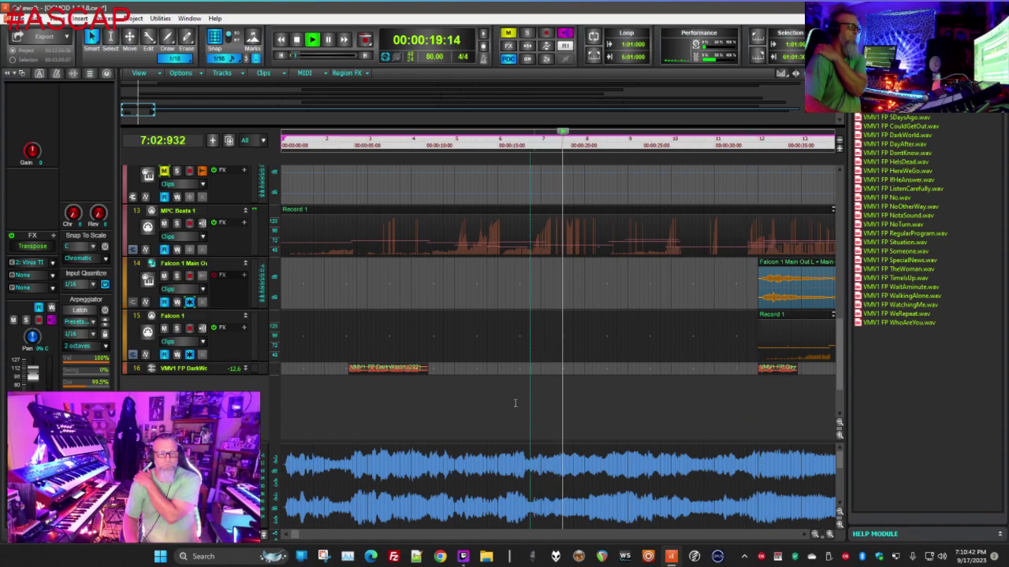
Examine the tracks between Virus TI 2 and the VMV1 vocal track against the playing song, and stop playback
scroll(484, 305, up, 4)
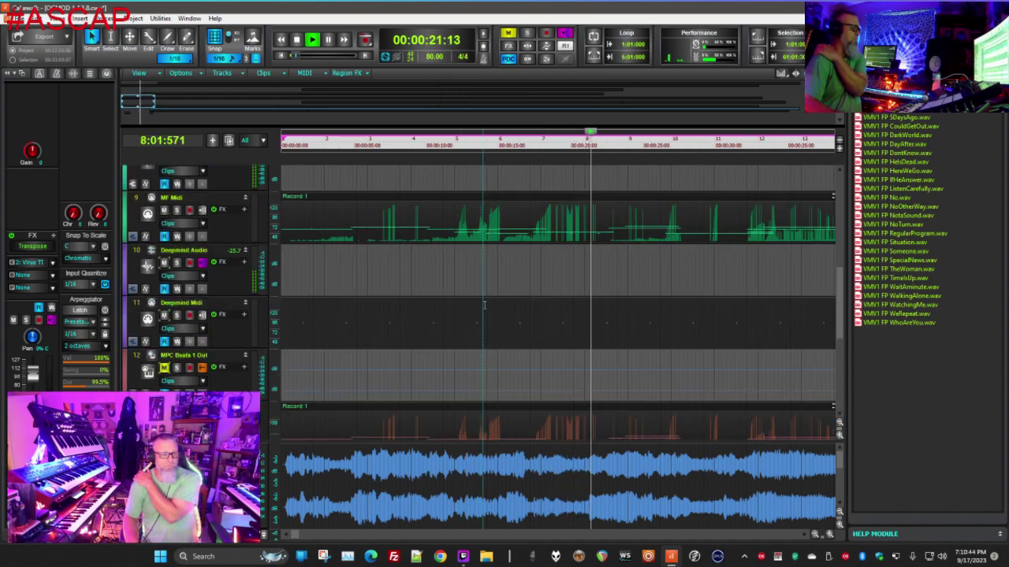
scroll(457, 334, down, 2)
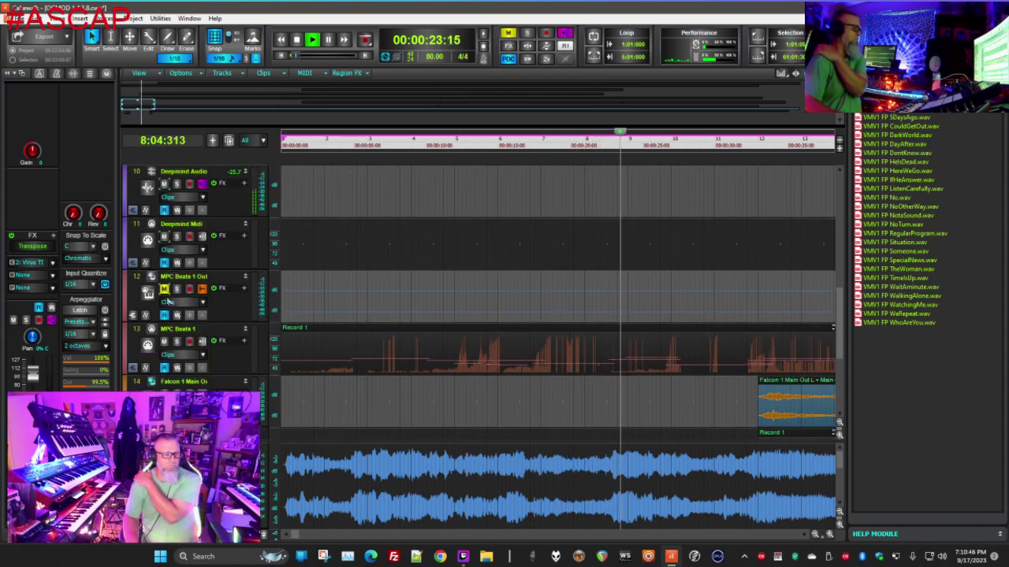
scroll(238, 292, up, 6)
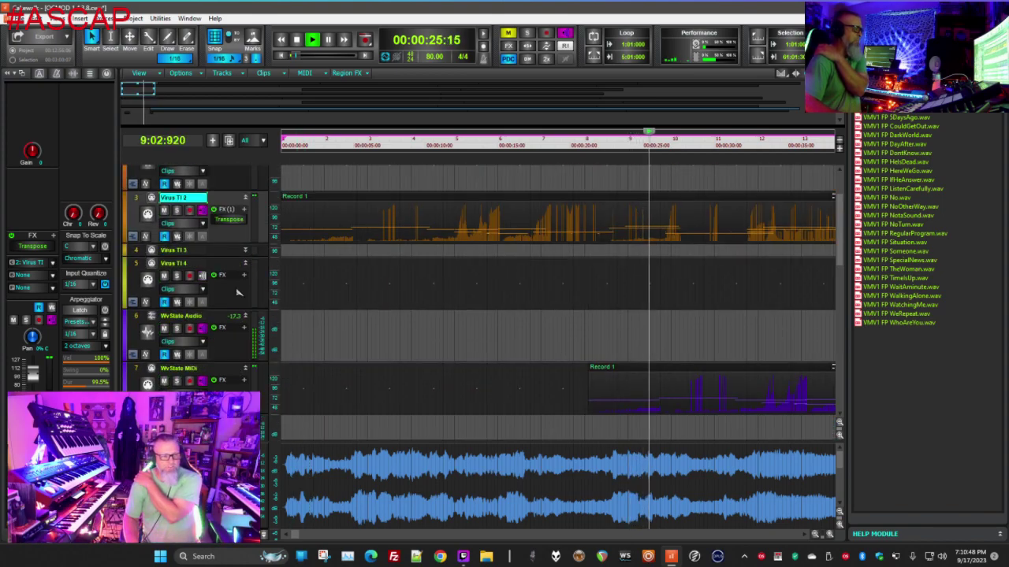
scroll(236, 296, down, 6)
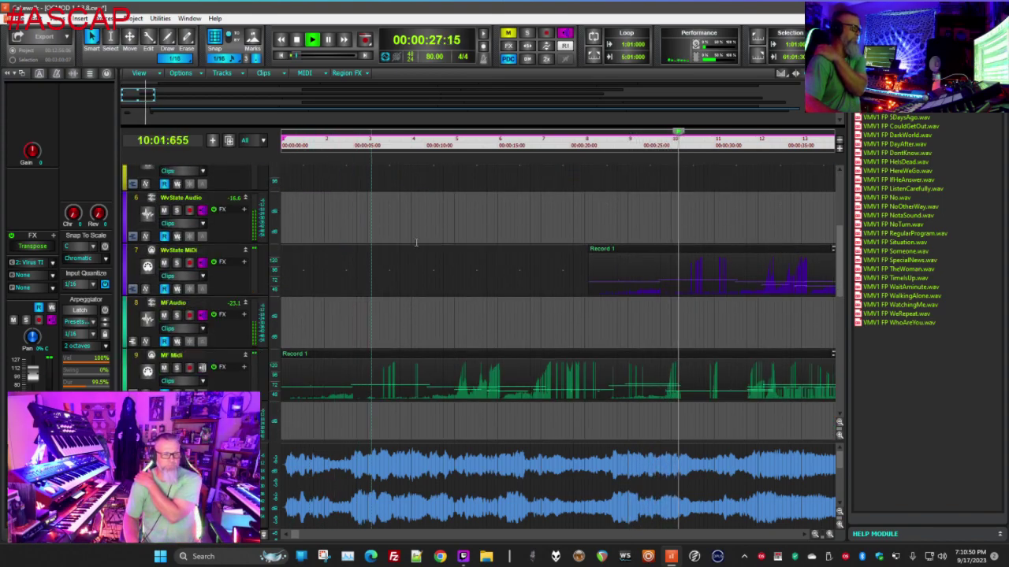
scroll(383, 260, up, 6)
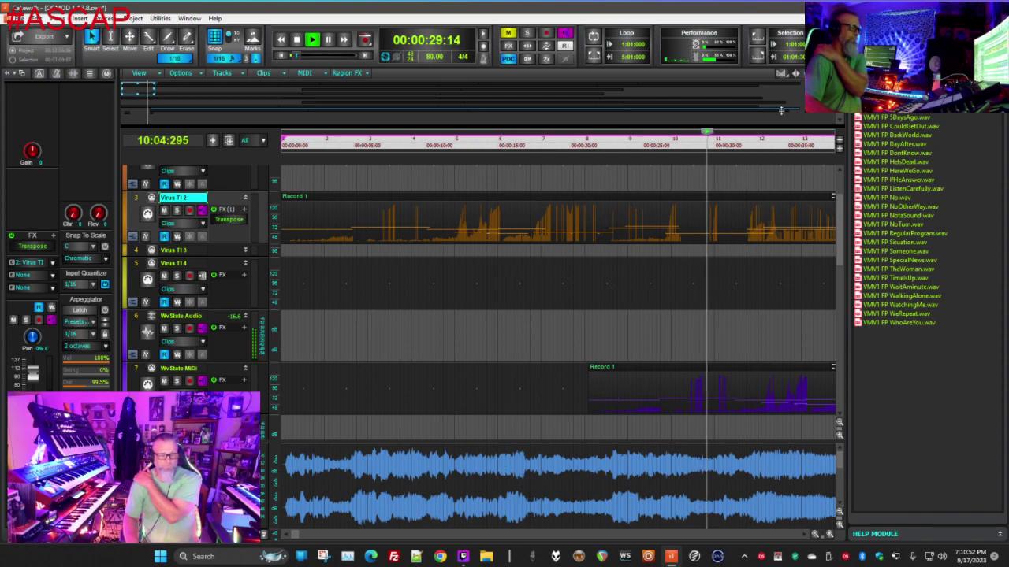
scroll(665, 212, down, 9)
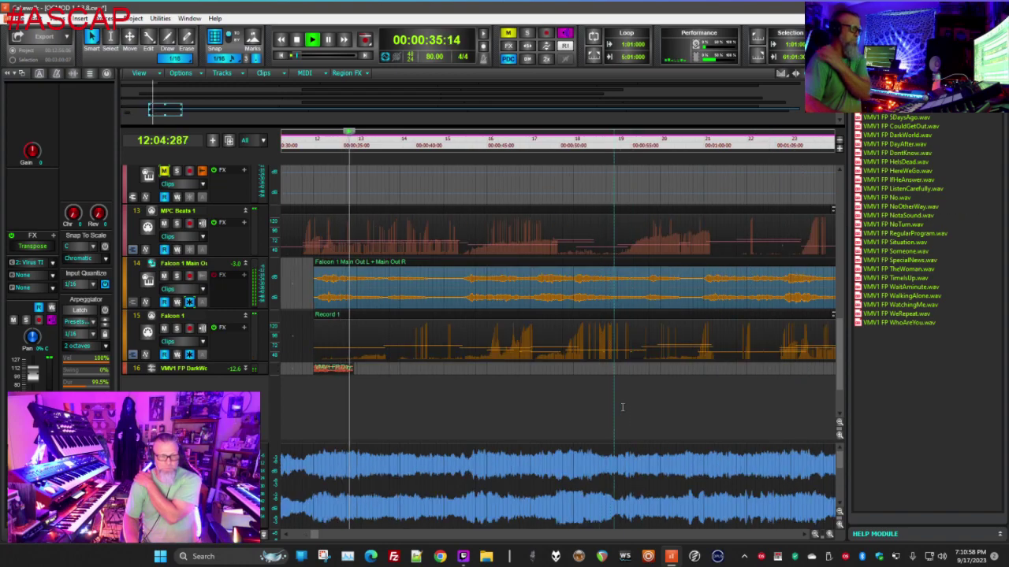
key(space)
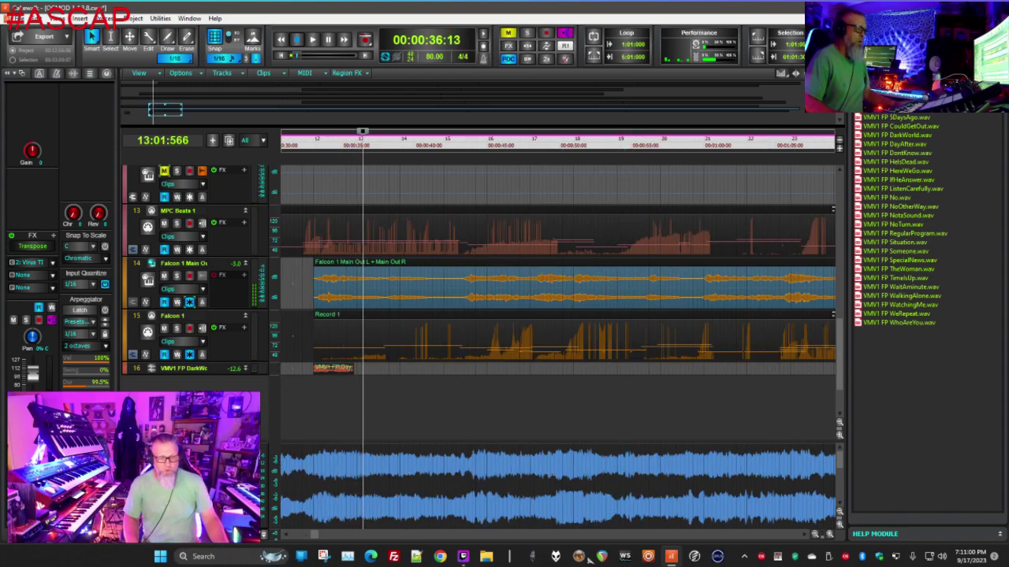
Set the playhead to 68:01:720 and place VMV1 FP DayAfter.wav there on vocal track 16
scroll(732, 538, right, 10)
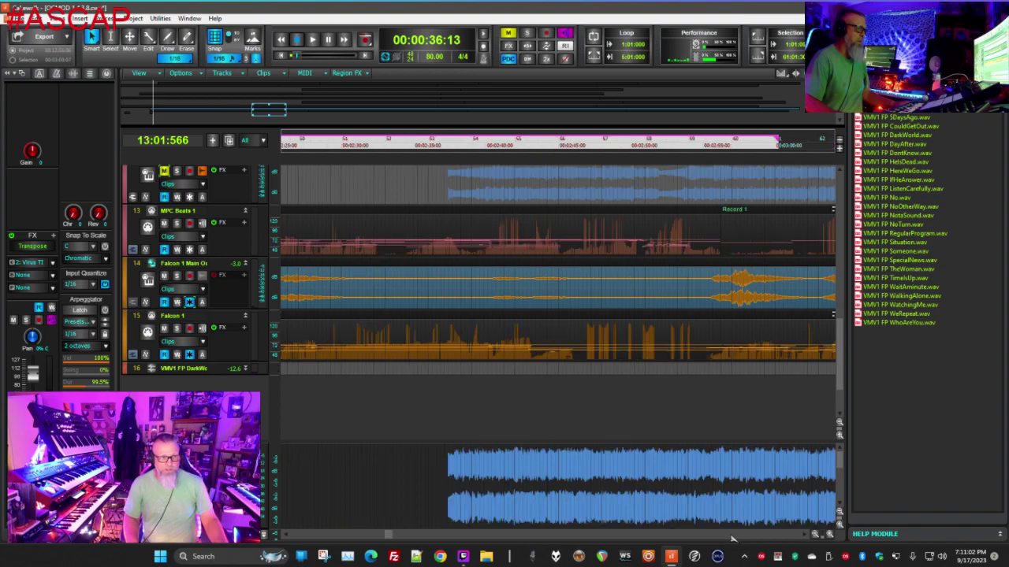
scroll(732, 538, right, 4)
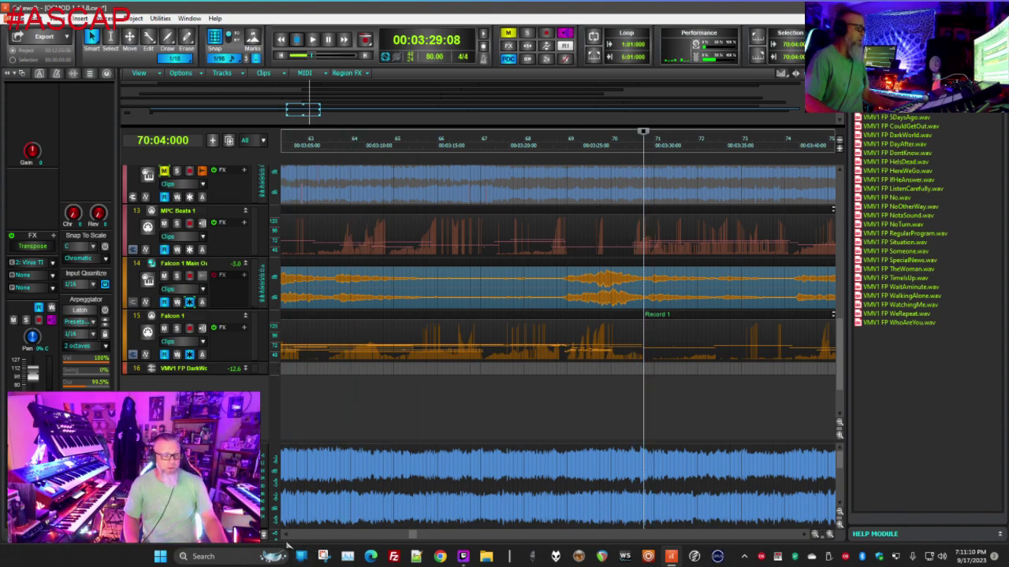
scroll(289, 538, left, 4)
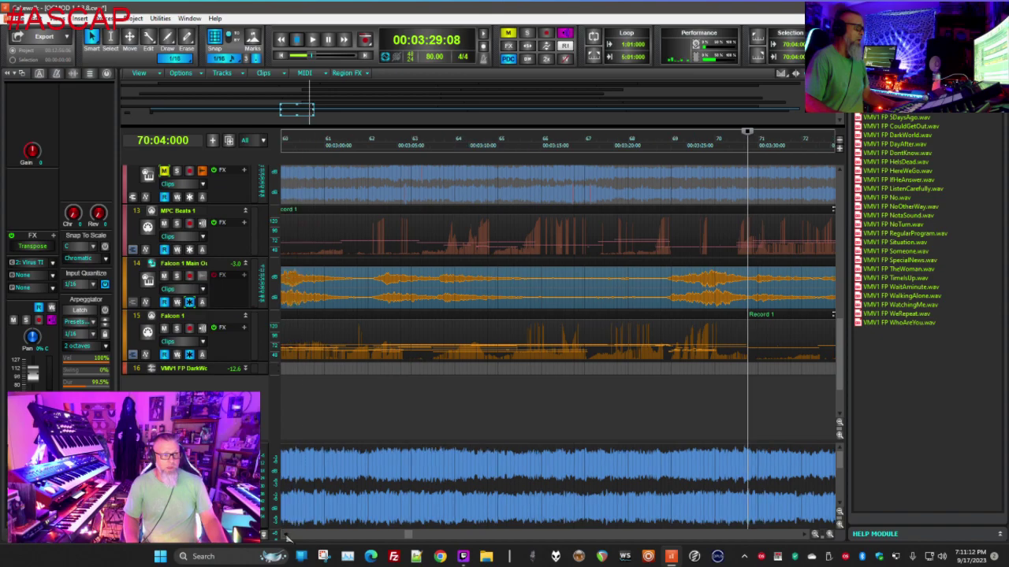
scroll(406, 395, up, 8)
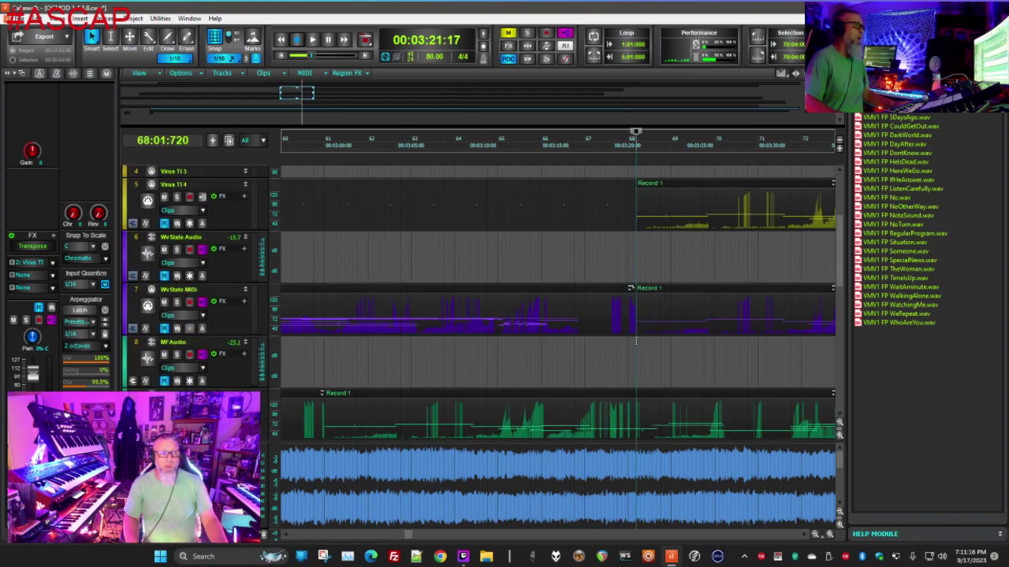
scroll(782, 345, down, 8)
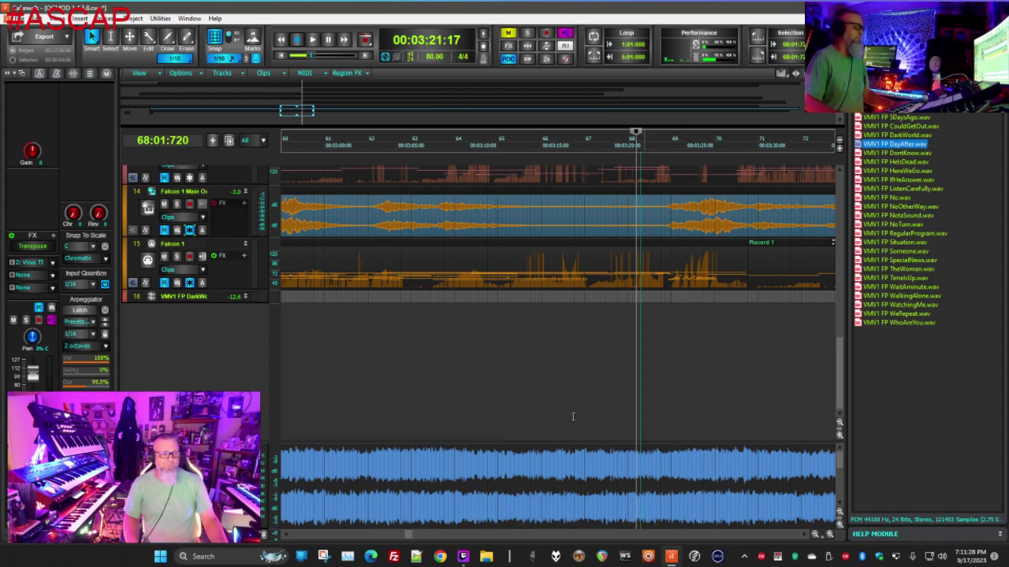
drag(873, 152, 639, 286)
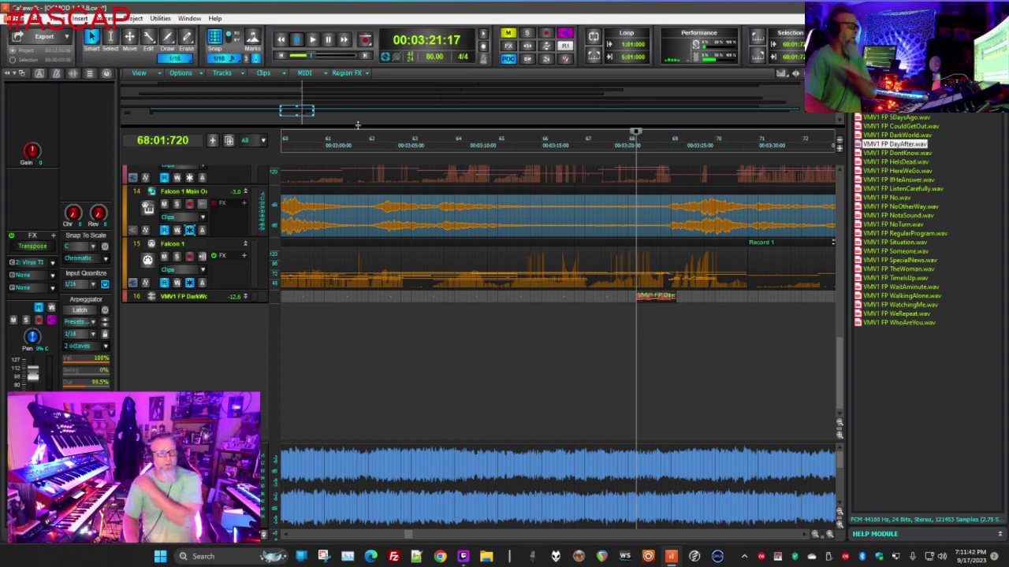
Play the song from the new DayAfter vocal clip and examine the tracks from MF Audio to Falcon 1
key(space)
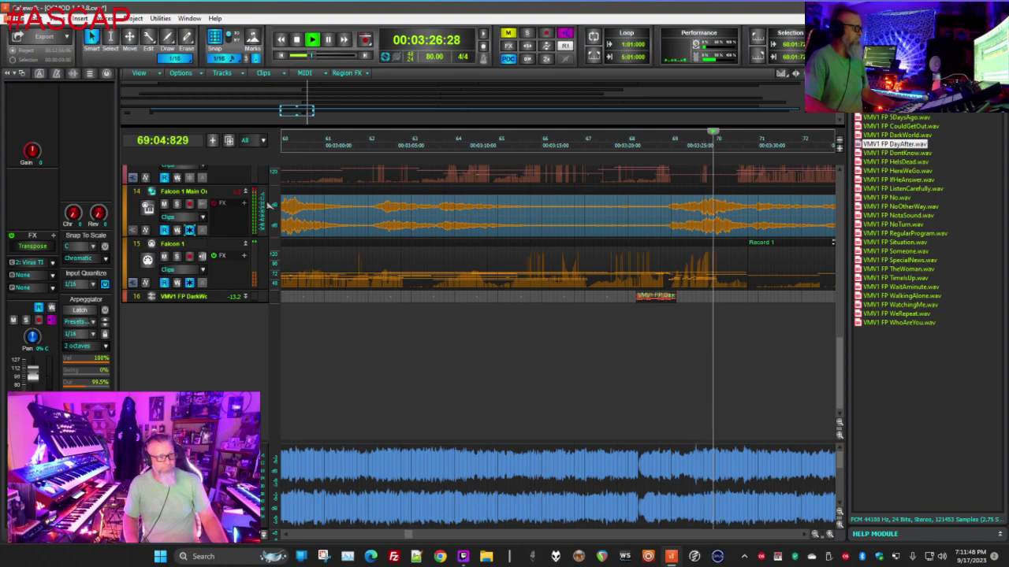
scroll(314, 351, up, 3)
scroll(314, 343, up, 3)
scroll(319, 311, down, 3)
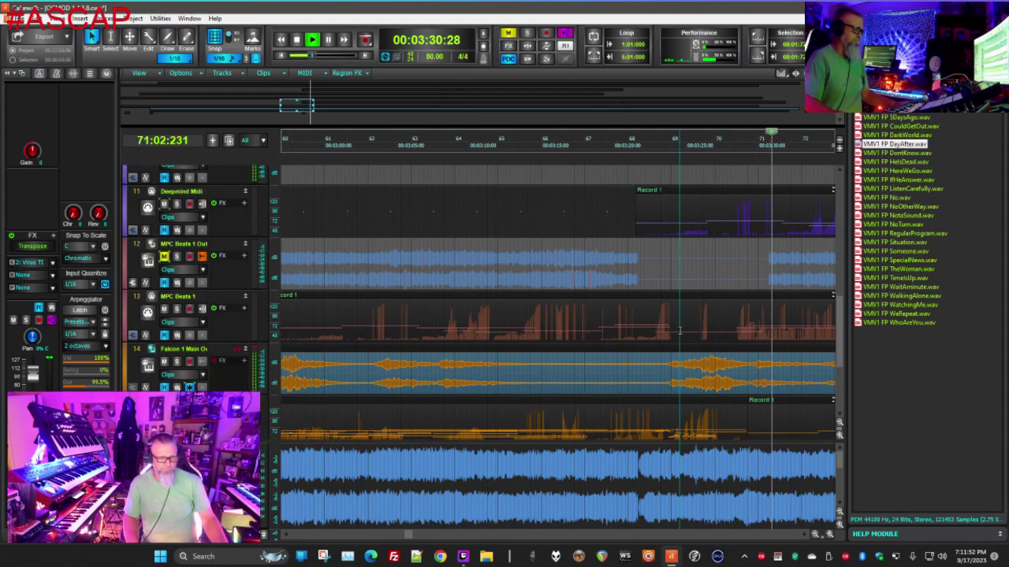
scroll(646, 339, down, 3)
scroll(604, 335, up, 2)
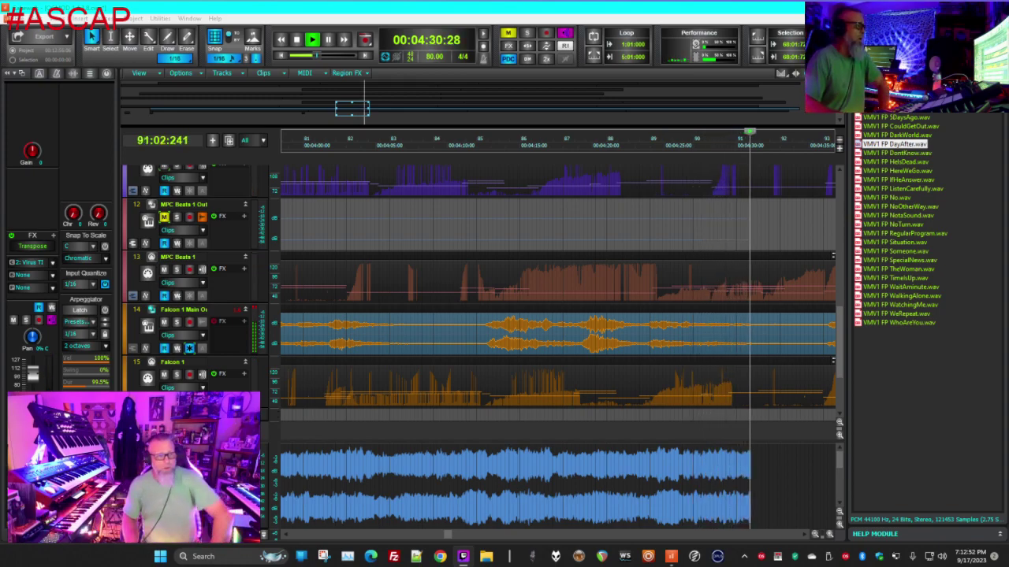
scroll(629, 240, up, 3)
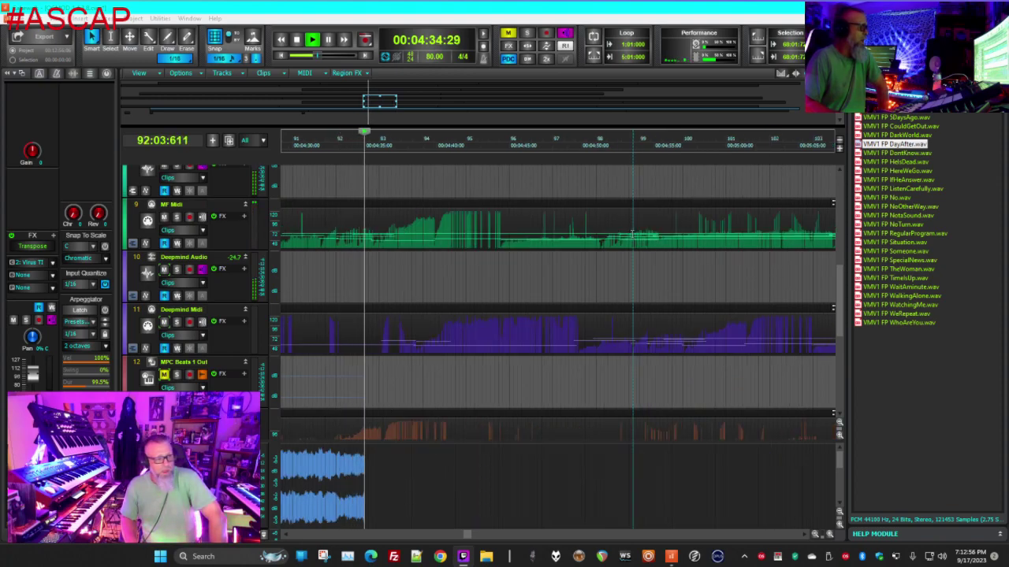
scroll(632, 234, up, 1)
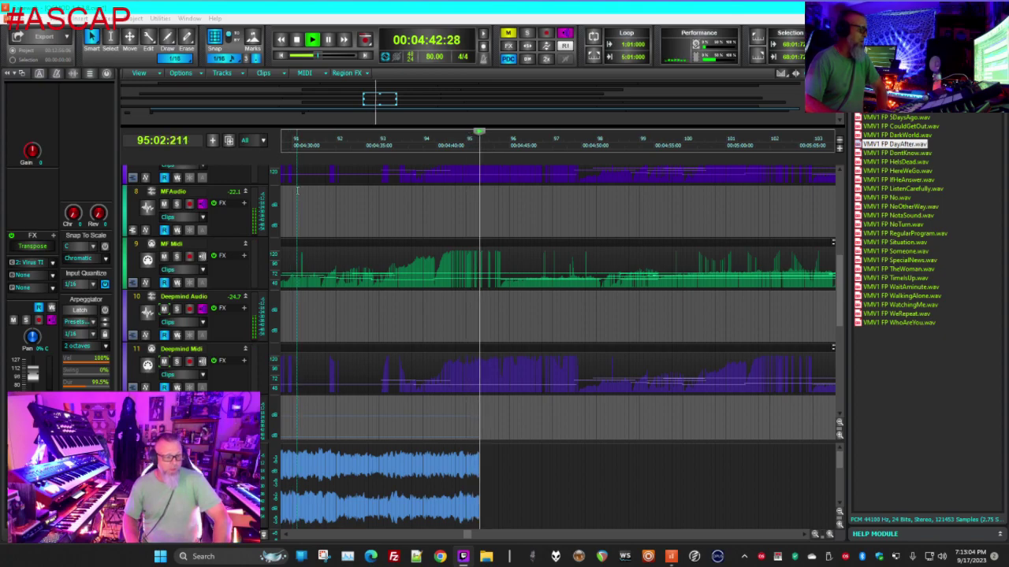
Examine the tracks from Virus TI 4 to Falcon 1 during playback and compare the mix with WvState MIDI muted and unmuted
scroll(297, 190, down, 3)
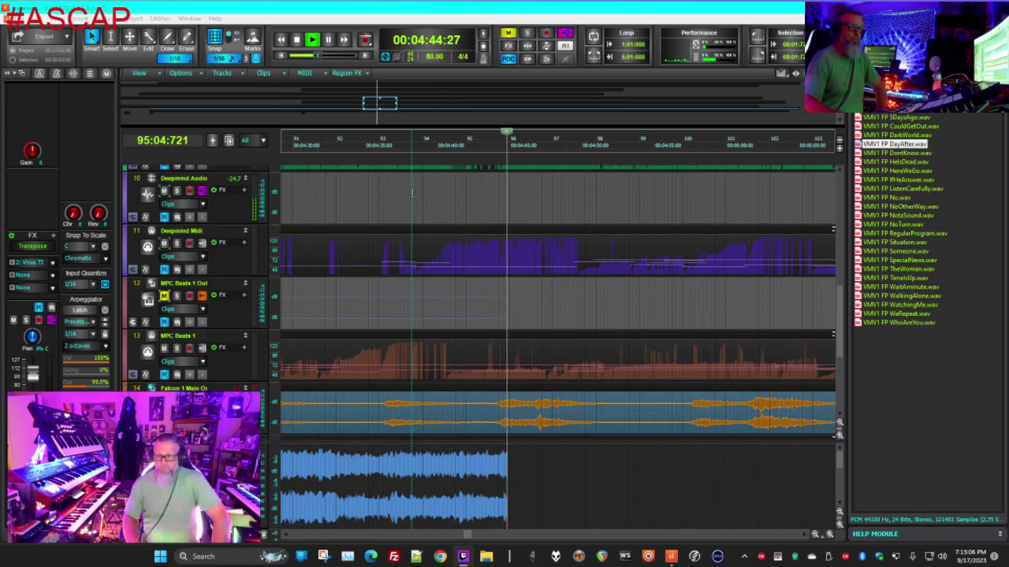
scroll(411, 192, down, 1)
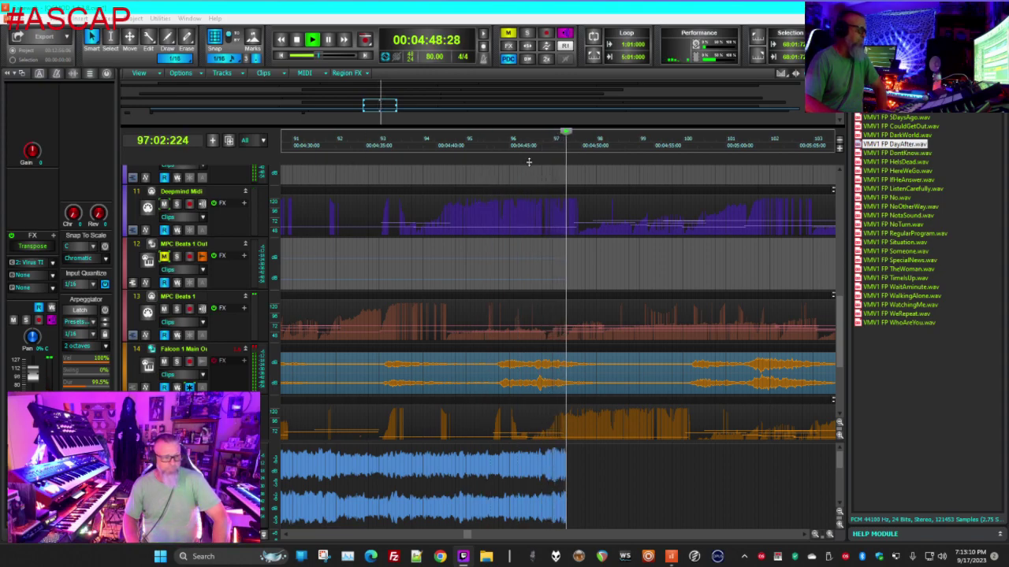
scroll(580, 266, up, 2)
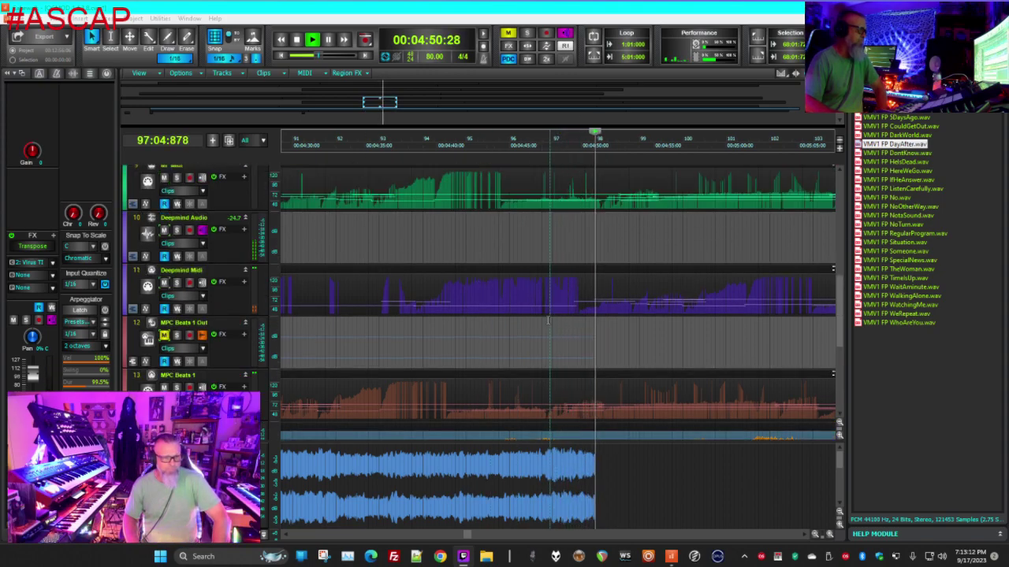
scroll(539, 324, up, 2)
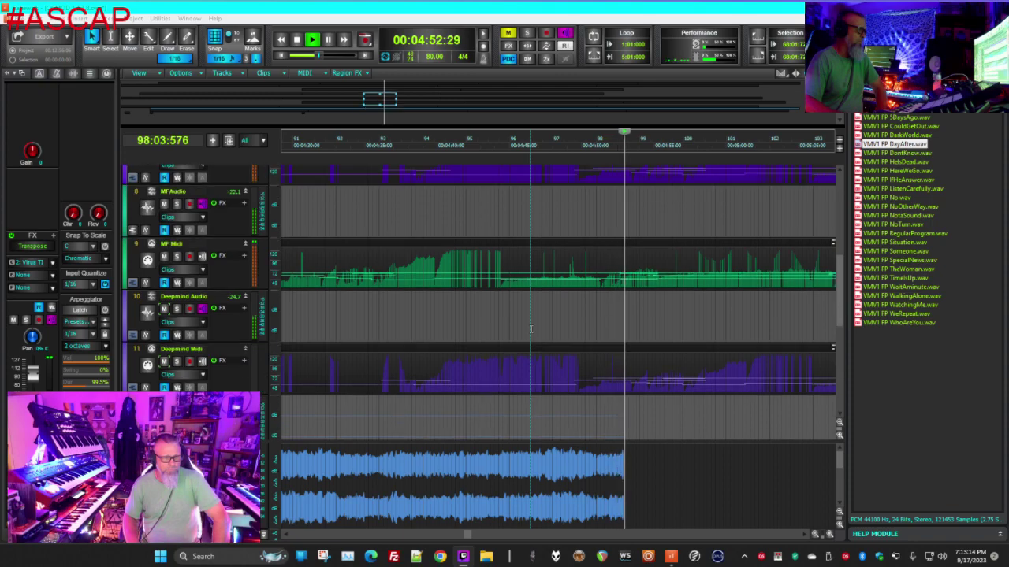
scroll(530, 329, up, 3)
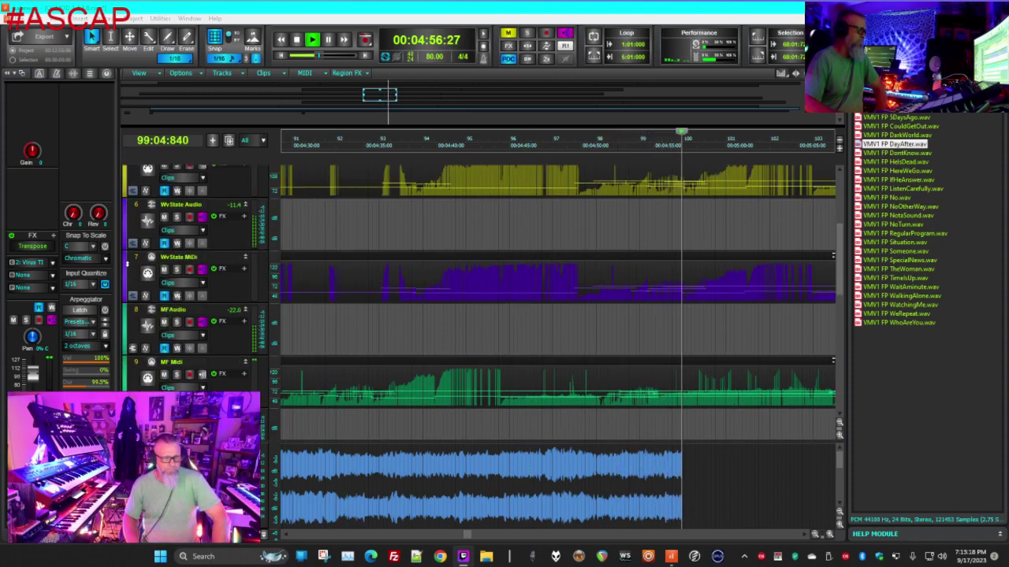
click(164, 270)
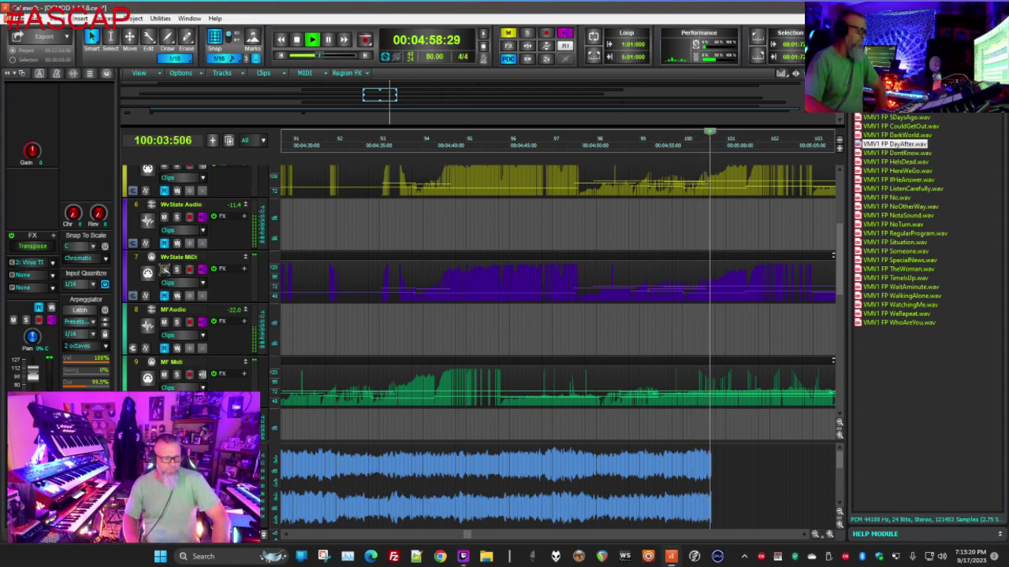
click(164, 270)
click(165, 270)
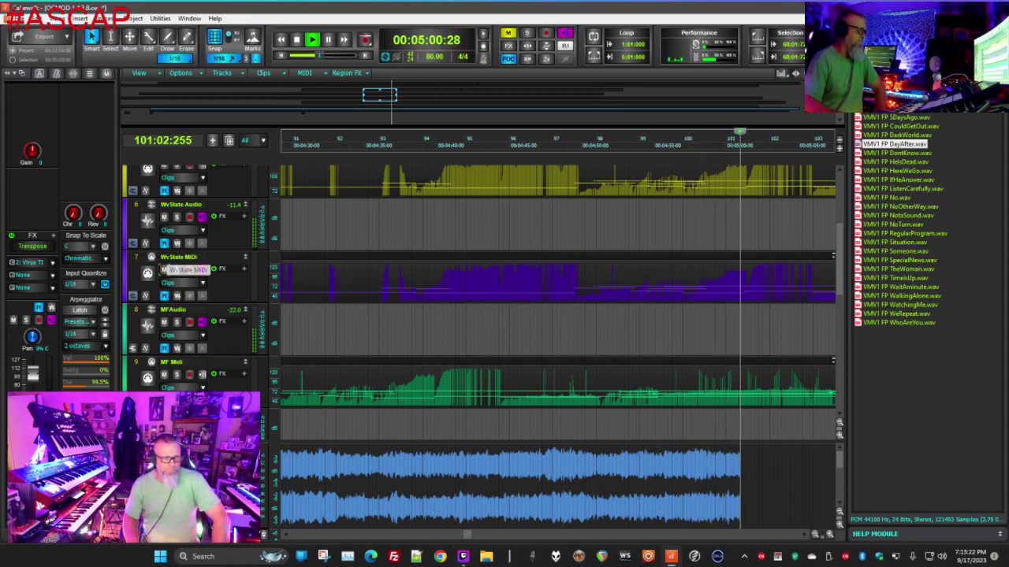
Compare the playing mix with Virus TI 4 and Virus TI 1 each muted and unmuted in turn
scroll(167, 268, up, 2)
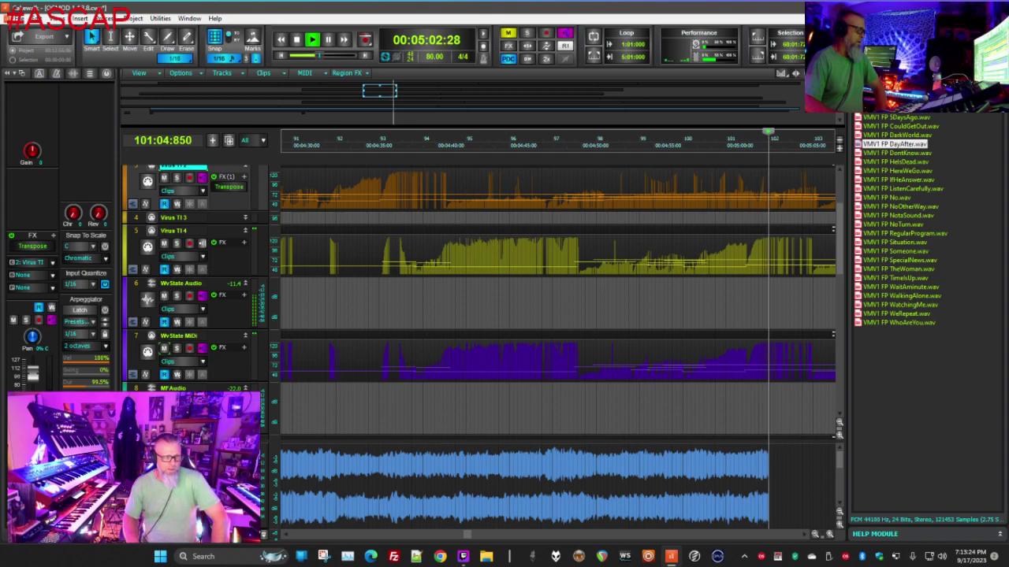
click(164, 243)
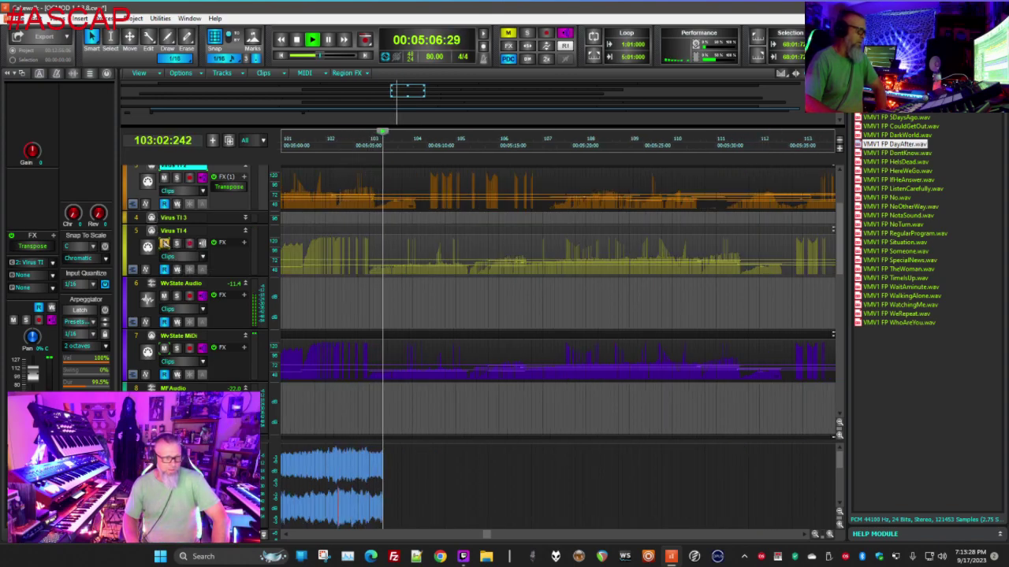
scroll(164, 243, up, 3)
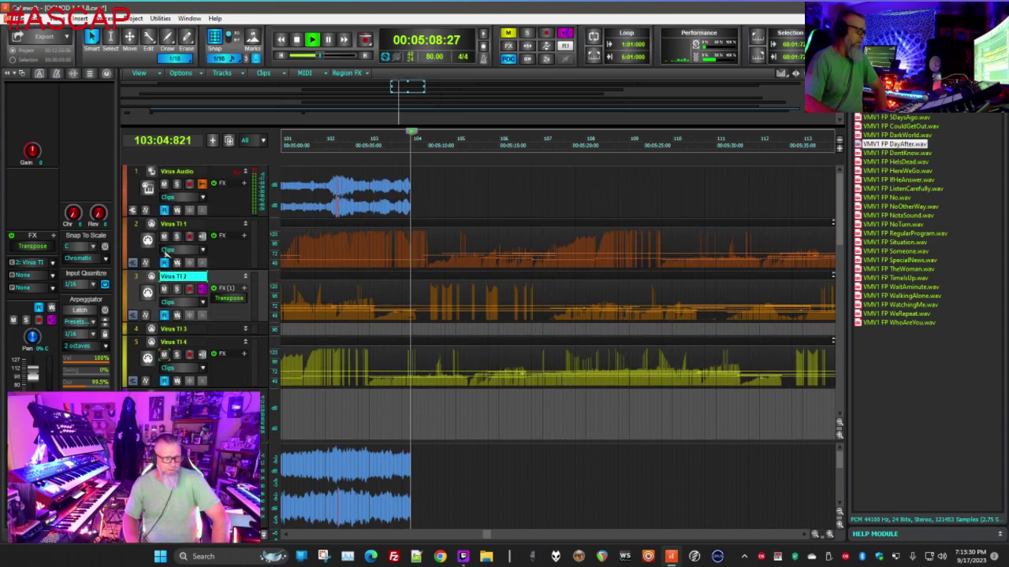
click(164, 239)
click(164, 238)
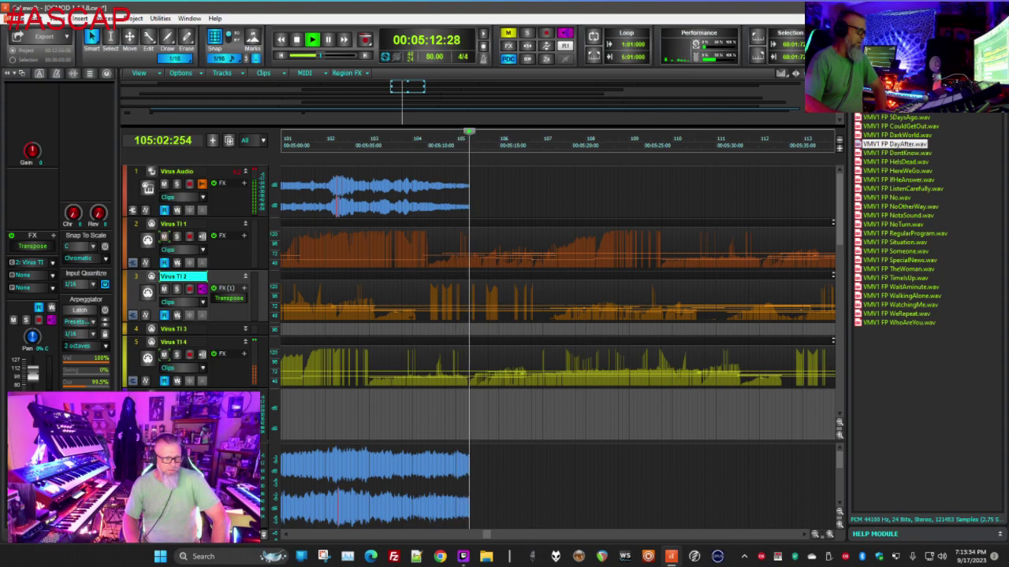
Mute the Deepmind Audio track while the song plays
scroll(163, 289, down, 6)
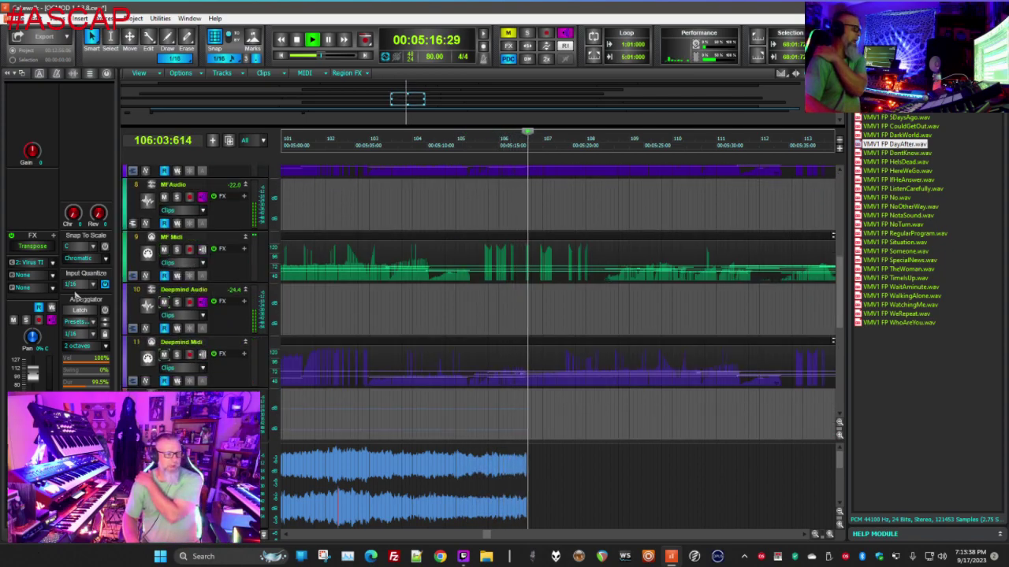
click(164, 302)
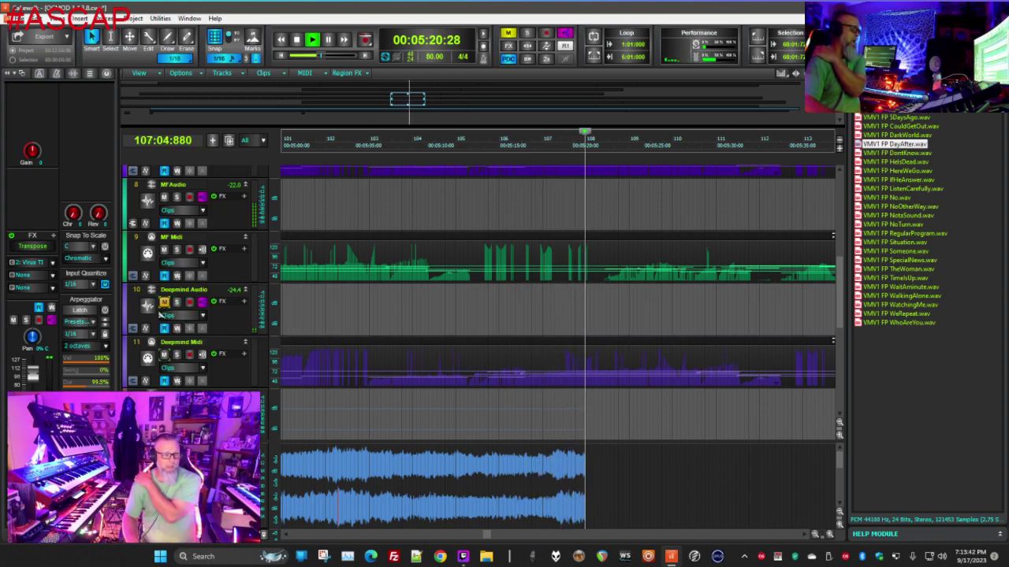
click(168, 309)
Examine the tracks down to vocal track 16, stop playback at 110:04:254 and save the project
scroll(181, 313, down, 3)
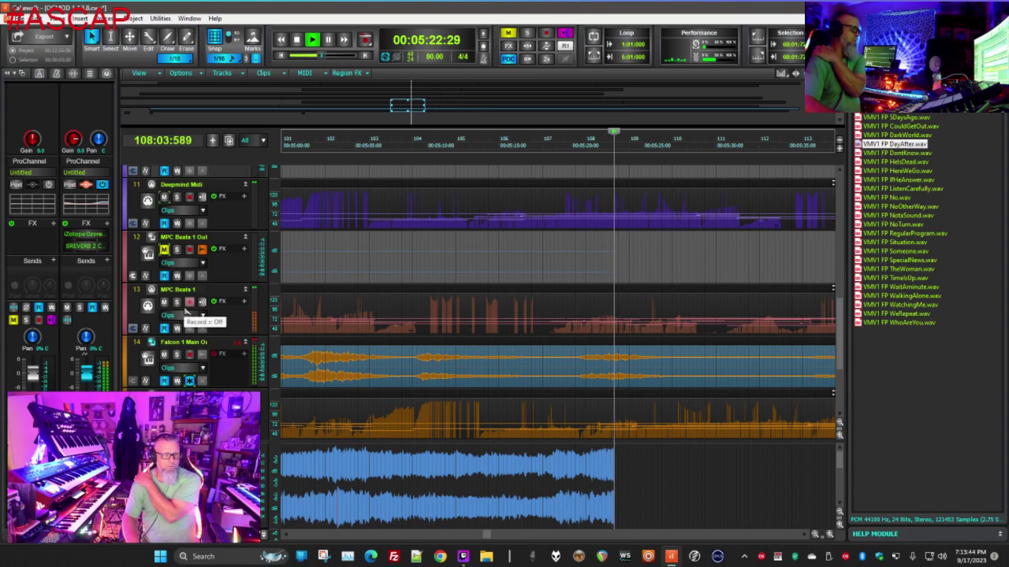
scroll(186, 312, down, 1)
scroll(187, 313, down, 1)
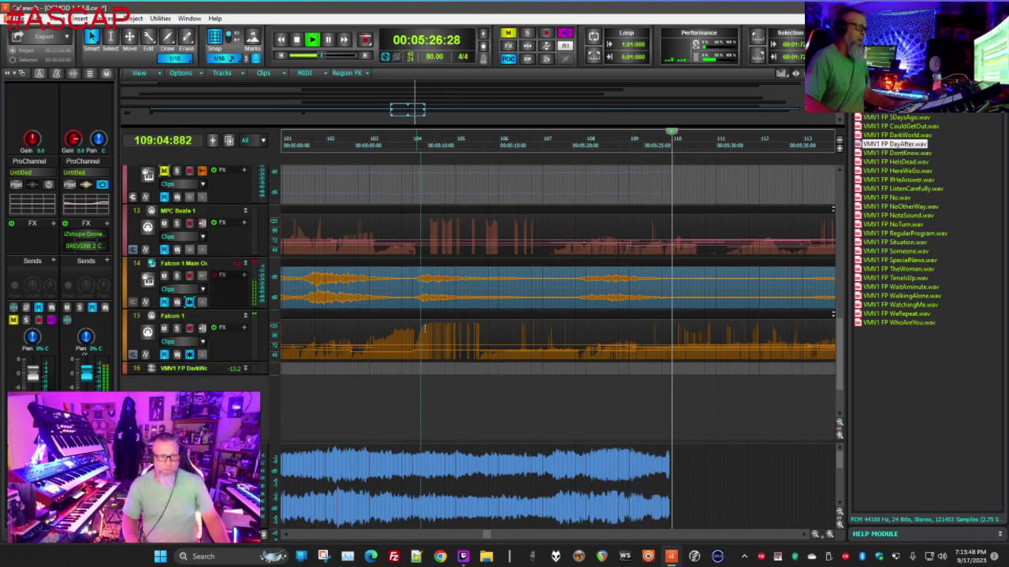
scroll(520, 355, up, 1)
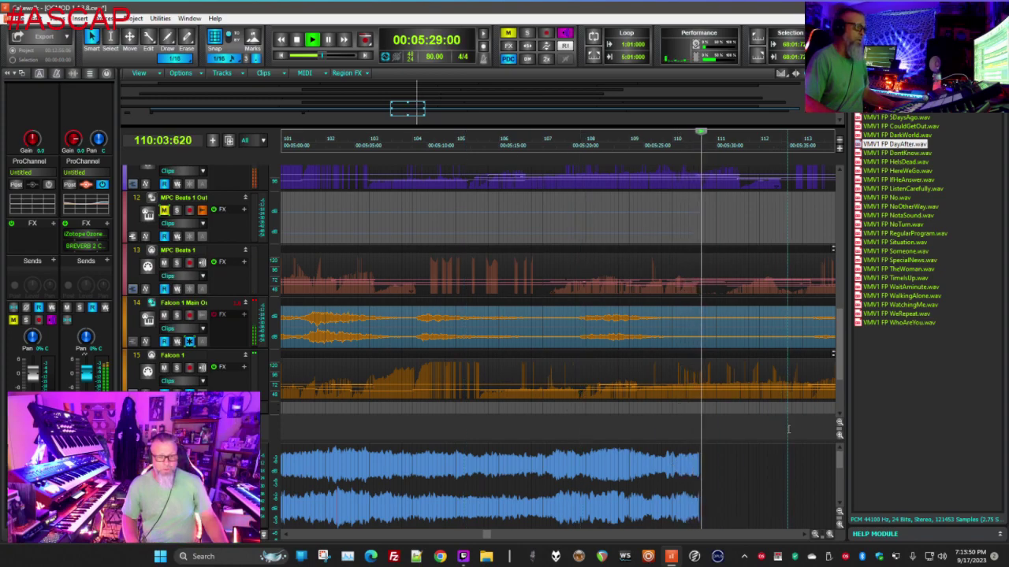
key(space)
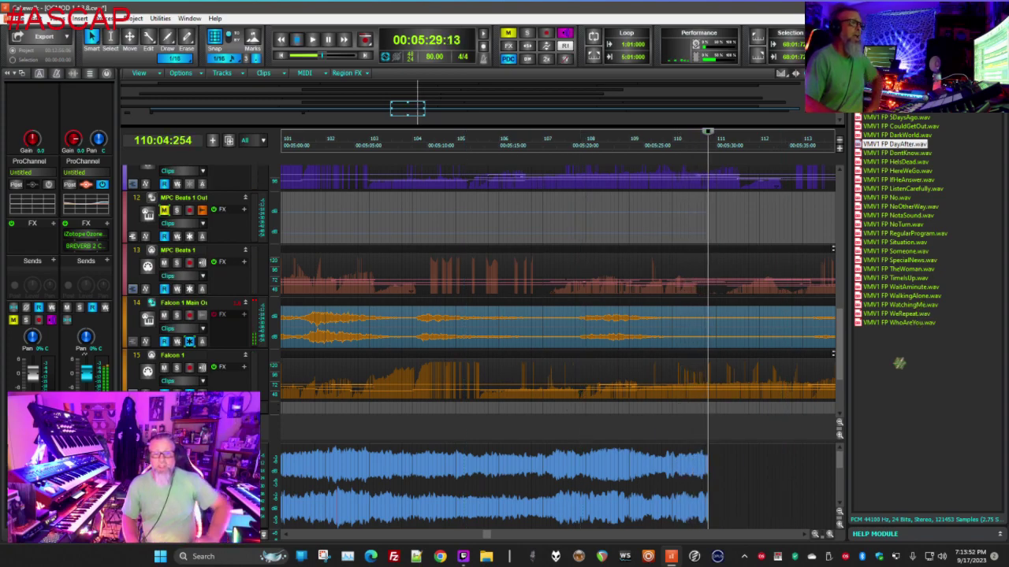
key(ctrl+s)
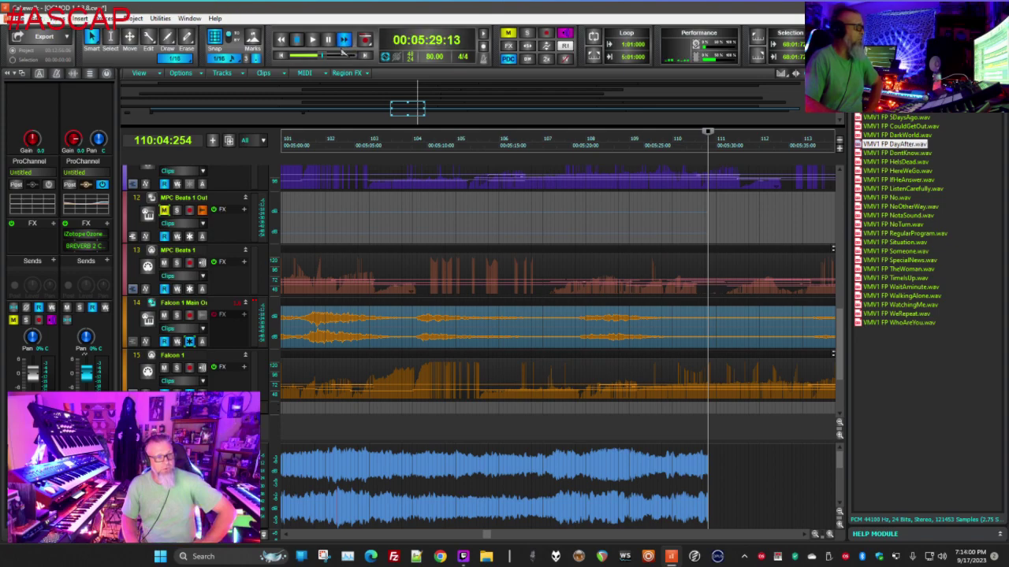
Audition the vocal samples VMV1 FP HeIsDead.wav, HereWeGo.wav and IfHeAnswer.wav
click(903, 162)
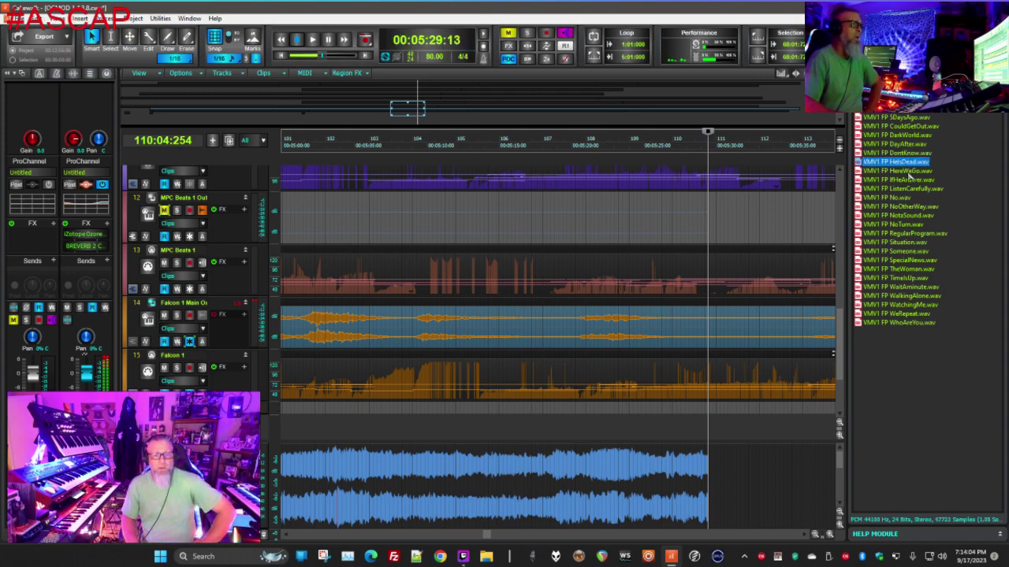
key(Down)
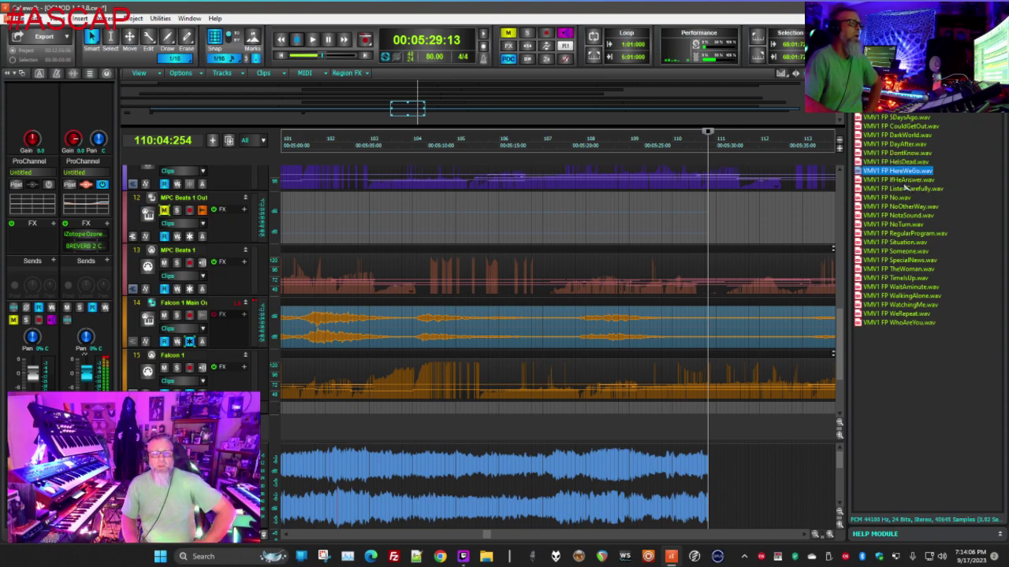
key(Down)
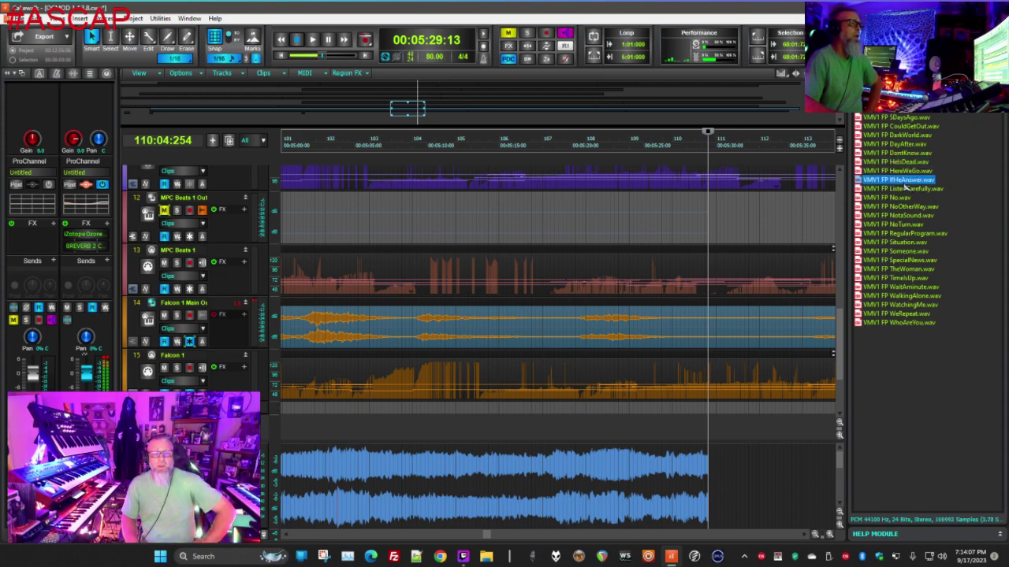
click(978, 236)
Place VMV1 FP HereWeGo.wav on vocal track 16 at bar 111 and play the song briefly over it
drag(906, 170, 708, 401)
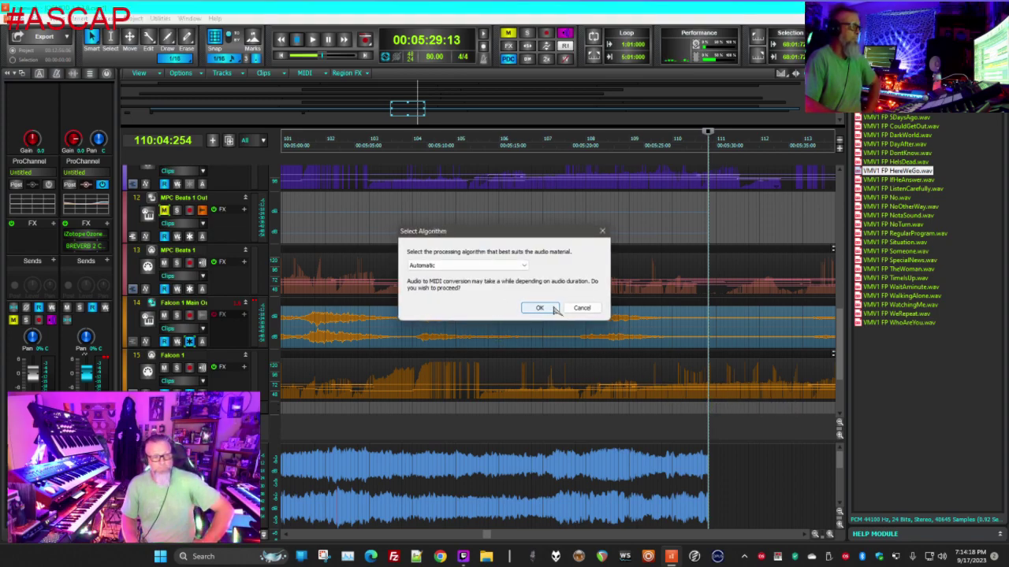
click(541, 307)
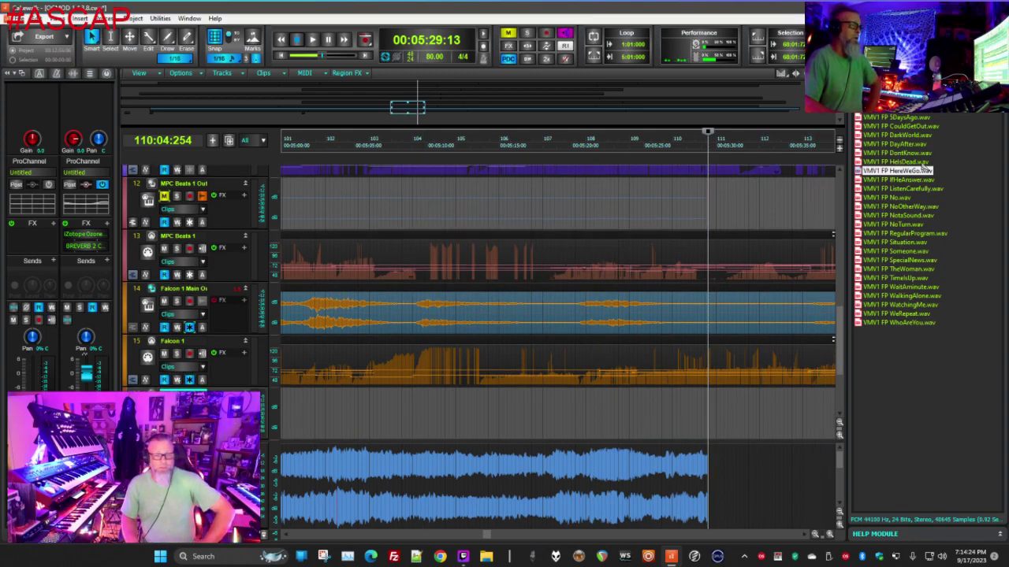
drag(928, 171, 717, 406)
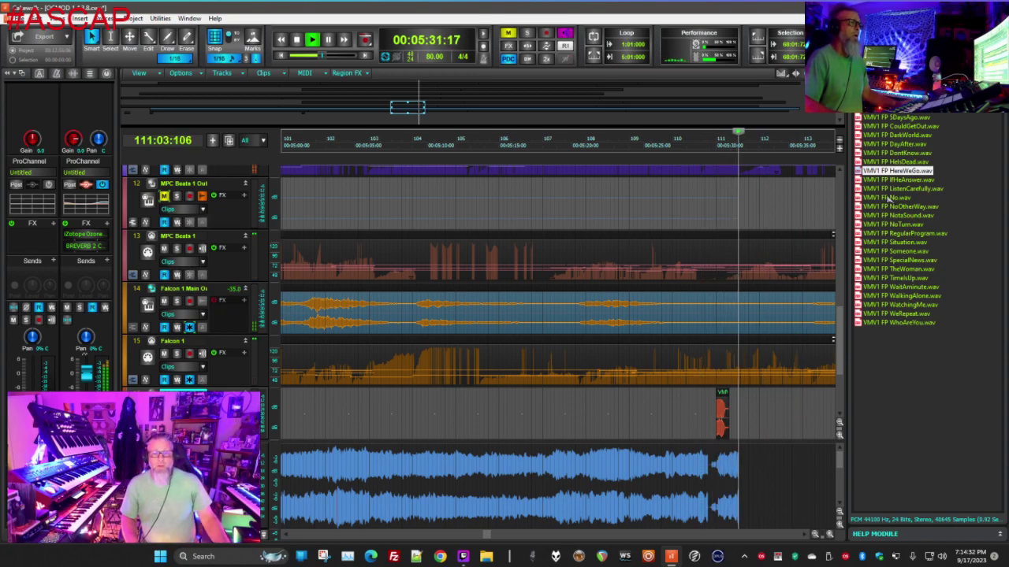
key(space)
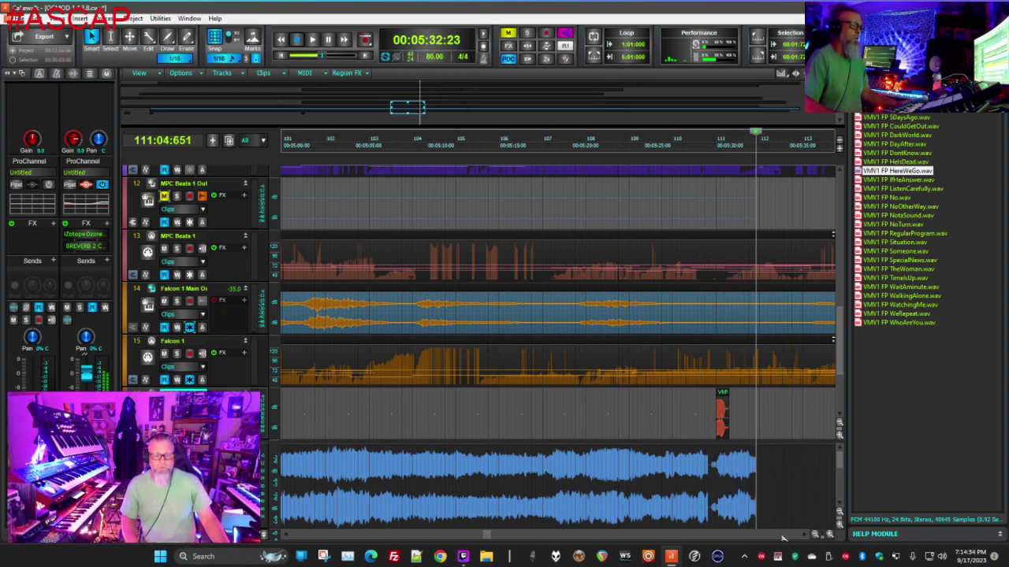
Audition VMV1 FP ListenCarefully.wav and place it on vocal track 16 at bar 144
scroll(813, 401, right, 10)
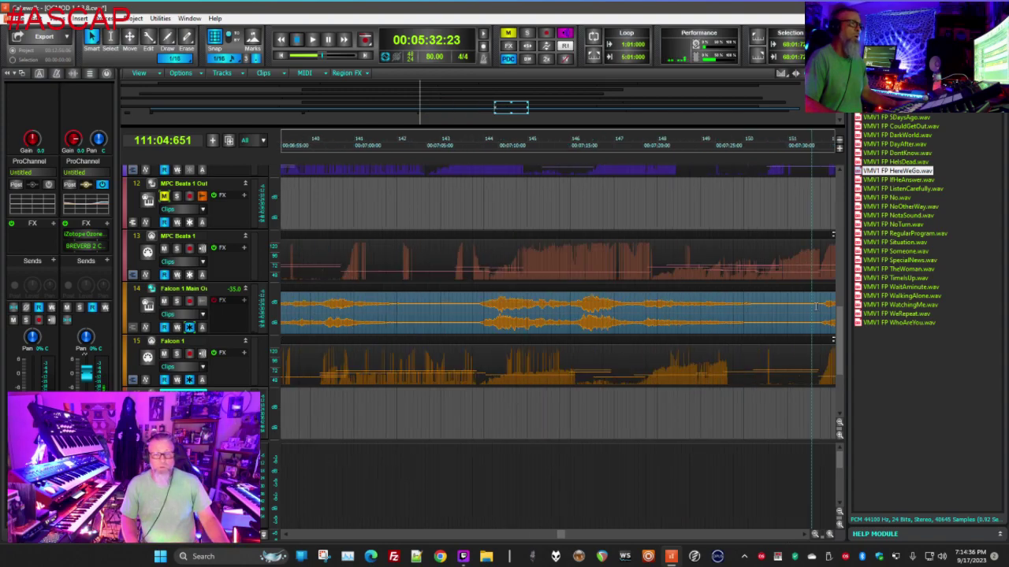
click(938, 189)
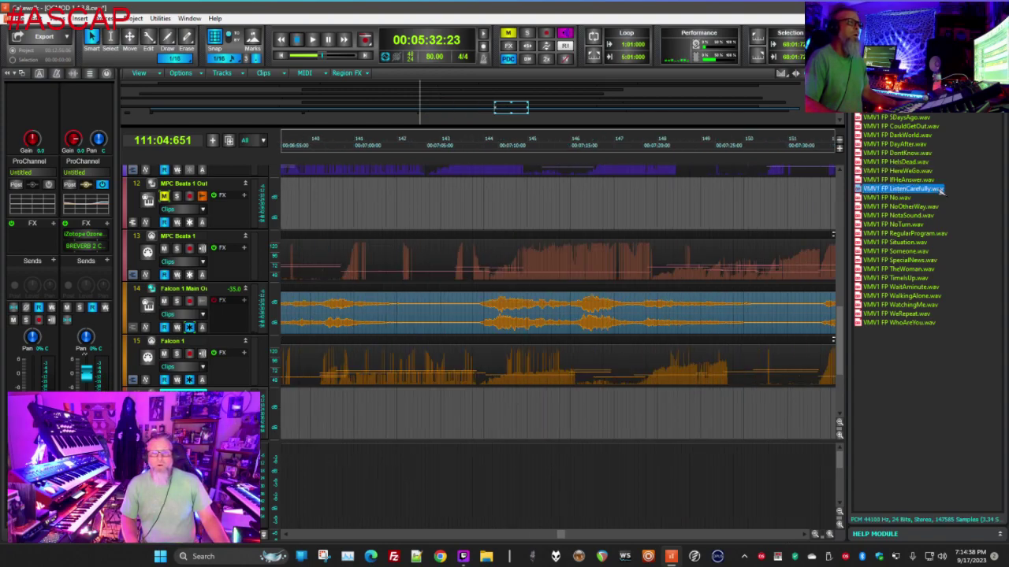
click(923, 405)
drag(919, 192, 483, 408)
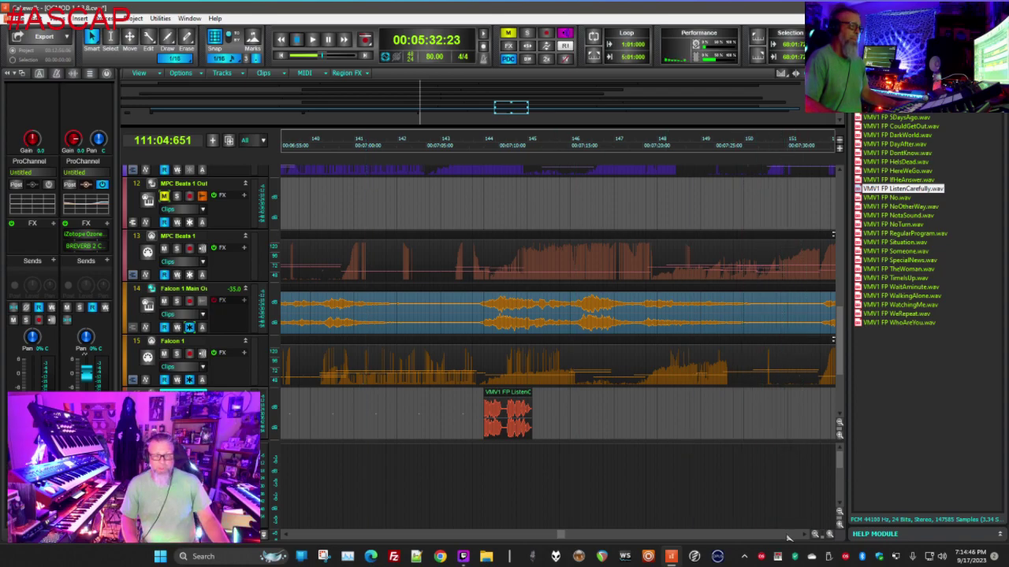
Audition VMV1 FP NoOtherWay.wav and place it on vocal track 16 at bar 169
scroll(796, 536, right, 3)
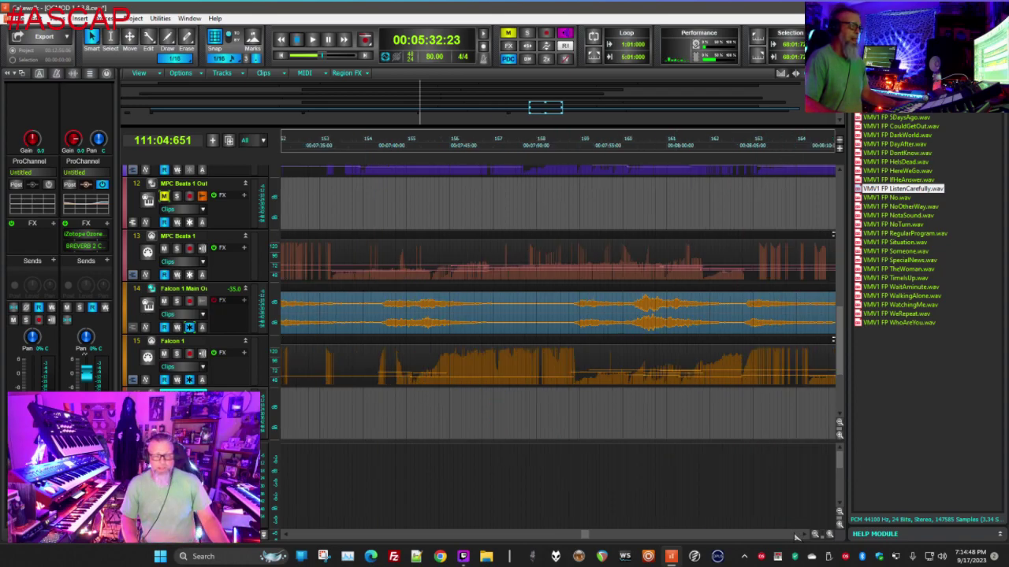
scroll(796, 537, right, 3)
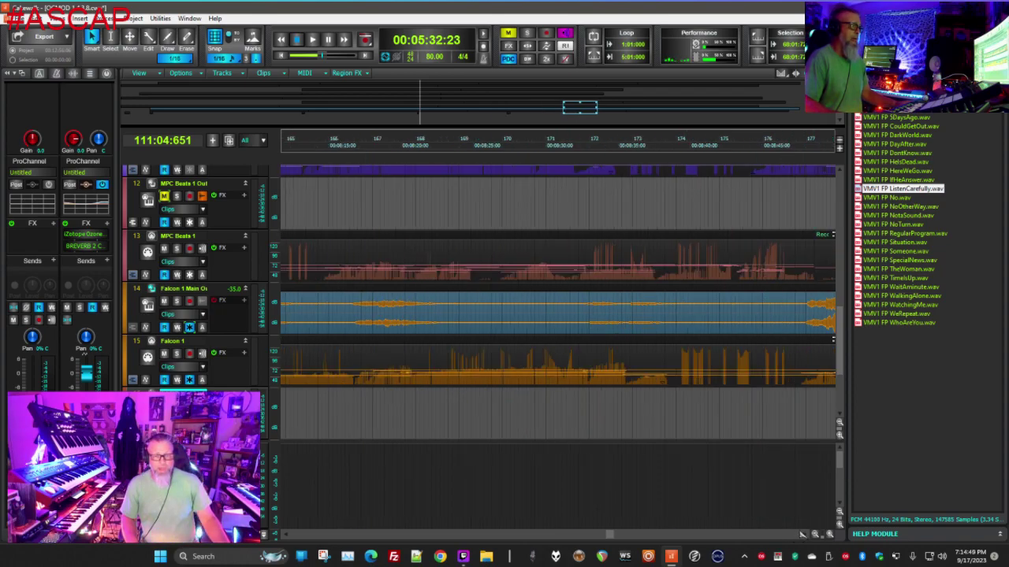
click(911, 208)
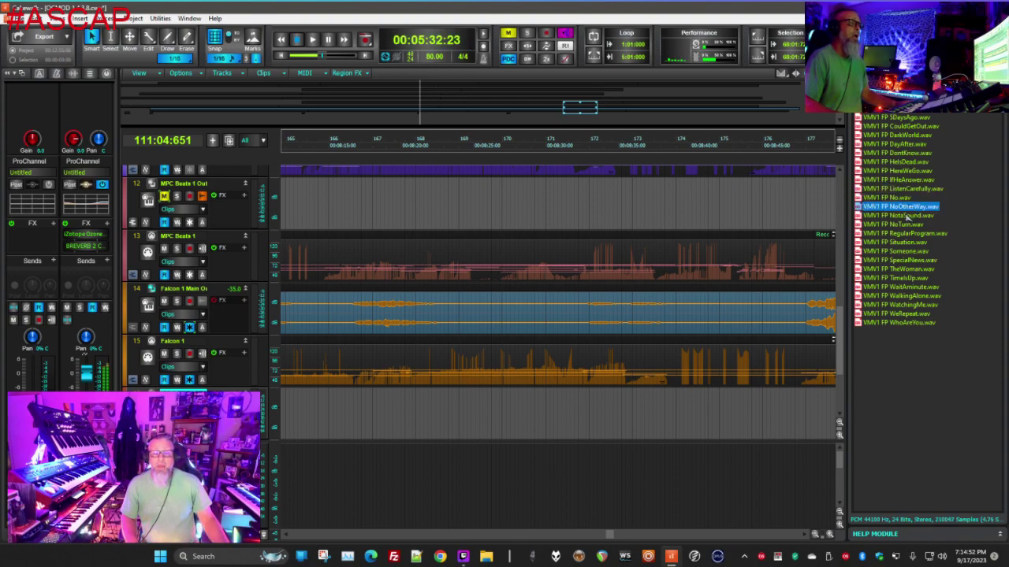
click(911, 375)
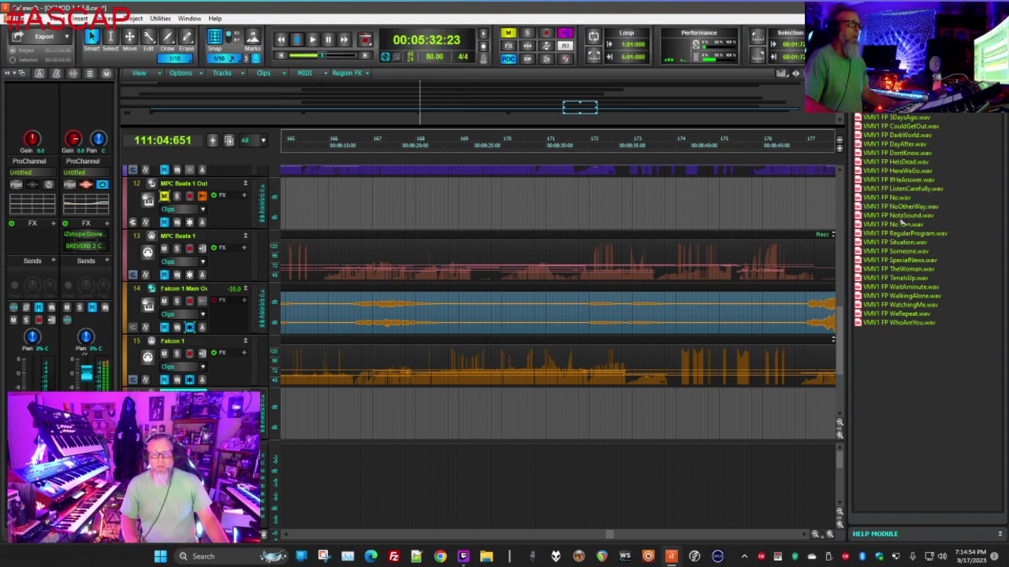
mouse_move(906, 209)
mouse_down()
mouse_move(570, 365)
mouse_move(421, 387)
mouse_move(468, 392)
mouse_move(459, 405)
mouse_up()
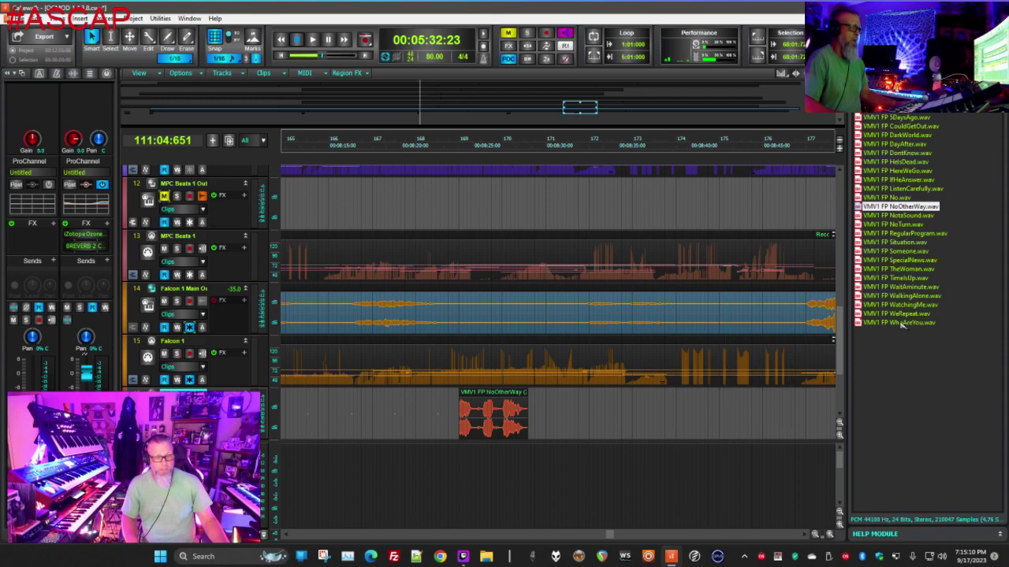
Audition VMV1 FP RegularProgram.wav and NoTurn.wav, and place NoTurn.wav on vocal track 16 at bar 174
click(929, 234)
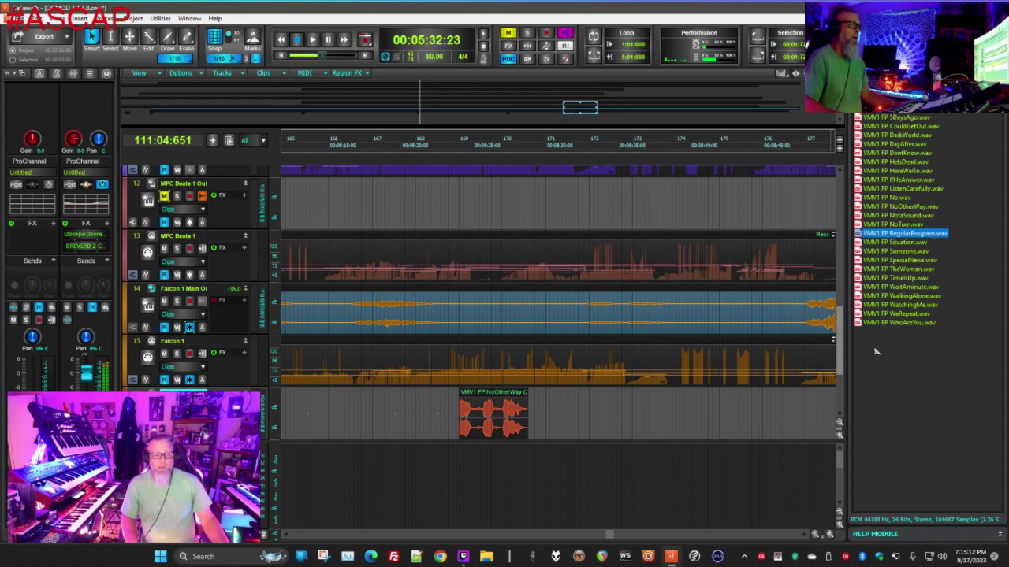
click(896, 226)
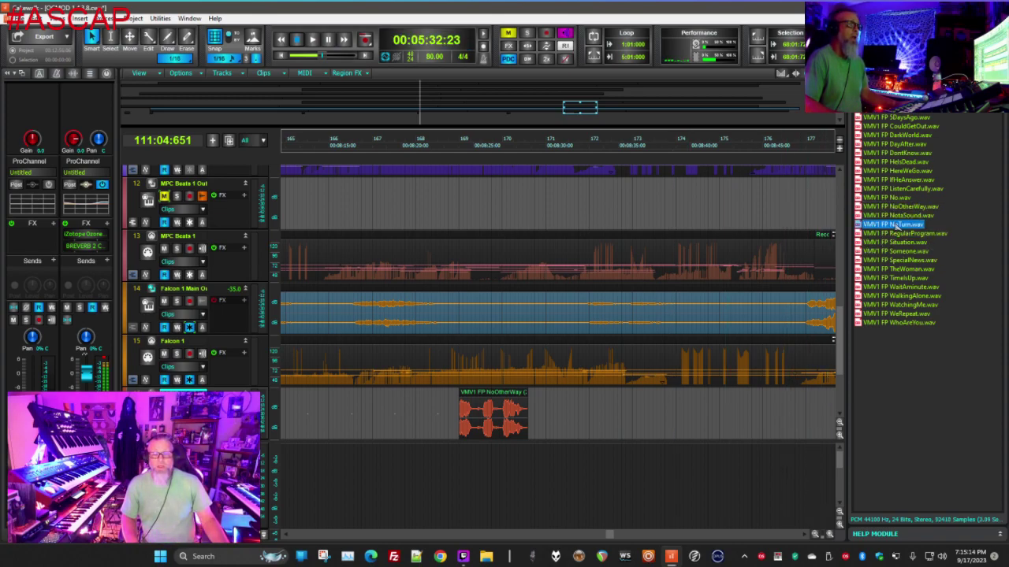
click(927, 399)
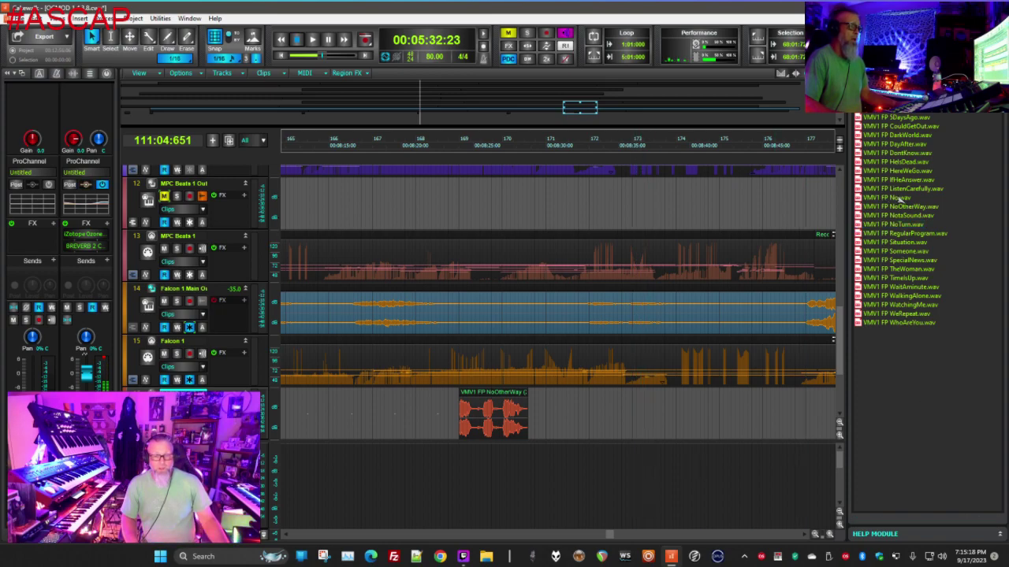
drag(899, 225, 678, 419)
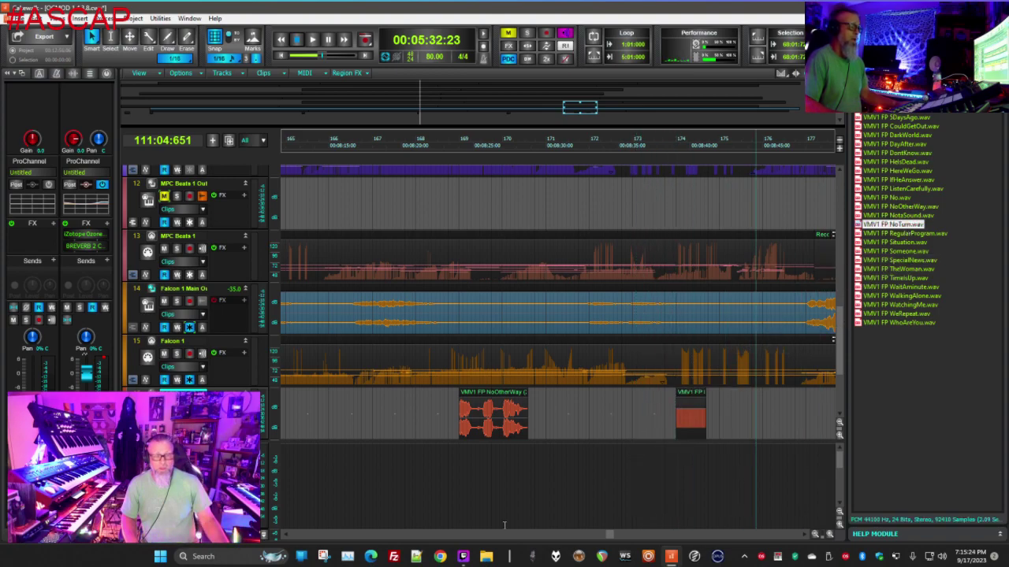
Audition VMV1 FP Someone.wav and Situation.wav, and place Situation.wav on vocal track 16 at bar 206
click(785, 535)
click(786, 535)
click(786, 535)
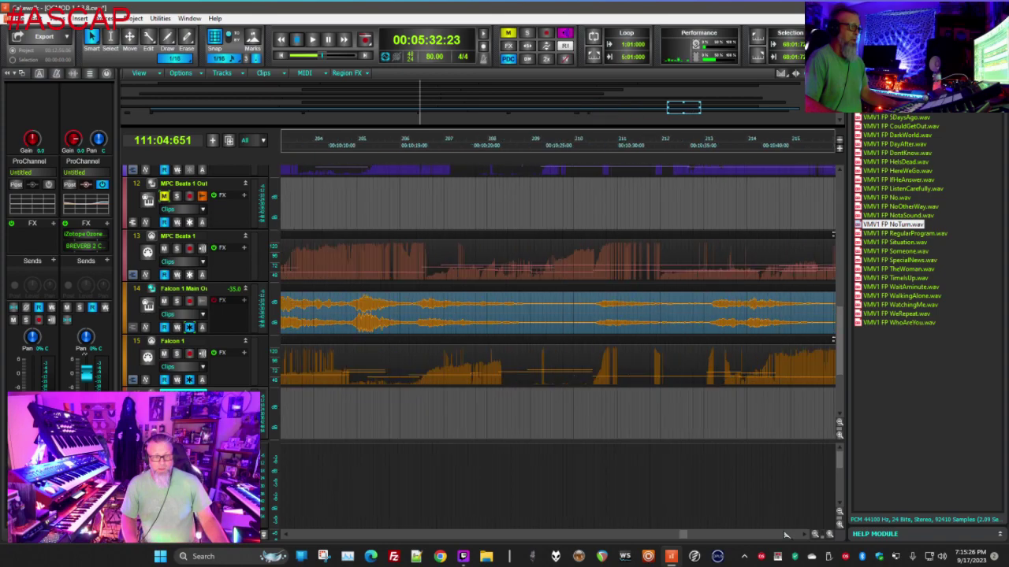
click(922, 251)
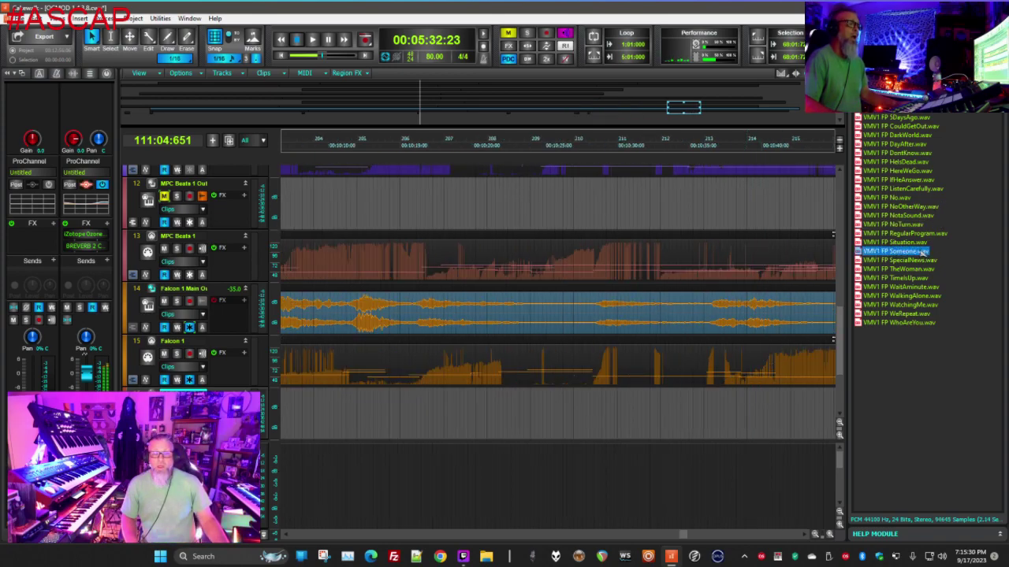
click(925, 243)
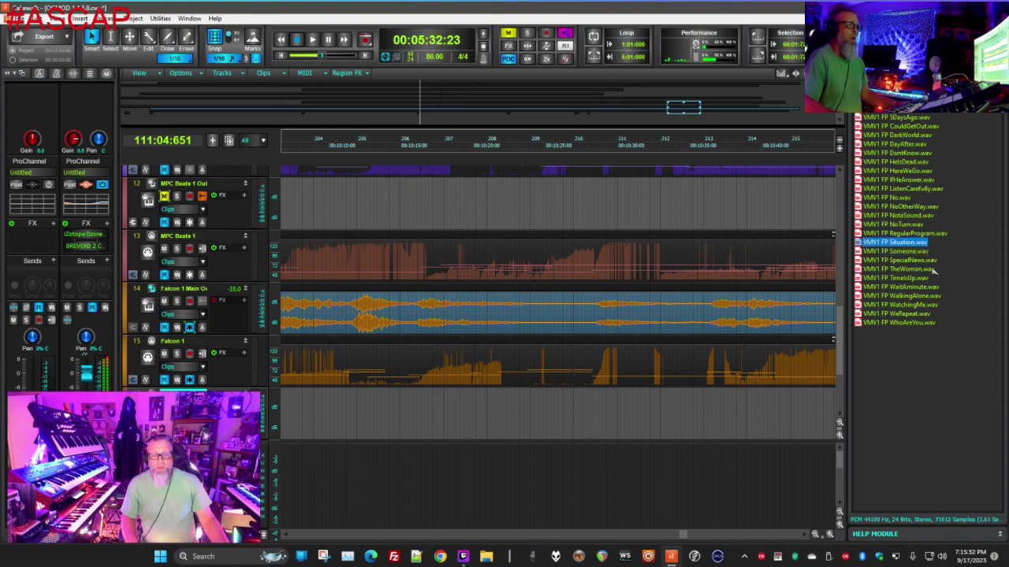
drag(900, 247, 402, 418)
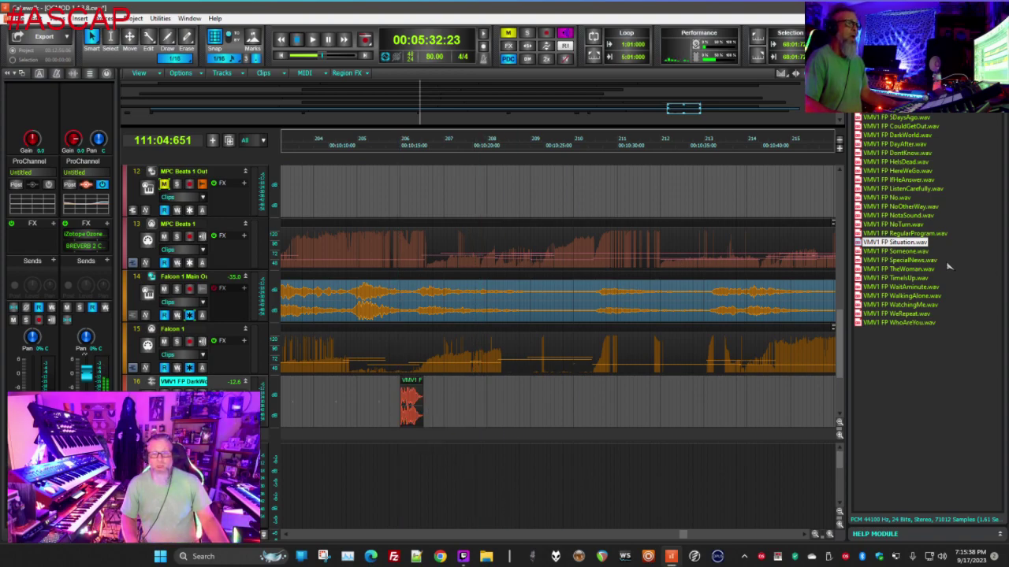
Audition the vocal samples VMV1 FP SpecialNews.wav, TimeIsUp.wav and WaitAminute.wav
click(912, 260)
click(969, 285)
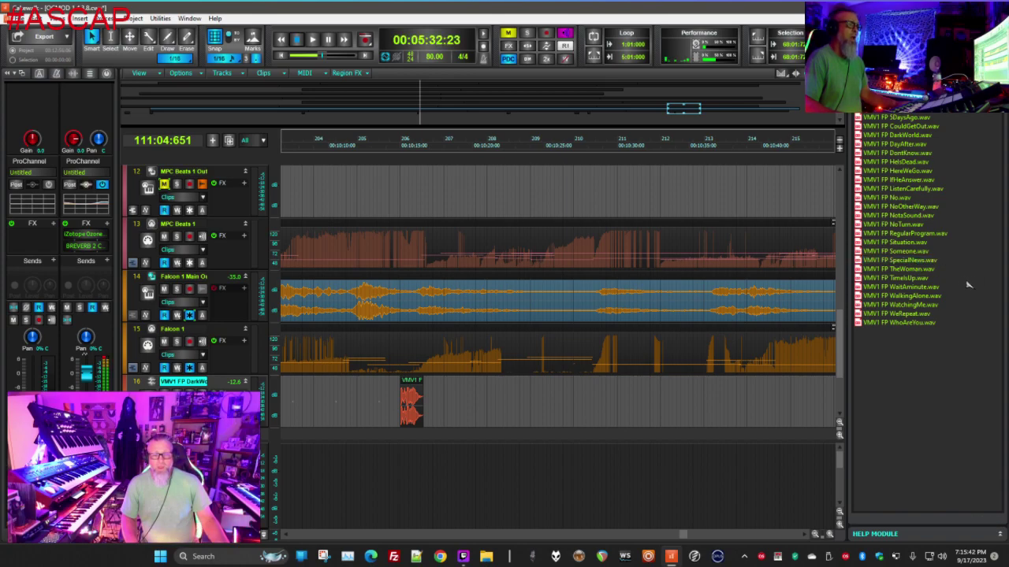
click(909, 279)
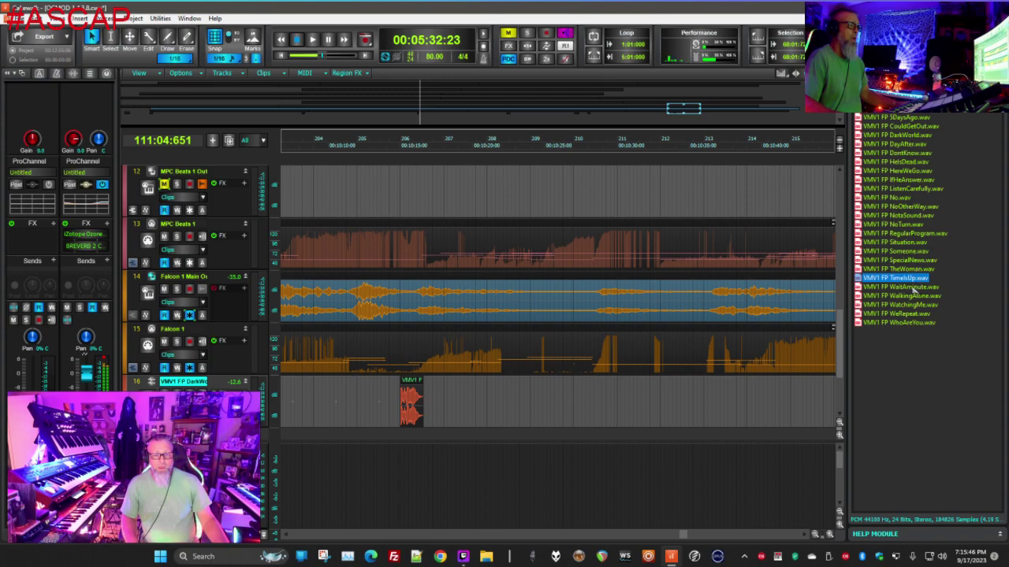
click(912, 288)
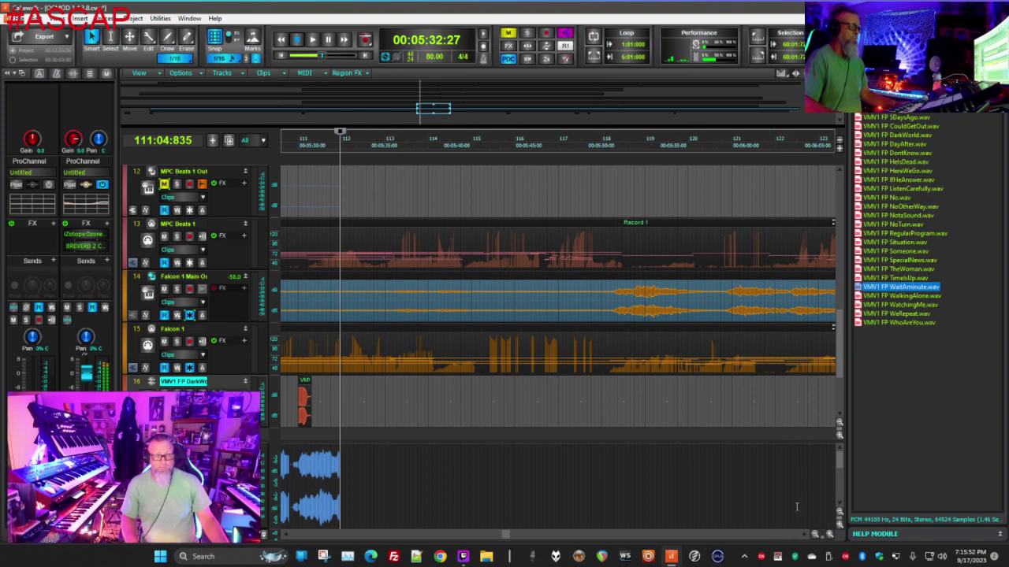
Place VMV1 FP WaitAminute.wav on vocal track 16 at bar 211
click(772, 535)
drag(772, 535, 772, 536)
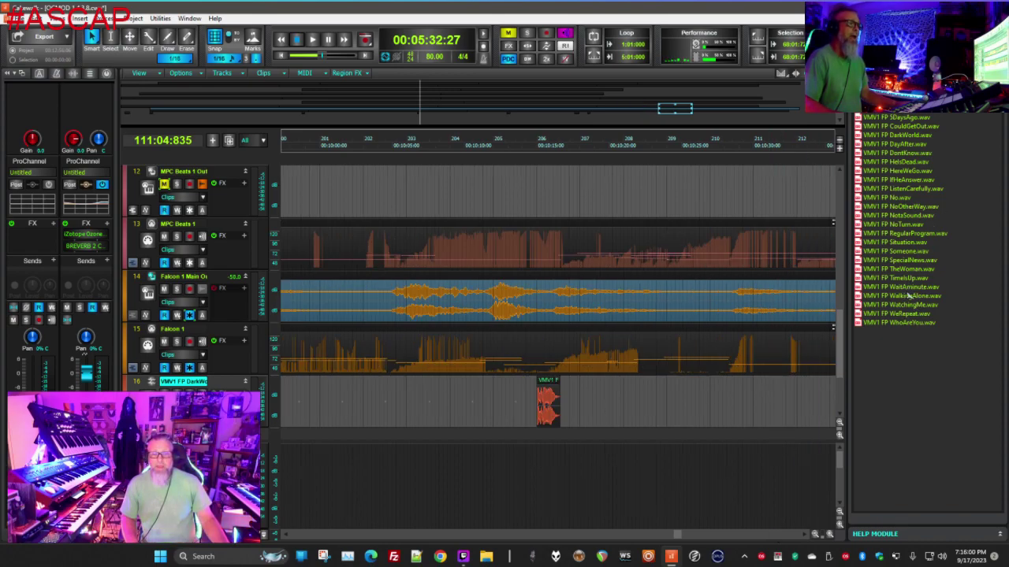
drag(910, 290, 761, 405)
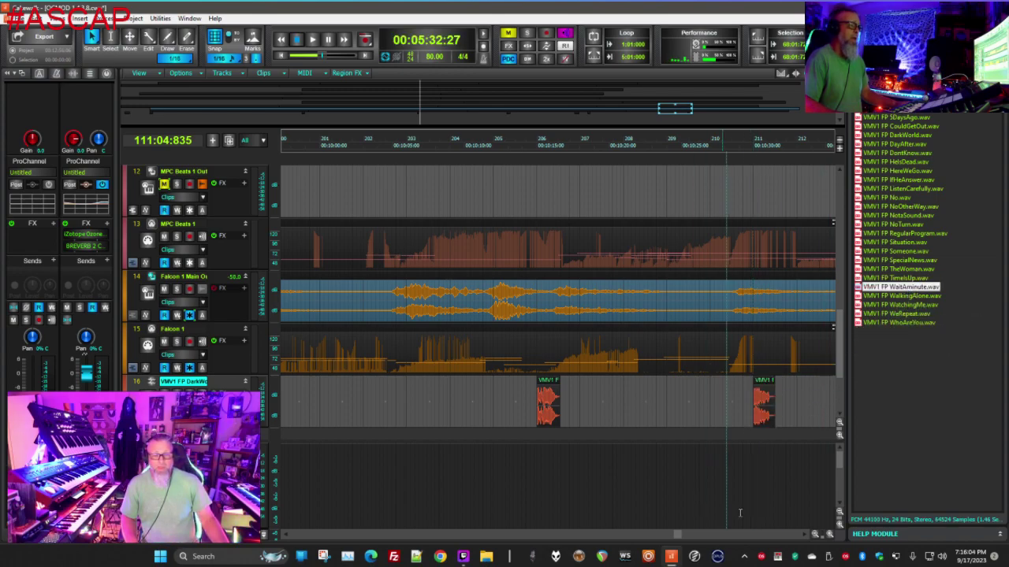
Audition VMV1 FP WalkingAlone.wav and WatchingMe.wav, and place WatchingMe.wav on vocal track 16 at bar 223
click(780, 535)
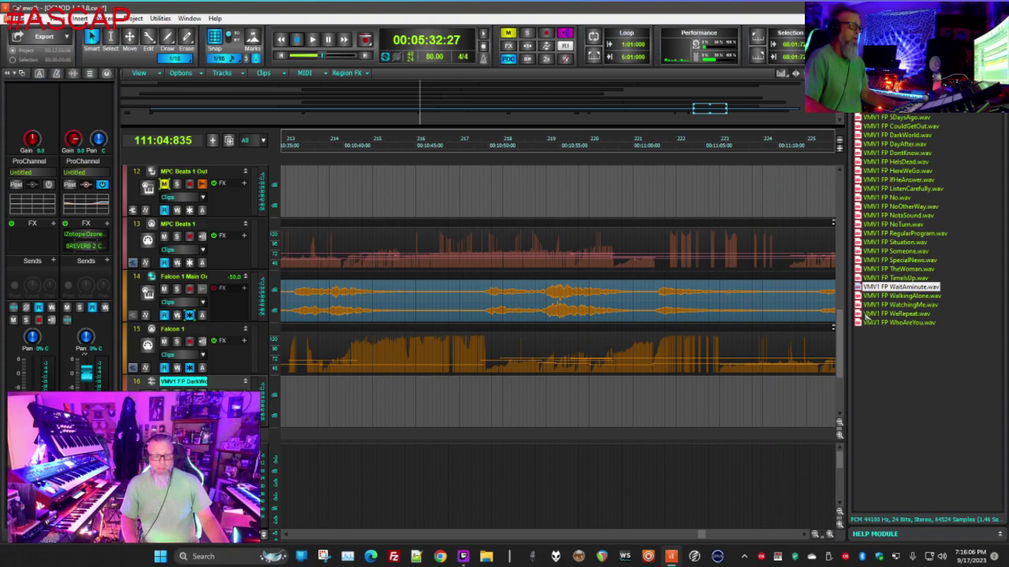
click(922, 297)
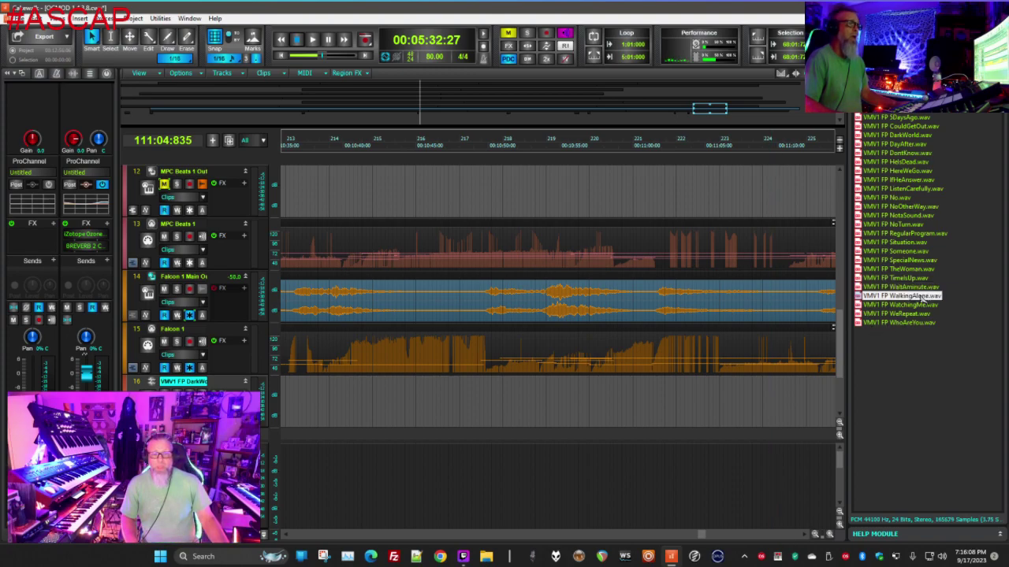
click(918, 340)
click(908, 305)
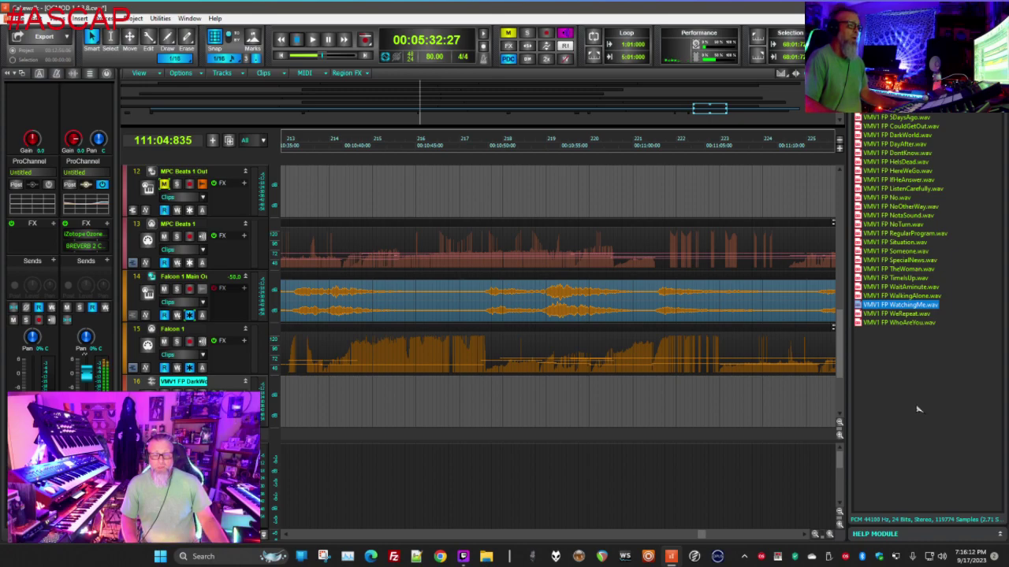
click(885, 341)
drag(908, 305, 713, 416)
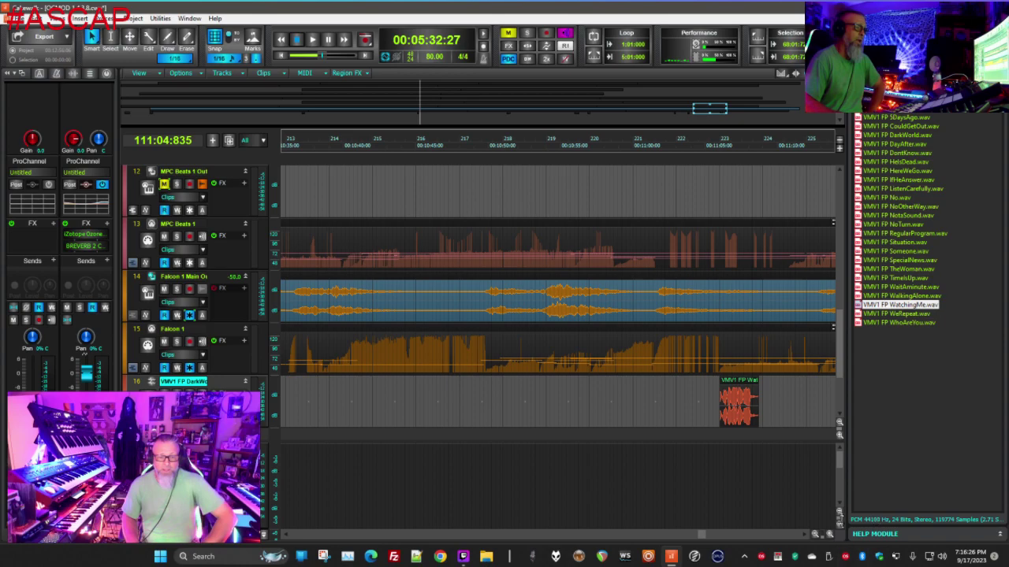
Audition VMV1 FP WhoAreYou.wav and place it on vocal track 16 just after the start of bar 244
click(795, 535)
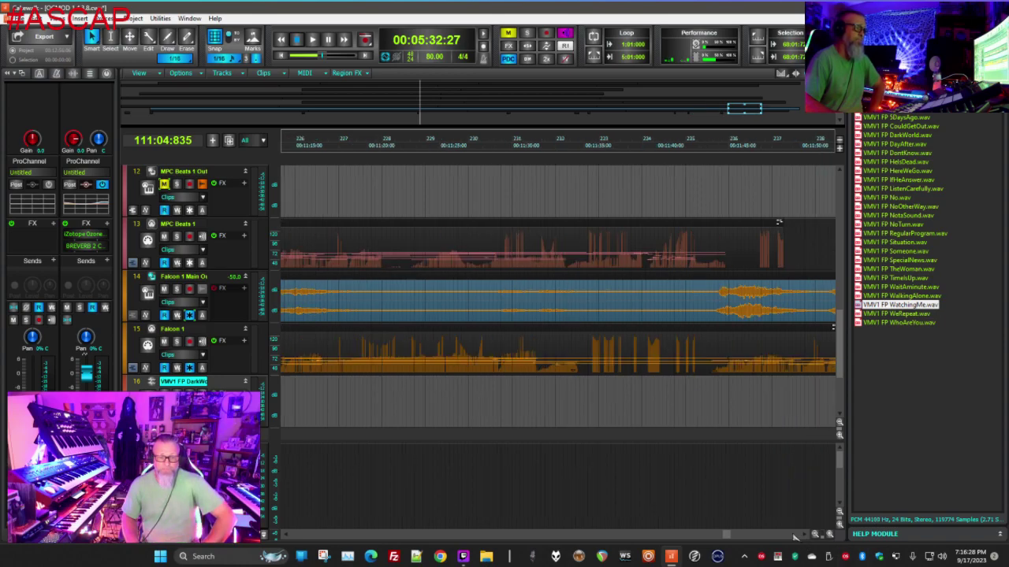
click(907, 323)
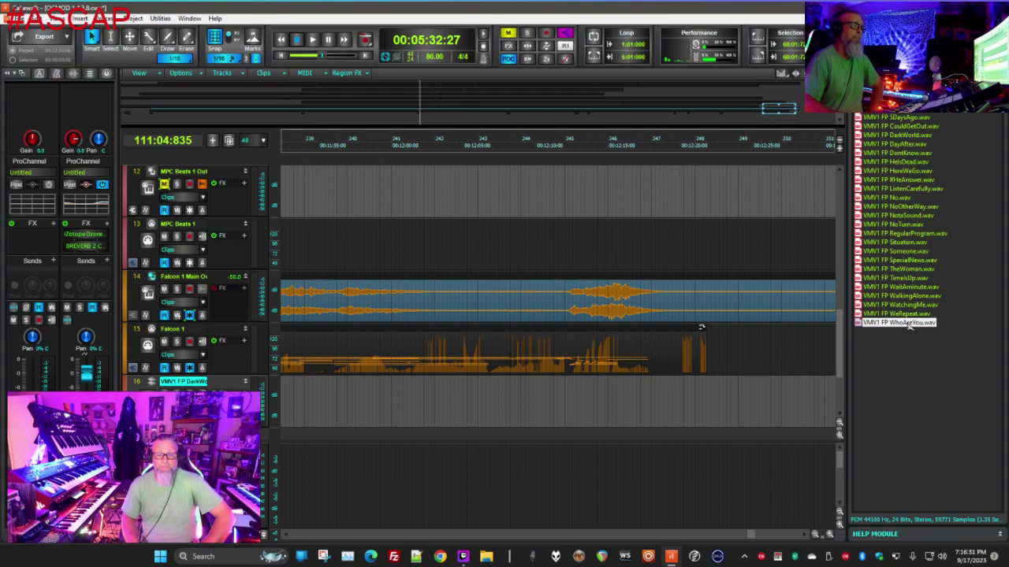
click(907, 386)
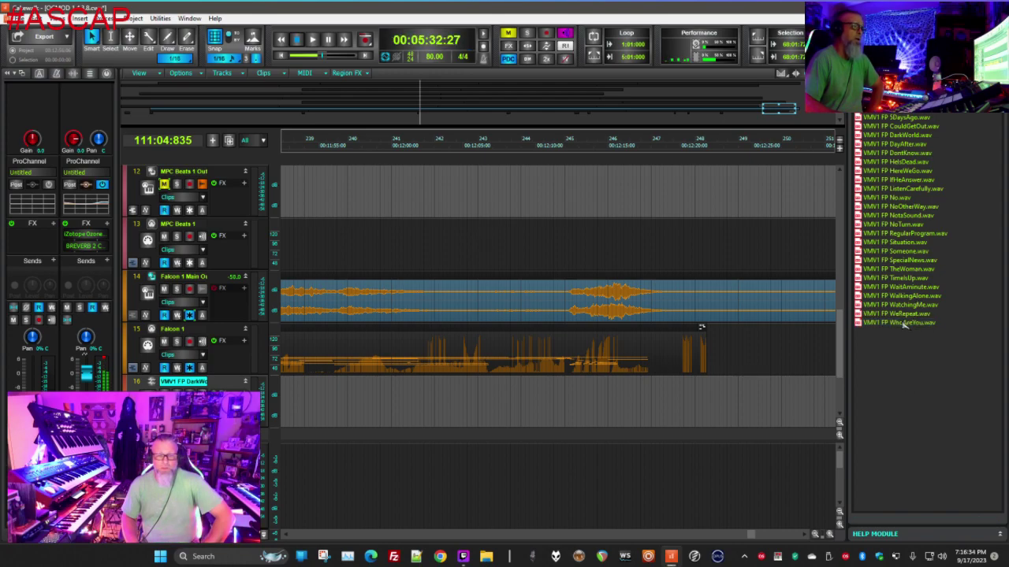
drag(902, 330, 525, 398)
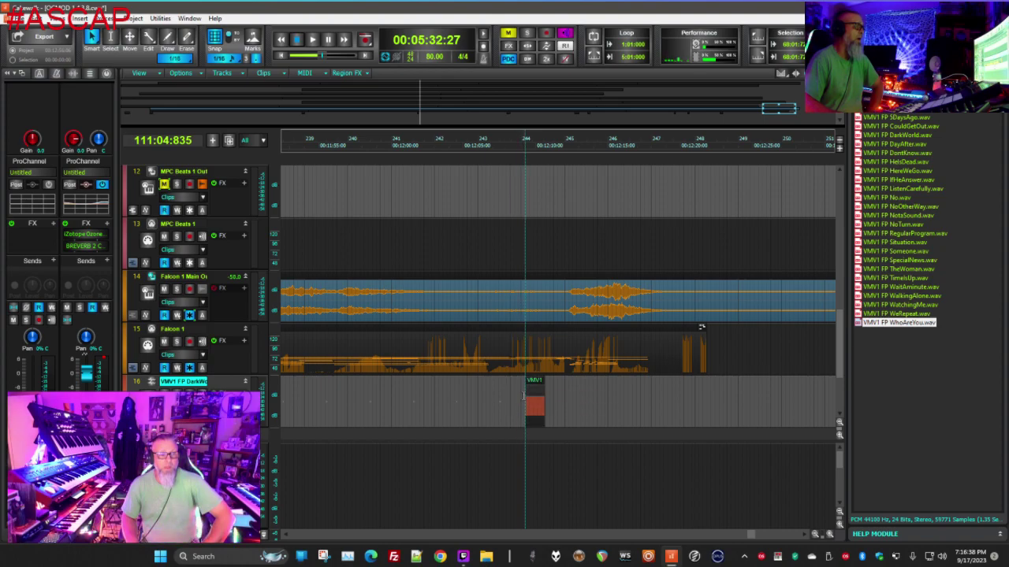
Shift the WhoAreYou clip on track 16 slightly earlier to the start of bar 244 and save the project
click(540, 384)
click(533, 385)
click(556, 384)
click(575, 384)
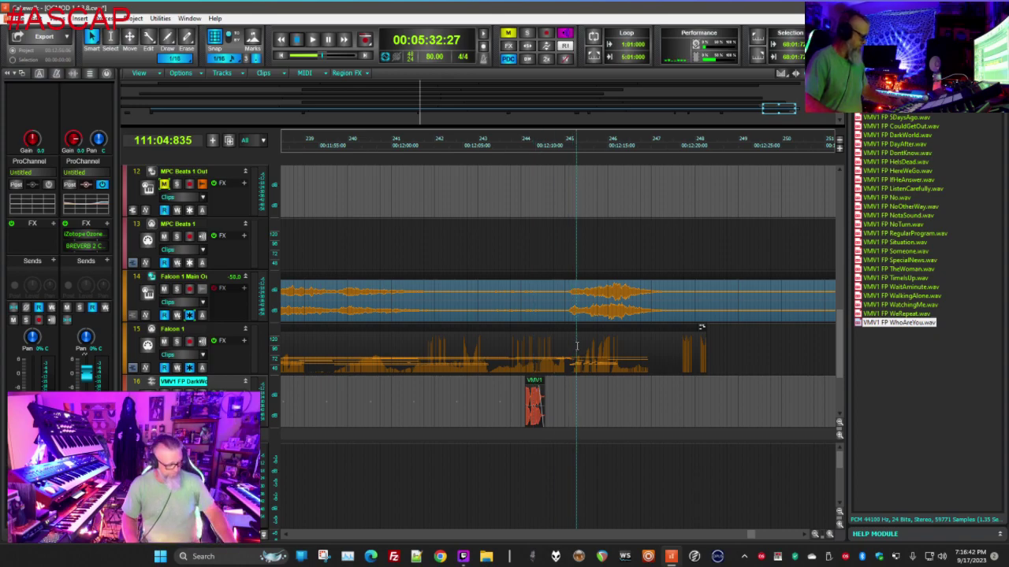
click(552, 384)
click(537, 384)
click(527, 382)
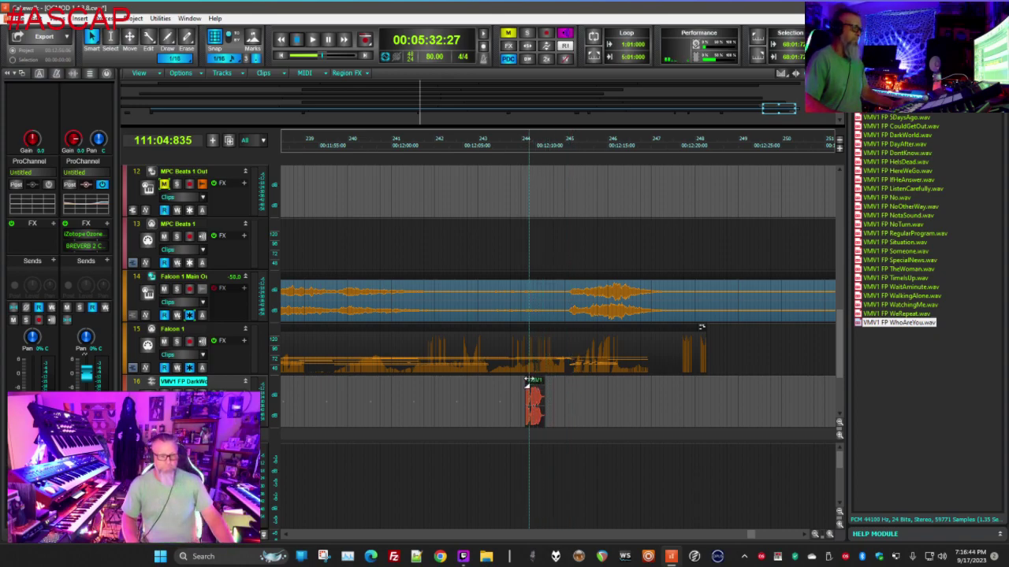
drag(531, 379, 526, 382)
key(ctrl+s)
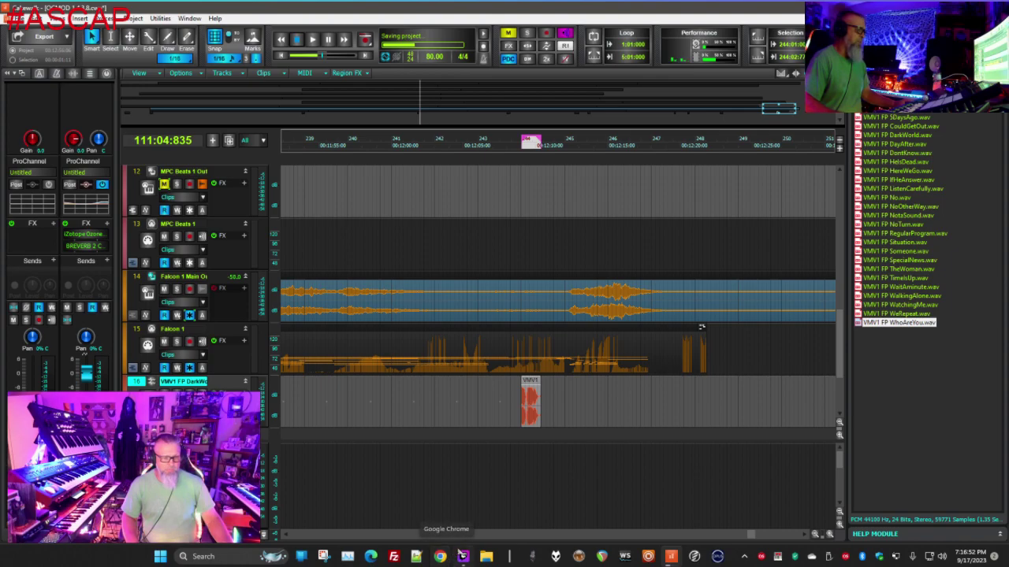
click(463, 556)
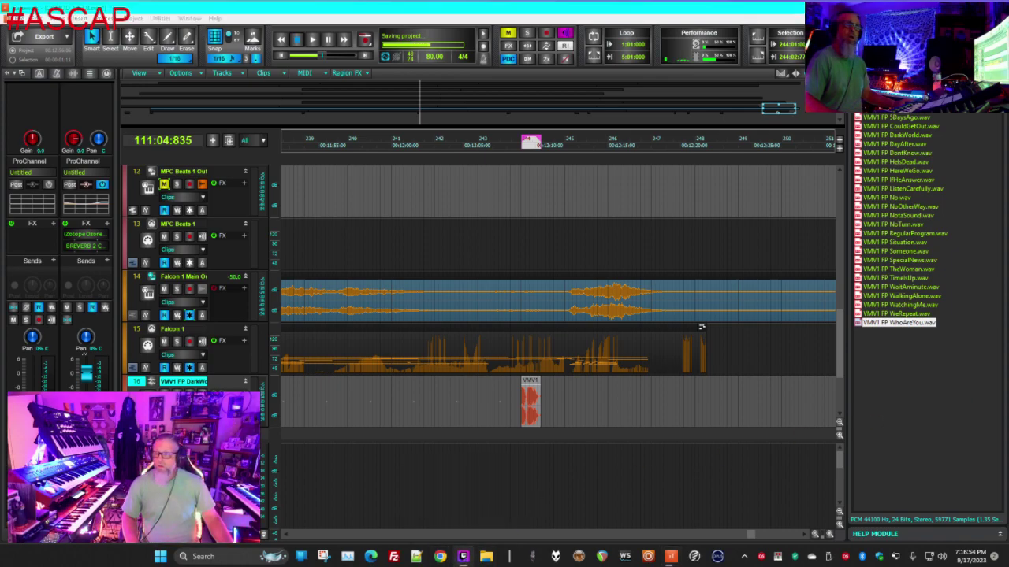
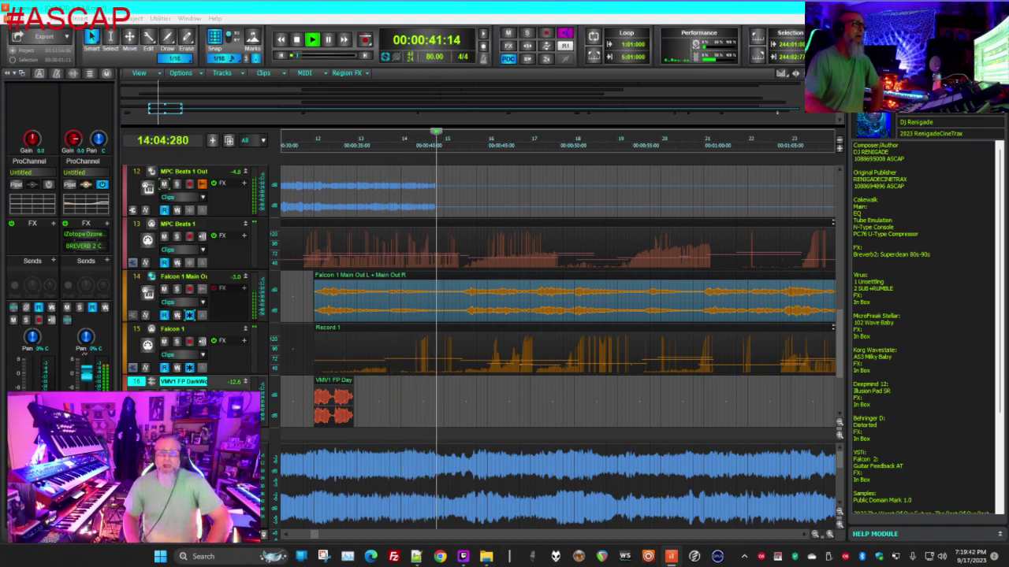
key(alt+Tab)
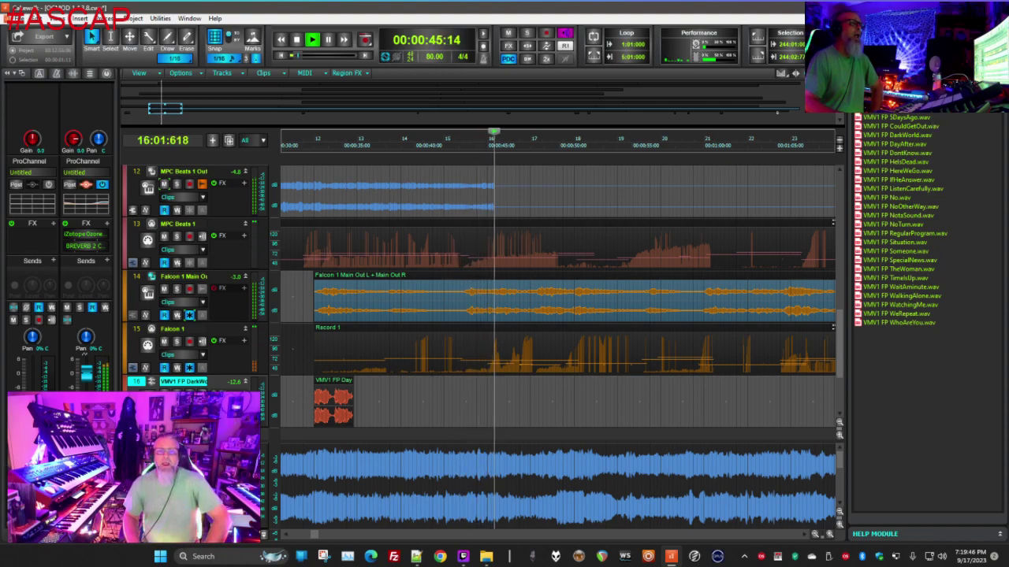
click(883, 106)
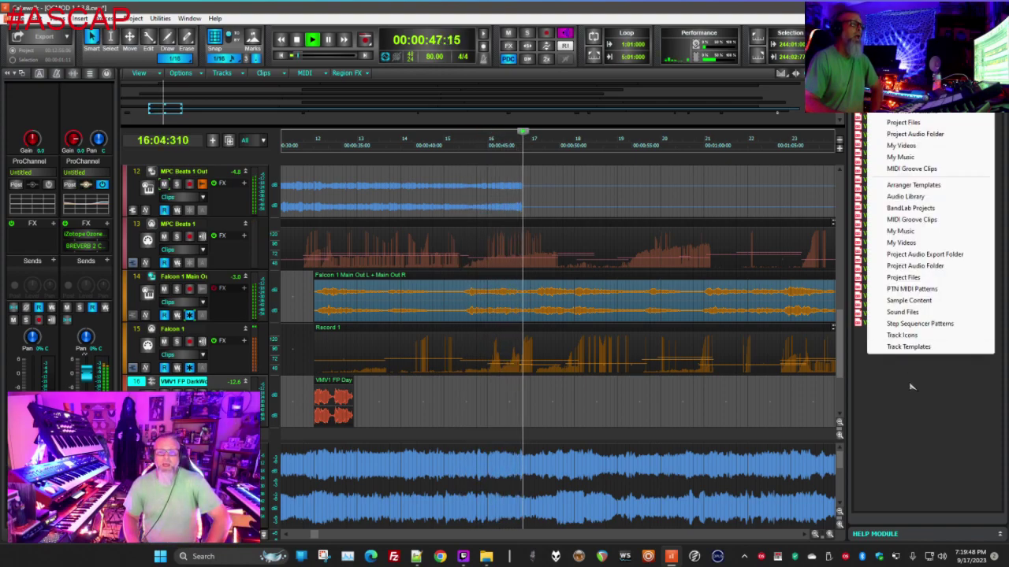
click(925, 306)
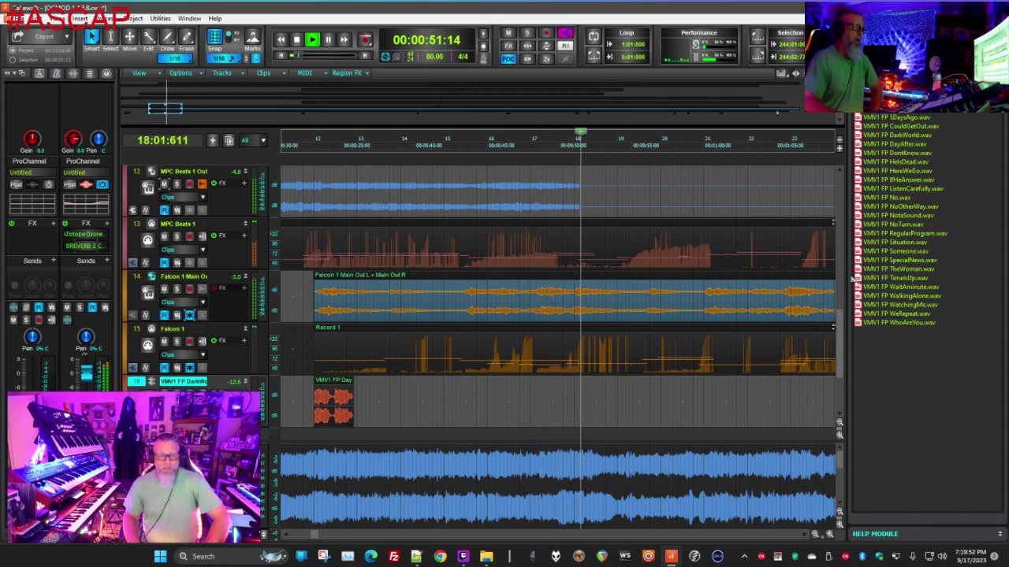
scroll(554, 225, up, 3)
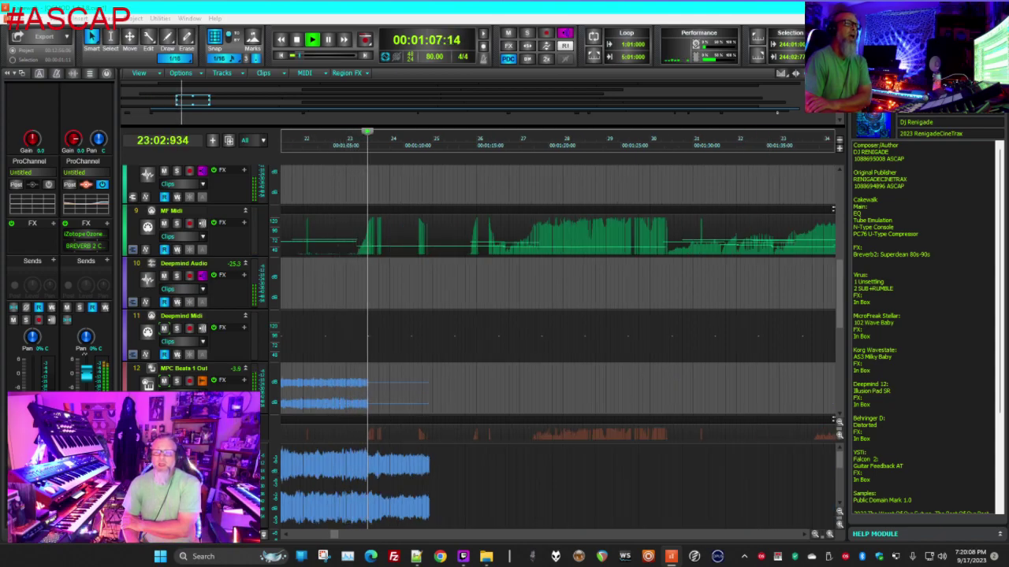
Replace SUB+RUMBLE with "-~bass rs#" as the second Virus patch in the project notes
click(888, 274)
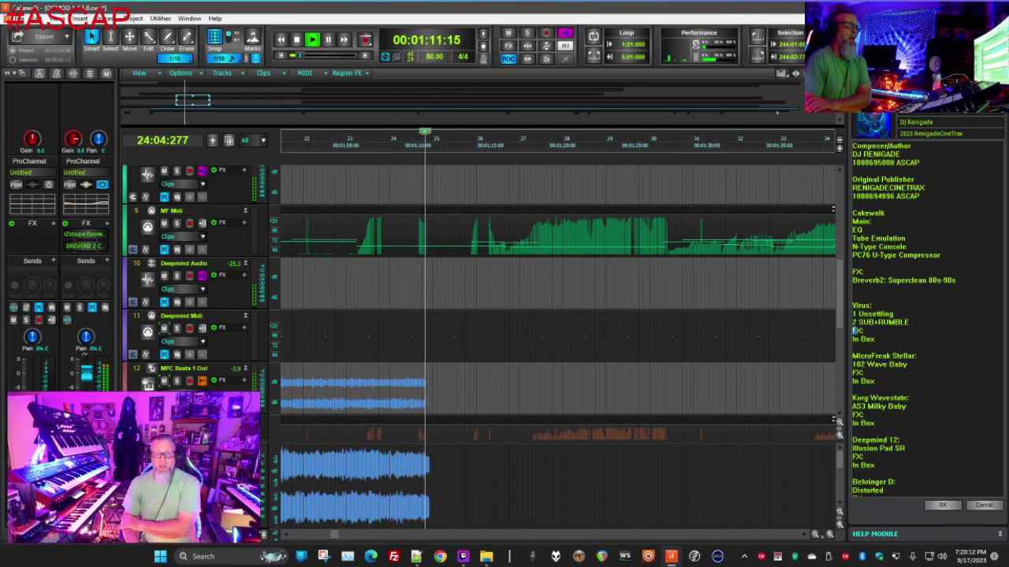
drag(857, 322, 909, 322)
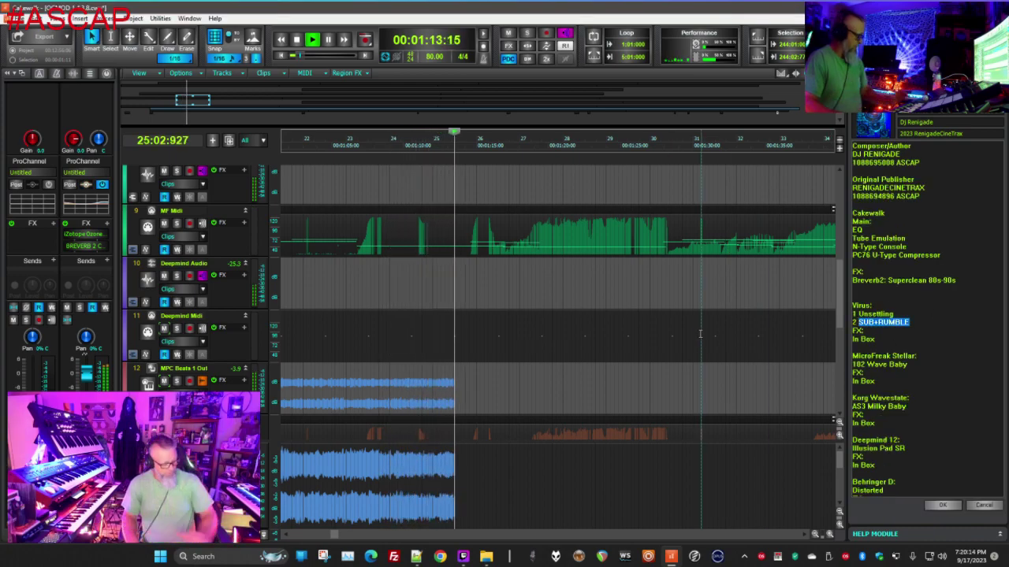
text(-bass rs#)
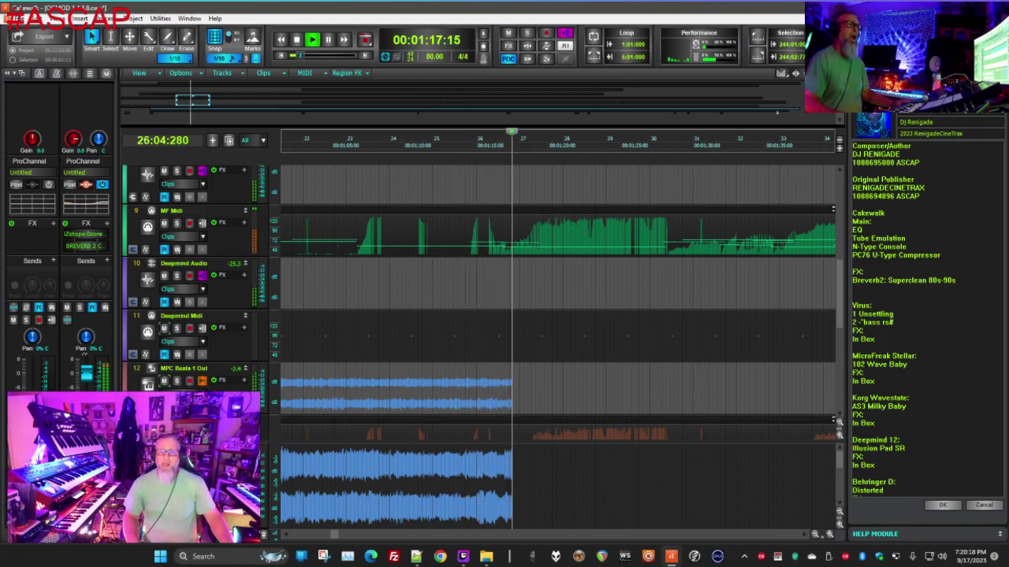
key(Return)
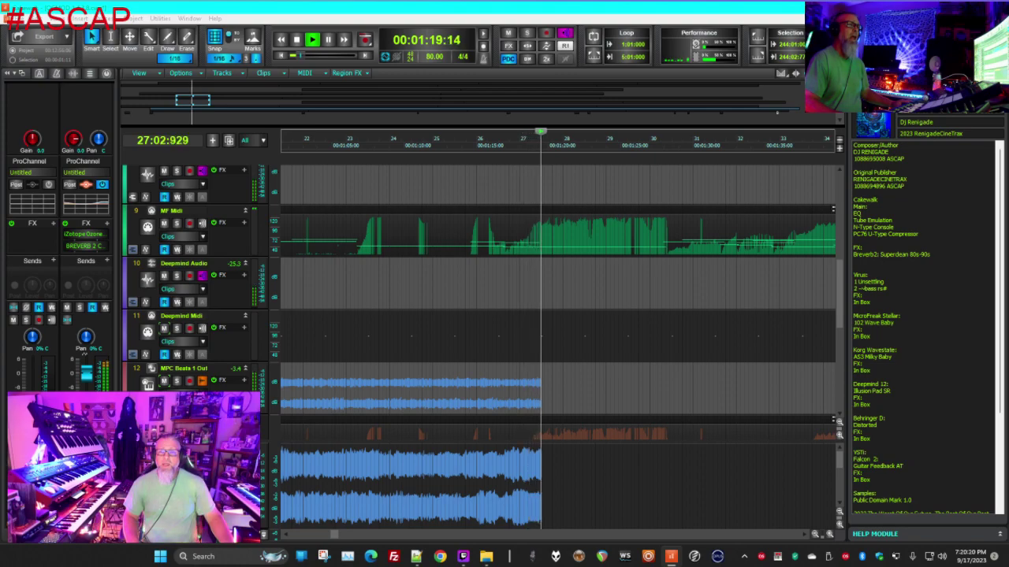
Add "3 Liquid ATM" as the third Virus patch in the project notes
click(906, 293)
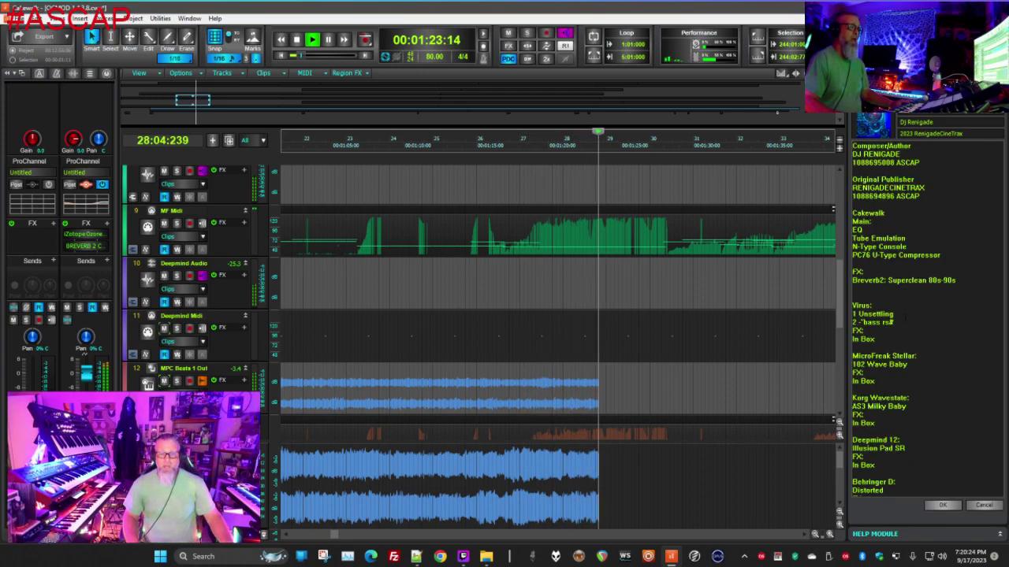
key(Return)
text(3)
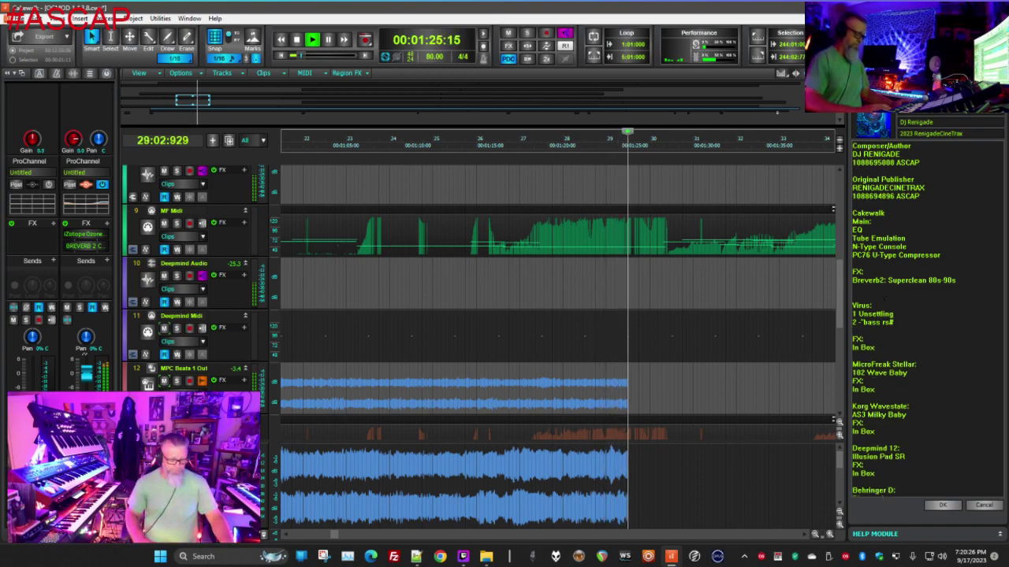
text( Liquid ATM)
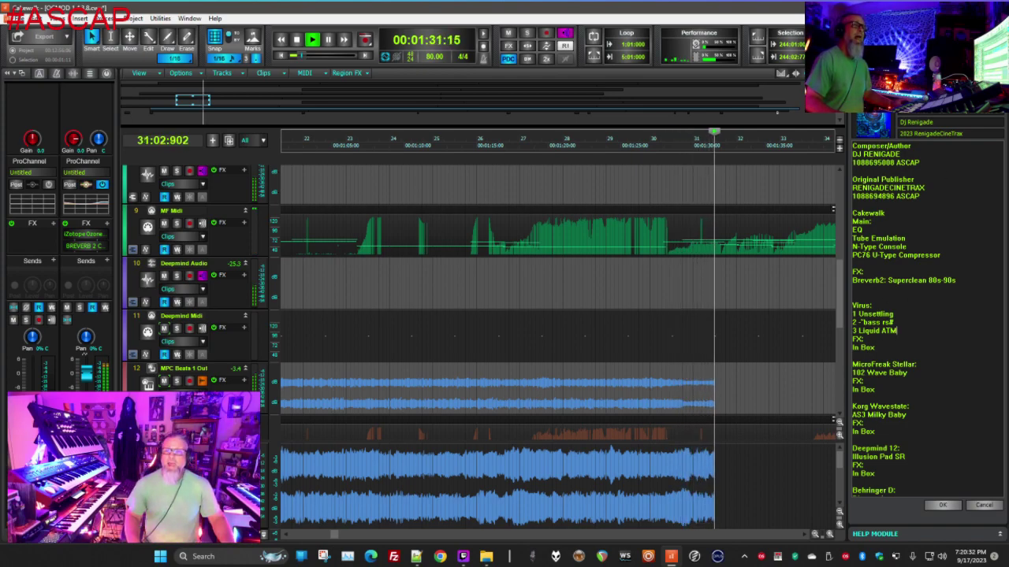
key(alt+Tab)
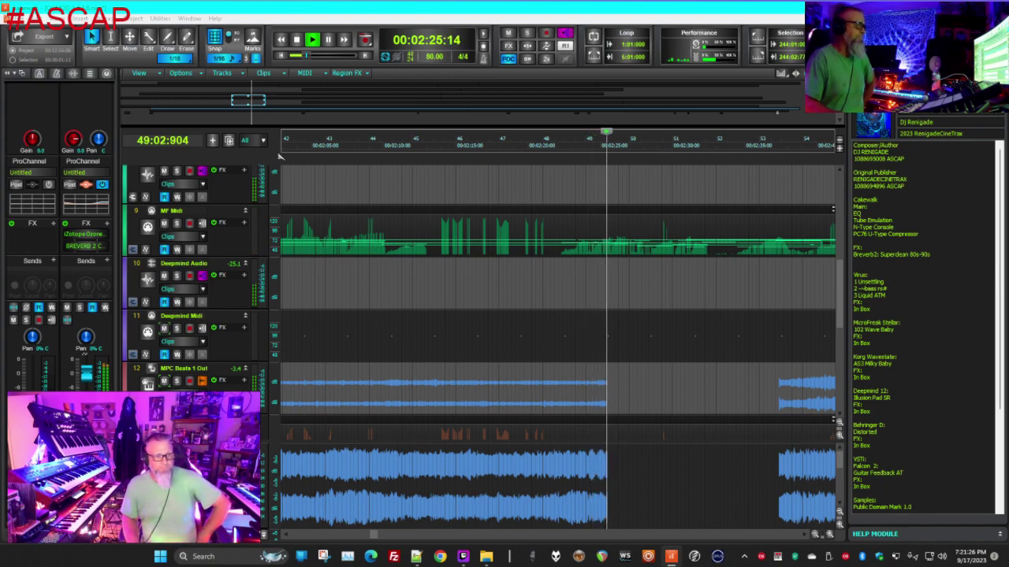
Review vocal track 16 during playback and inspect the master bus BREVERB 2 reverb settings
scroll(496, 273, down, 3)
scroll(496, 274, down, 2)
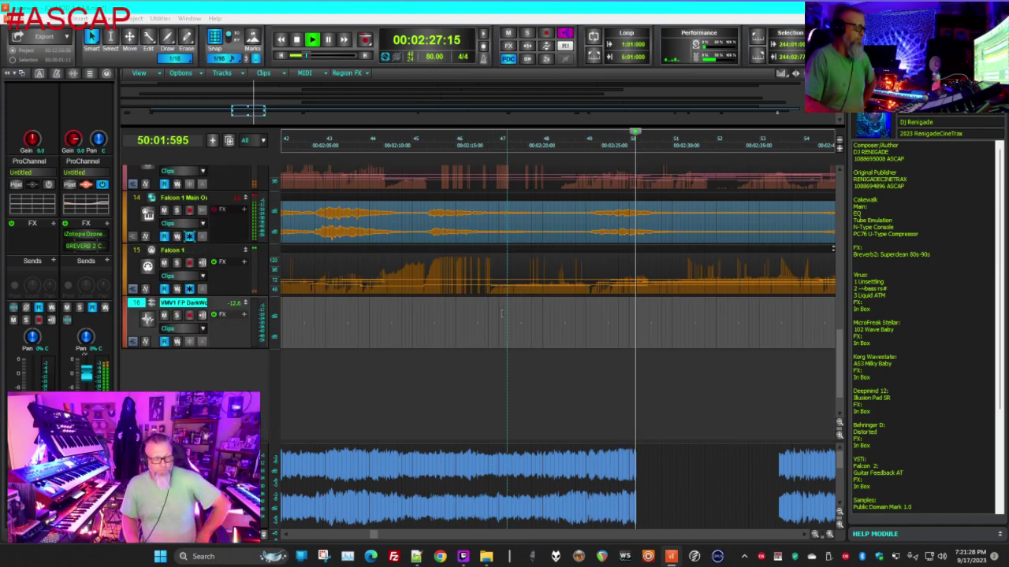
mouse_move(473, 559)
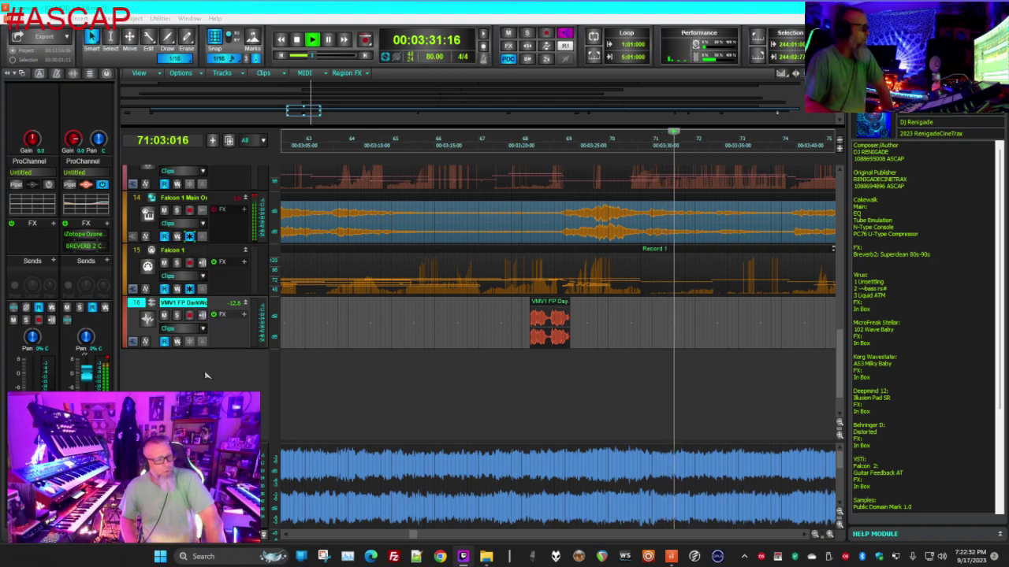
scroll(202, 370, down, 1)
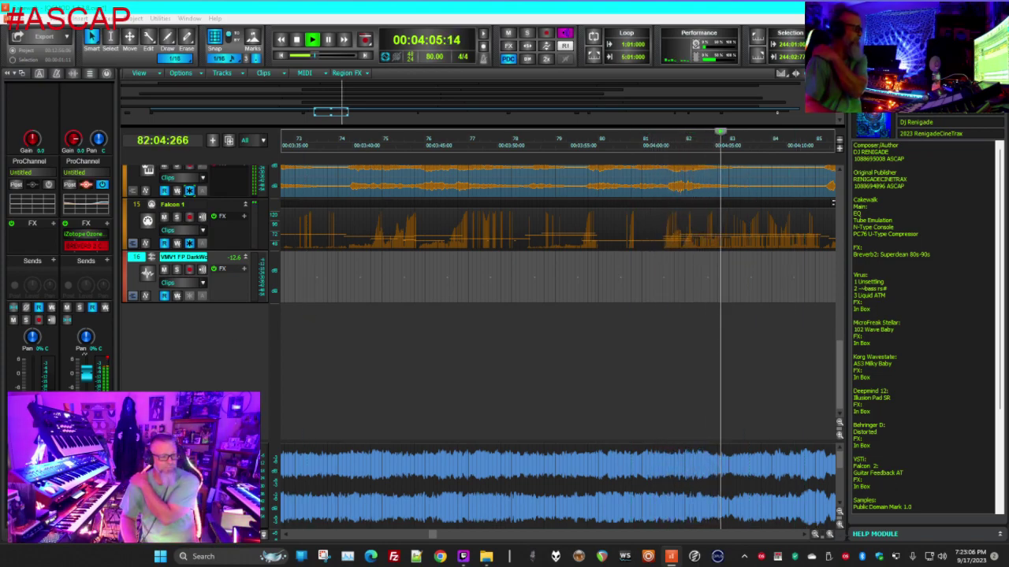
click(219, 376)
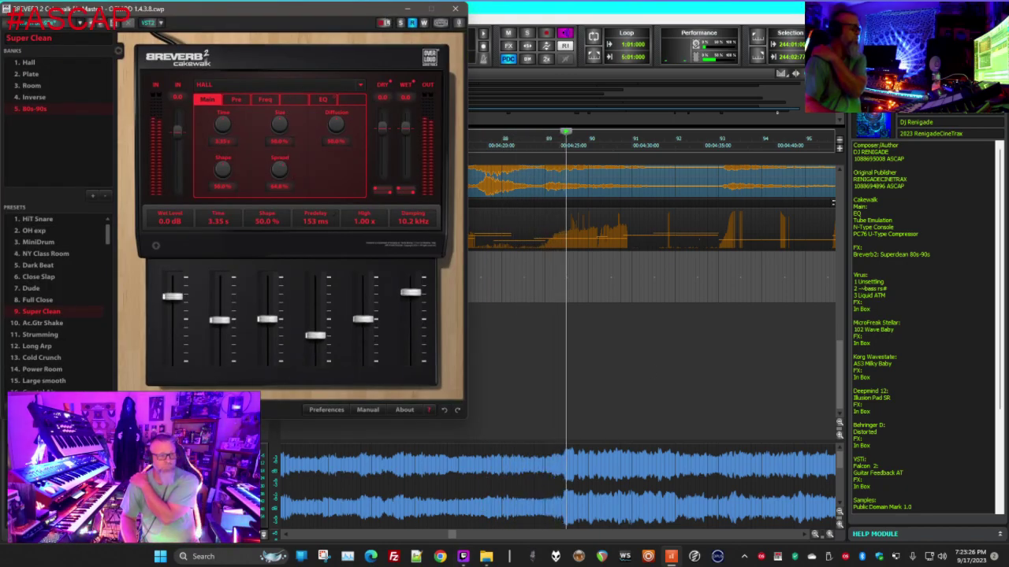
right_click(304, 13)
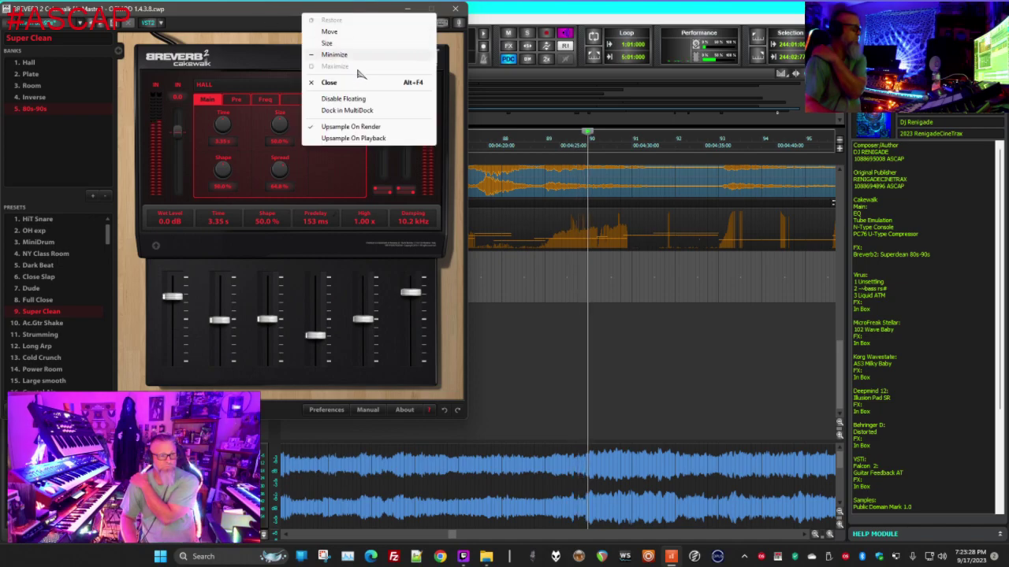
click(360, 110)
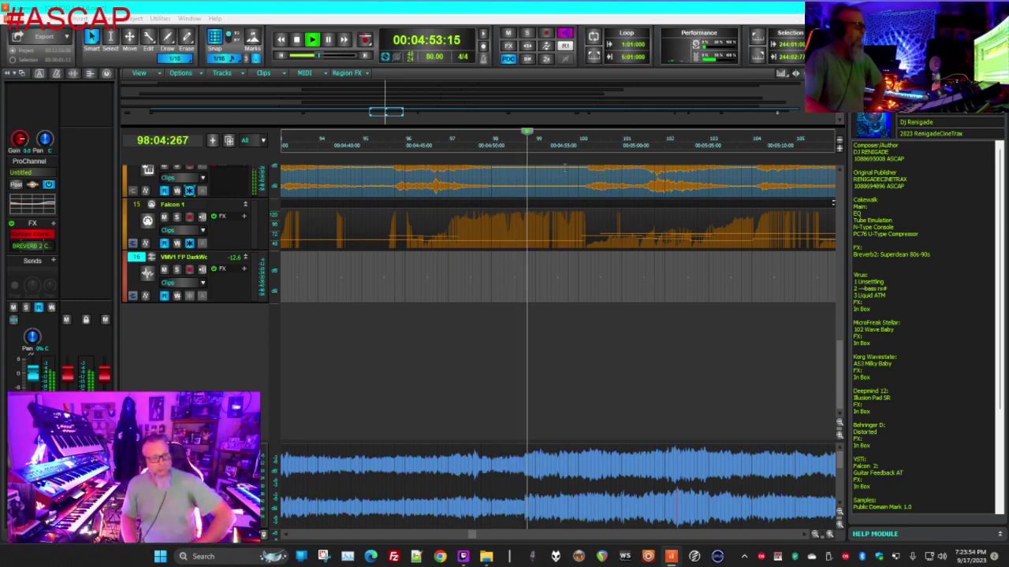
Mute the Deepmind Midi track to hear the mix without it, and unmute it again
scroll(564, 167, up, 3)
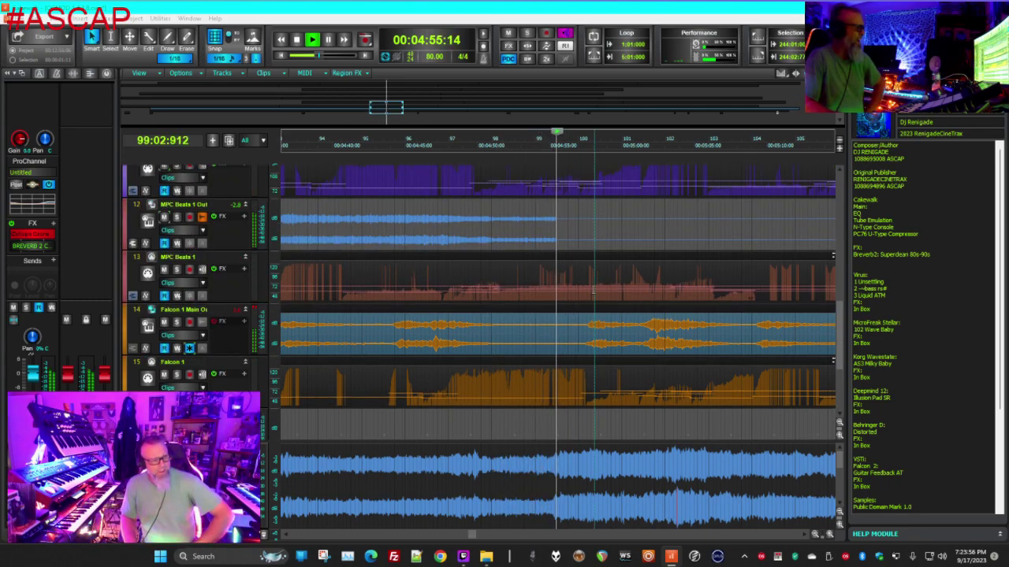
scroll(594, 291, up, 2)
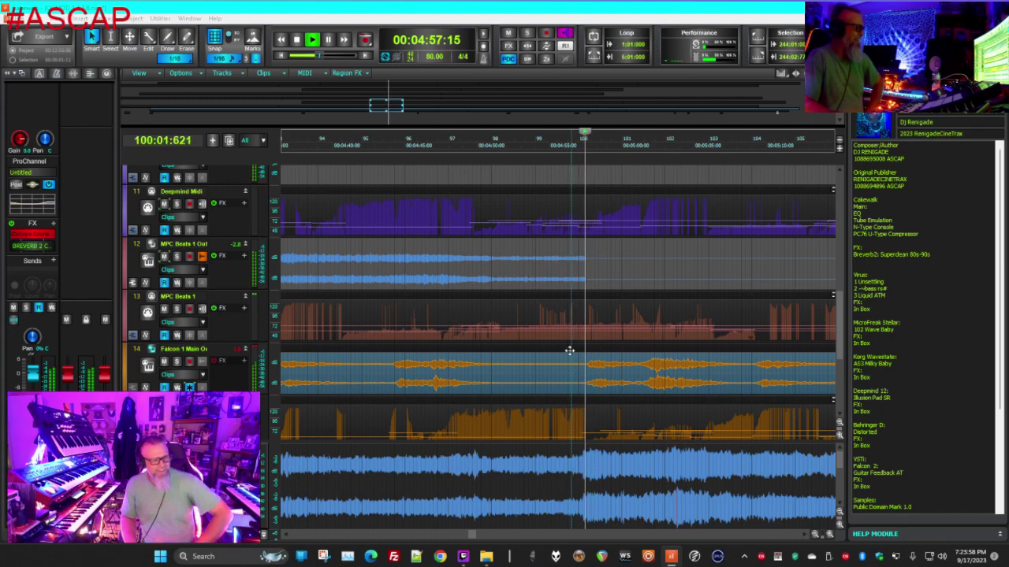
scroll(552, 330, up, 2)
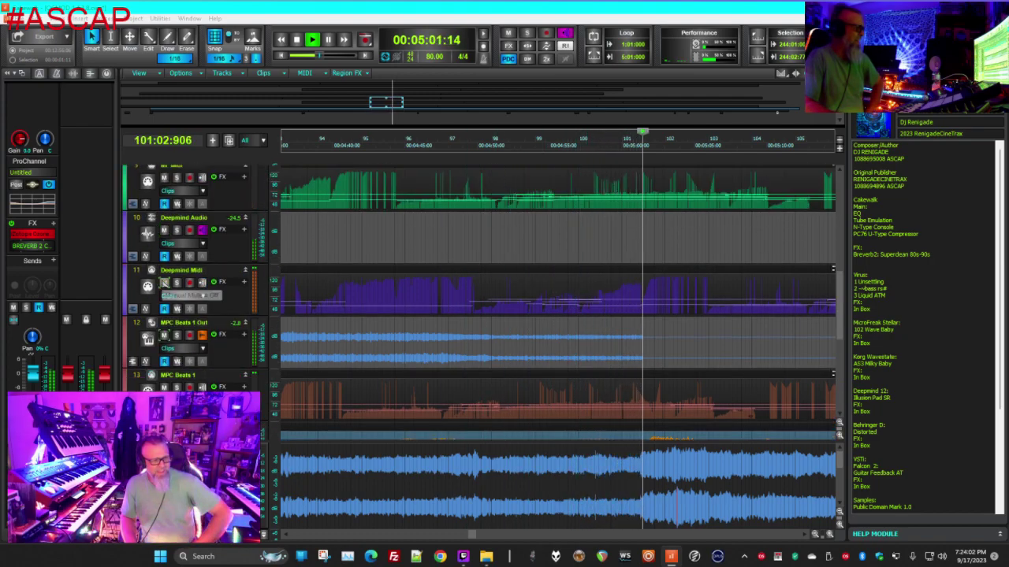
click(164, 282)
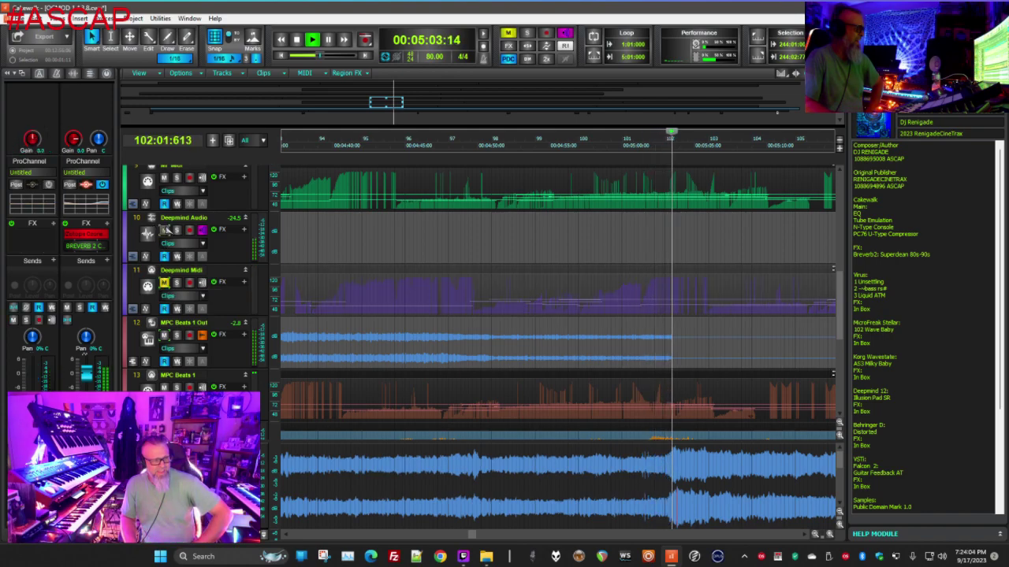
click(164, 230)
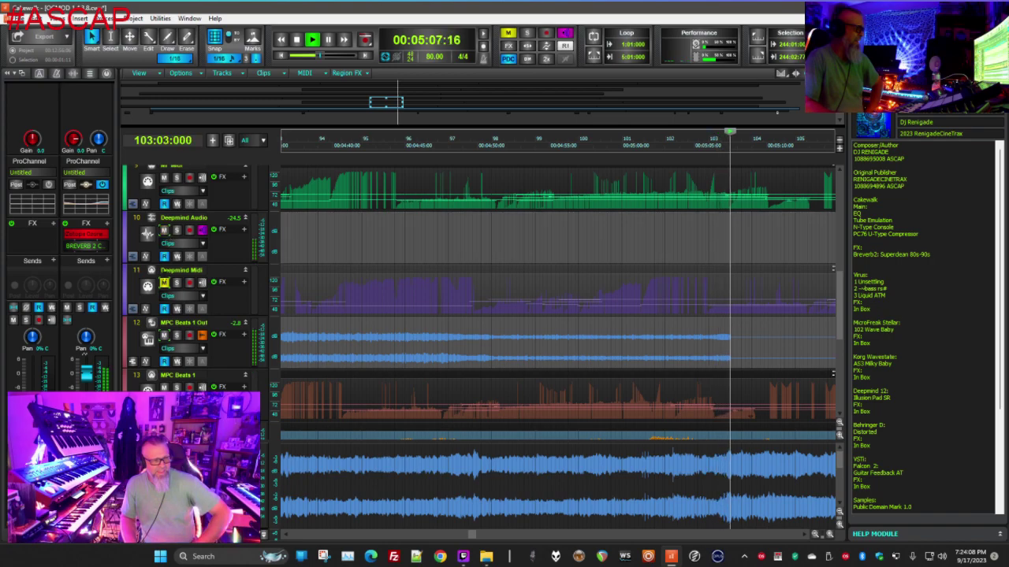
click(164, 282)
Check the MF Audio track and look over the remaining tracks up to Virus Audio during playback
scroll(166, 285, up, 1)
scroll(167, 270, up, 2)
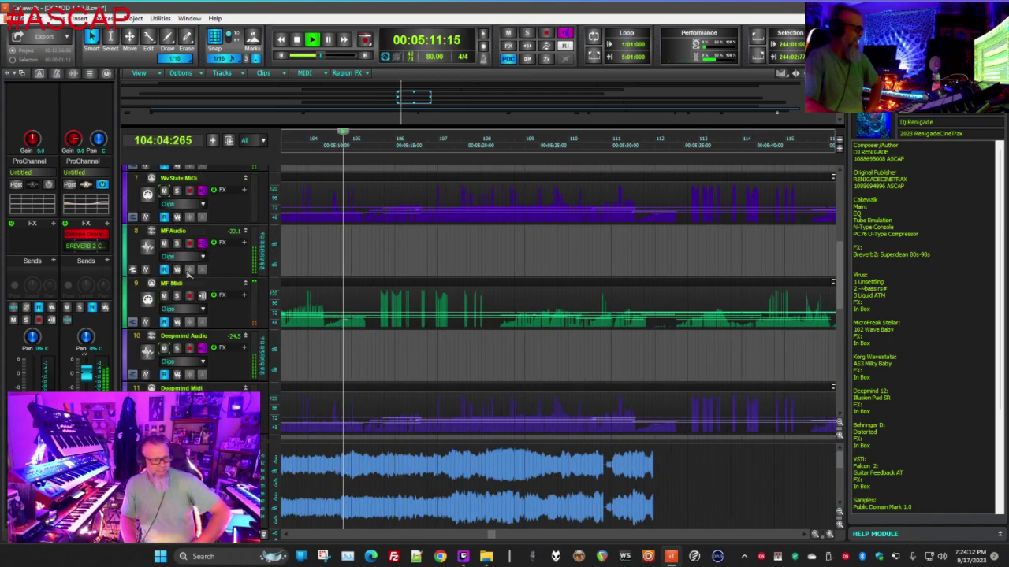
click(164, 243)
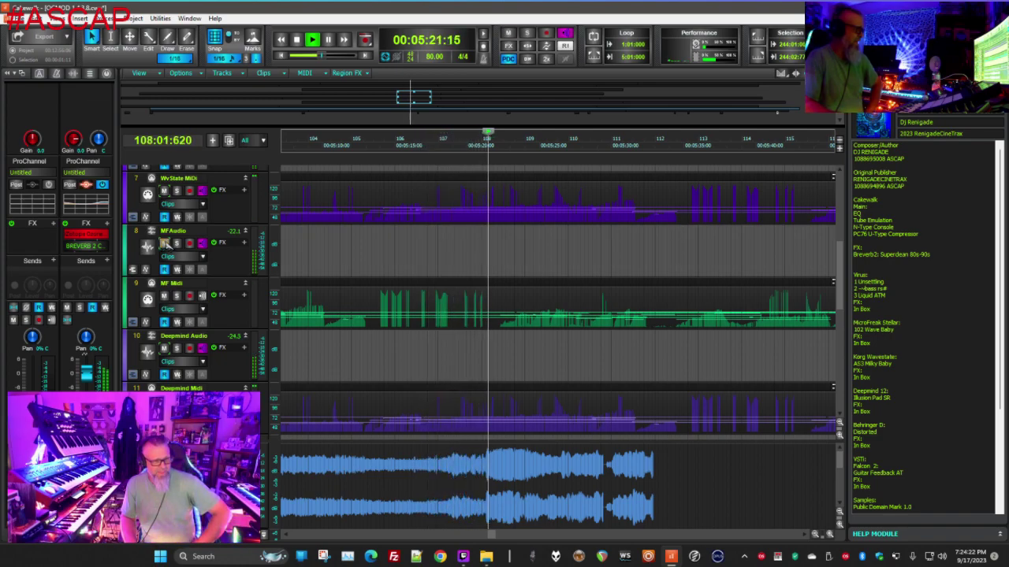
scroll(166, 245, up, 2)
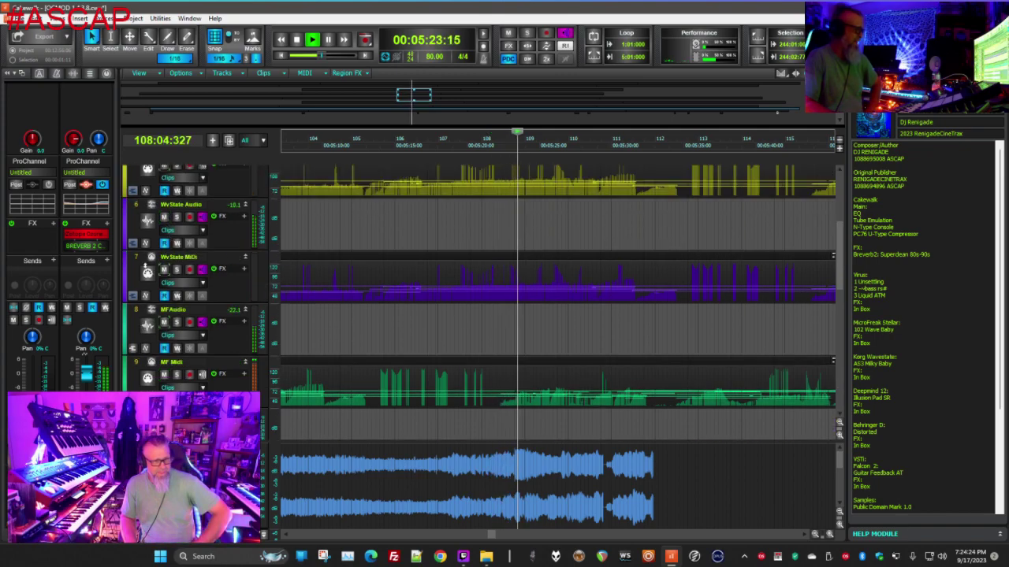
scroll(169, 270, up, 2)
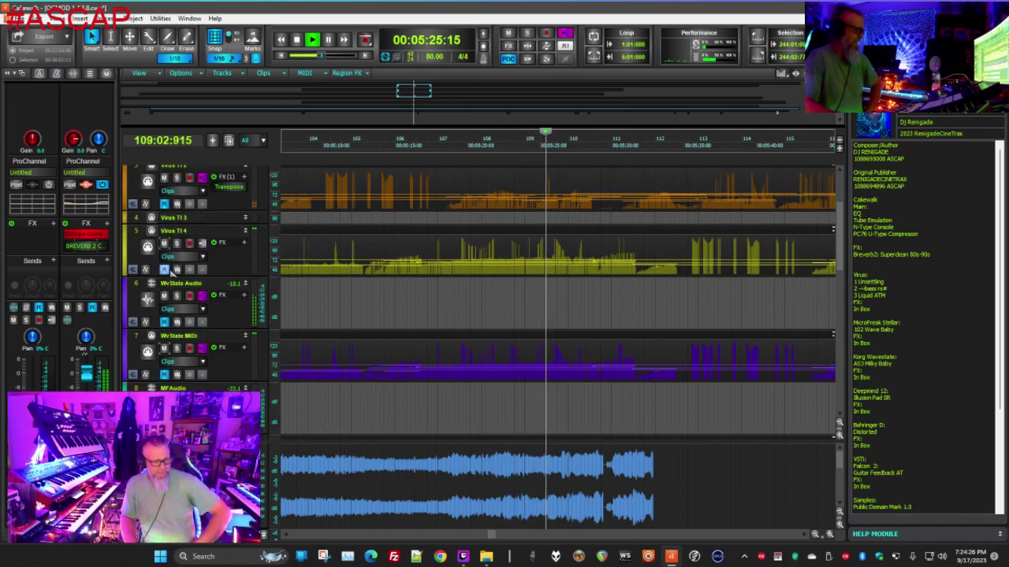
scroll(169, 271, up, 2)
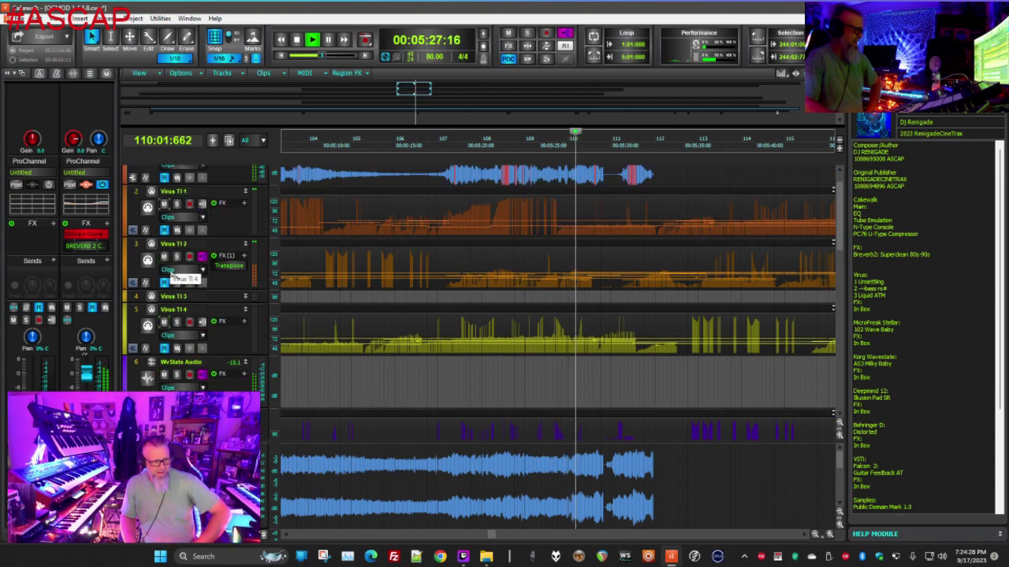
scroll(164, 331, up, 1)
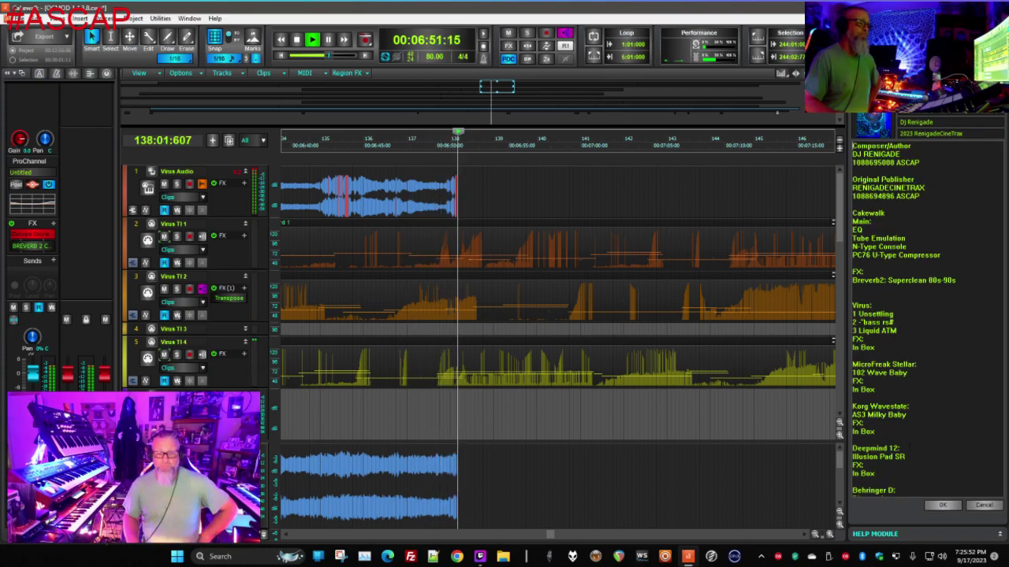
Replace Illusion Pad SR with "c-101: D-SO Breath" as the Deepmind 12 patch in the project notes
drag(906, 457, 825, 456)
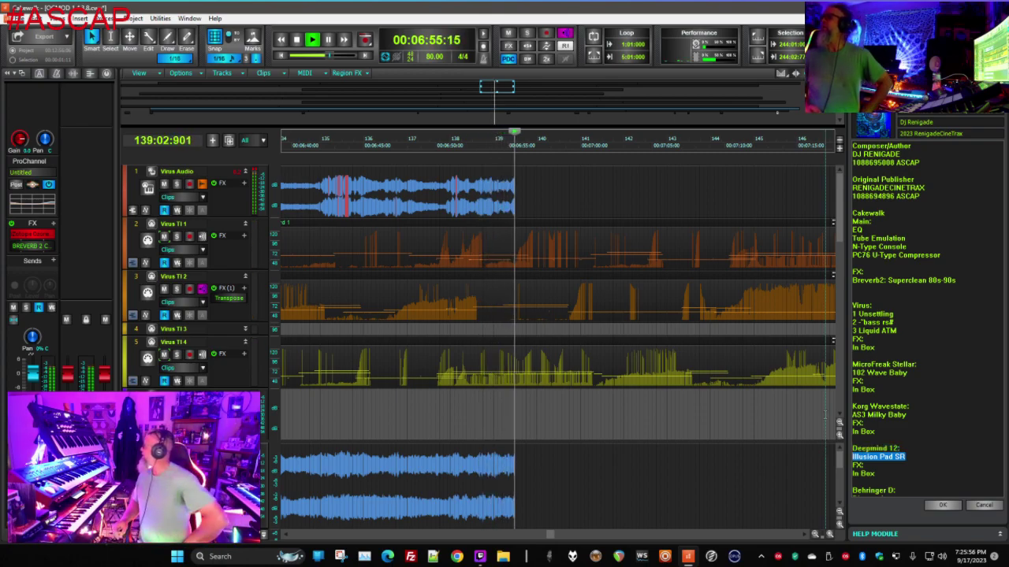
text(c)
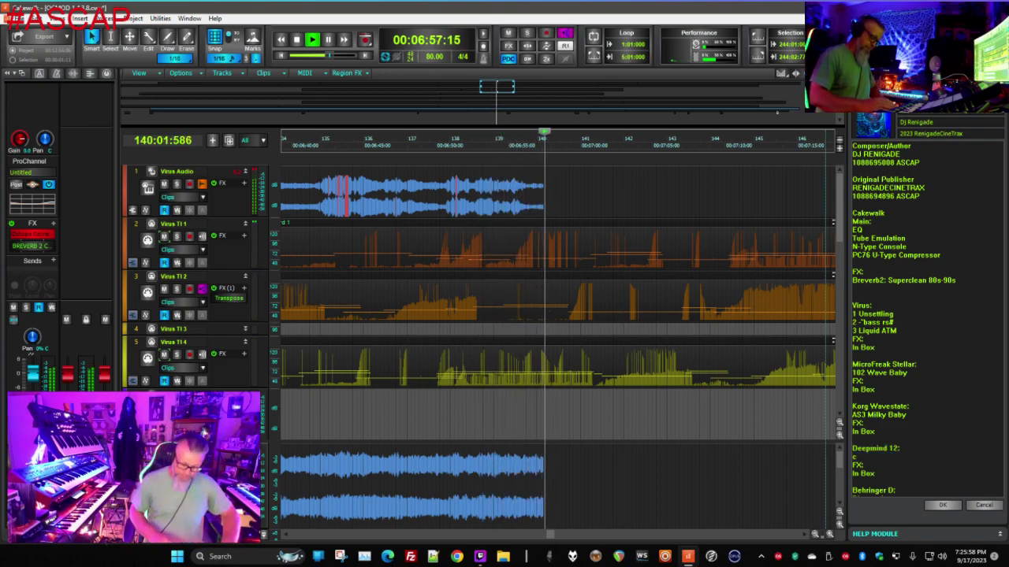
text(-101)
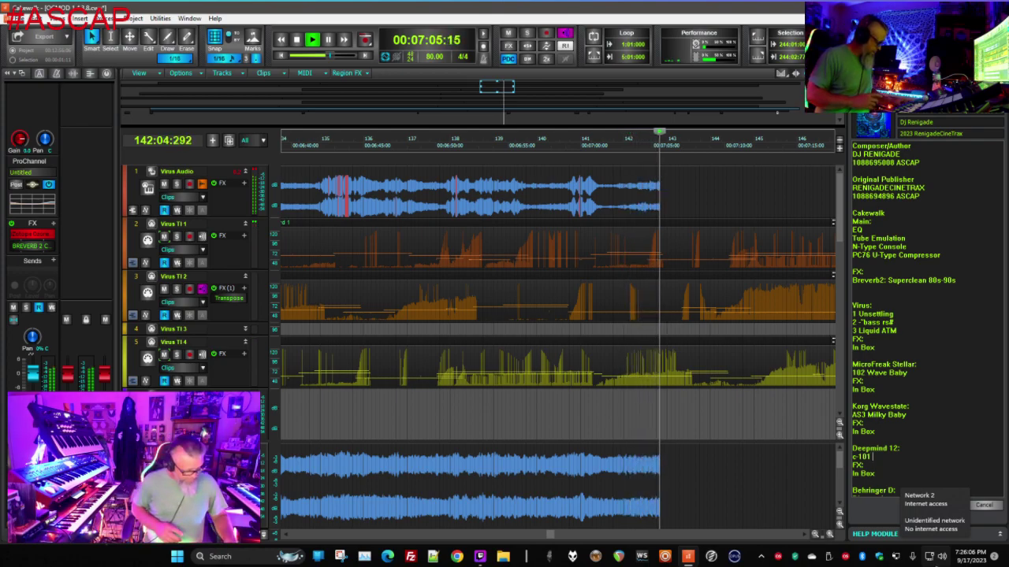
text(D-5)
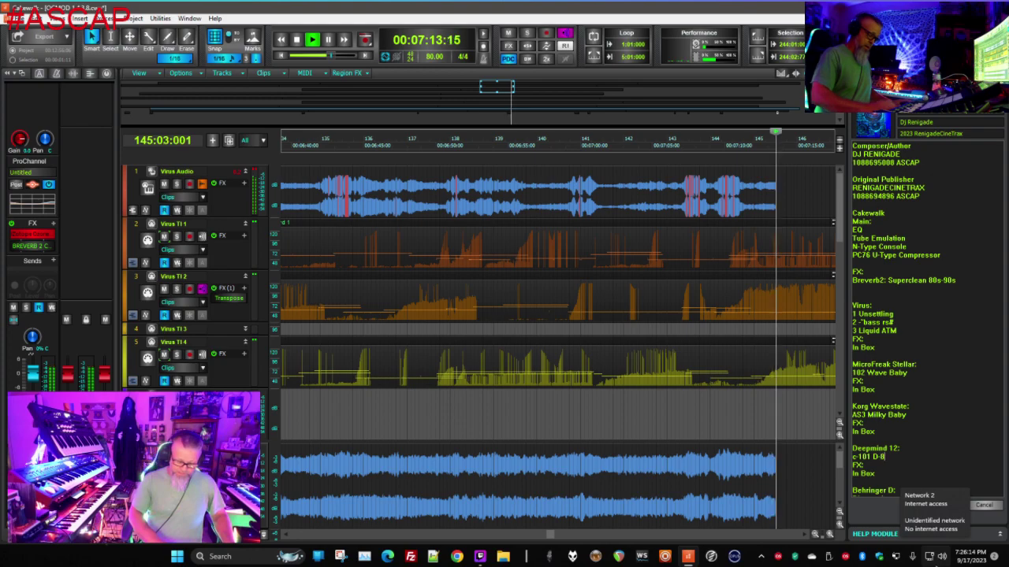
text(0)
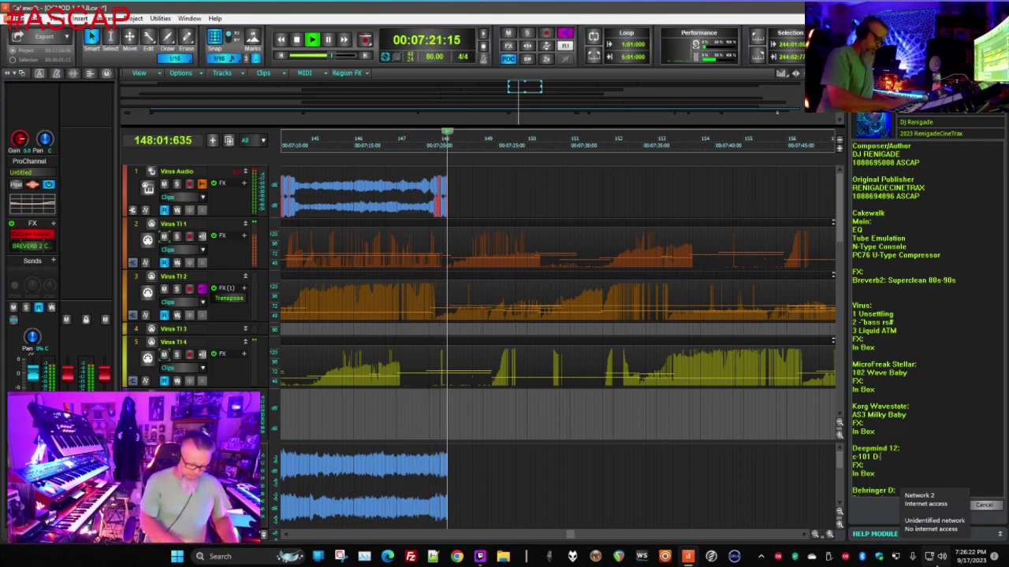
text(SO Breath)
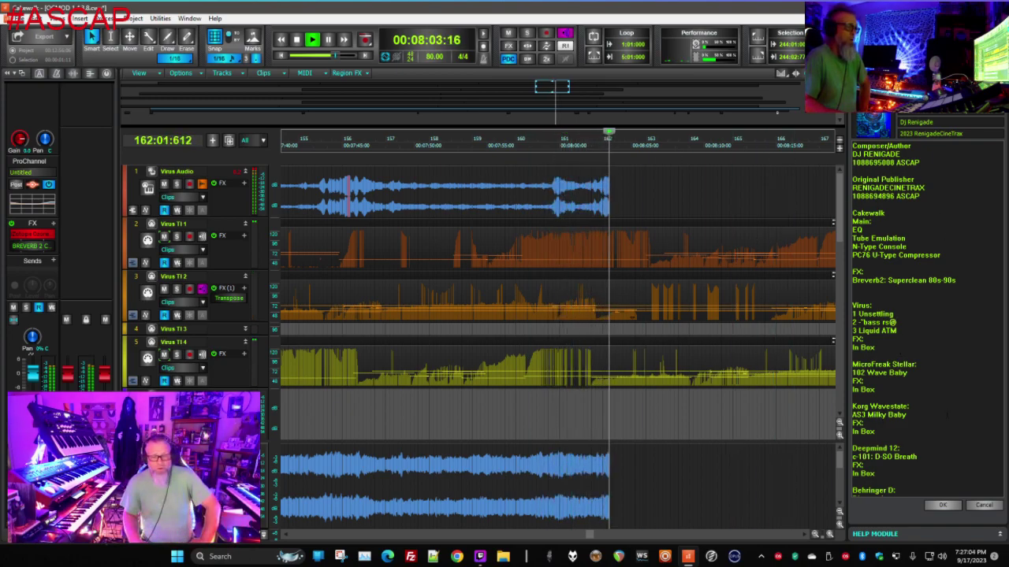
Select the studio gear entries from Yamaha Hs8 to Audio-Technica ATH-M50x in the notes and switch to the text editor
drag(852, 446, 946, 504)
click(946, 441)
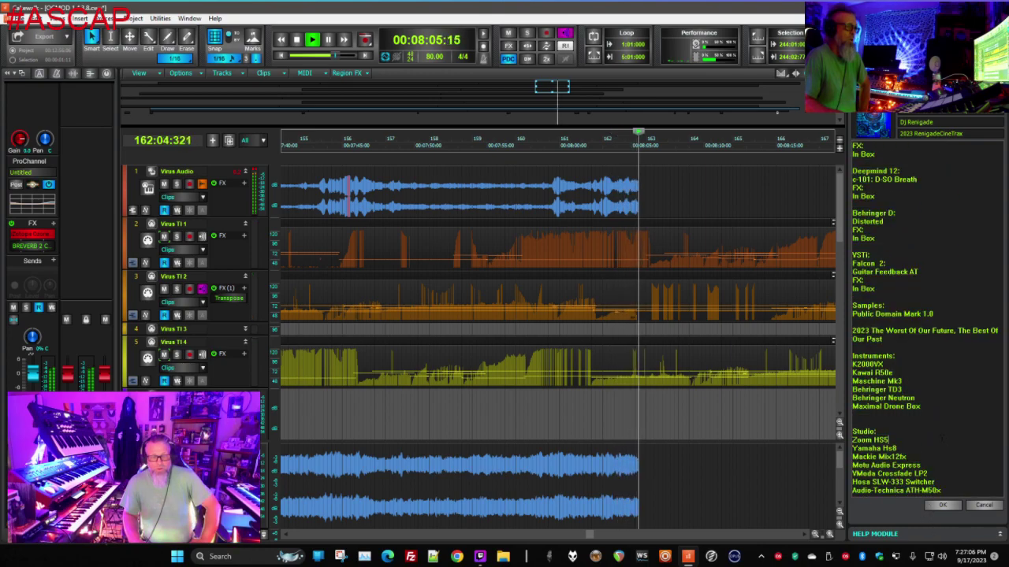
drag(851, 448, 941, 491)
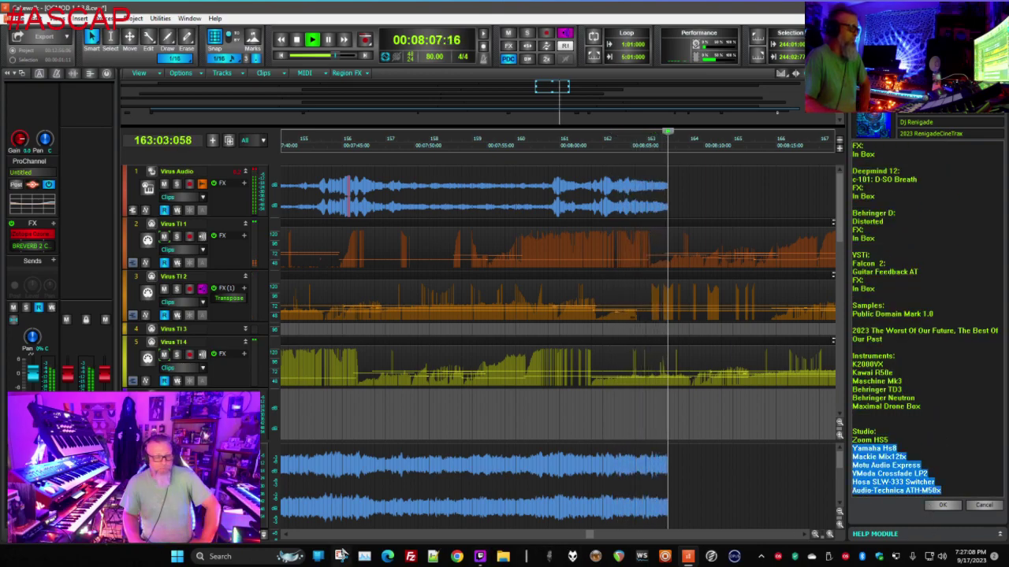
click(432, 556)
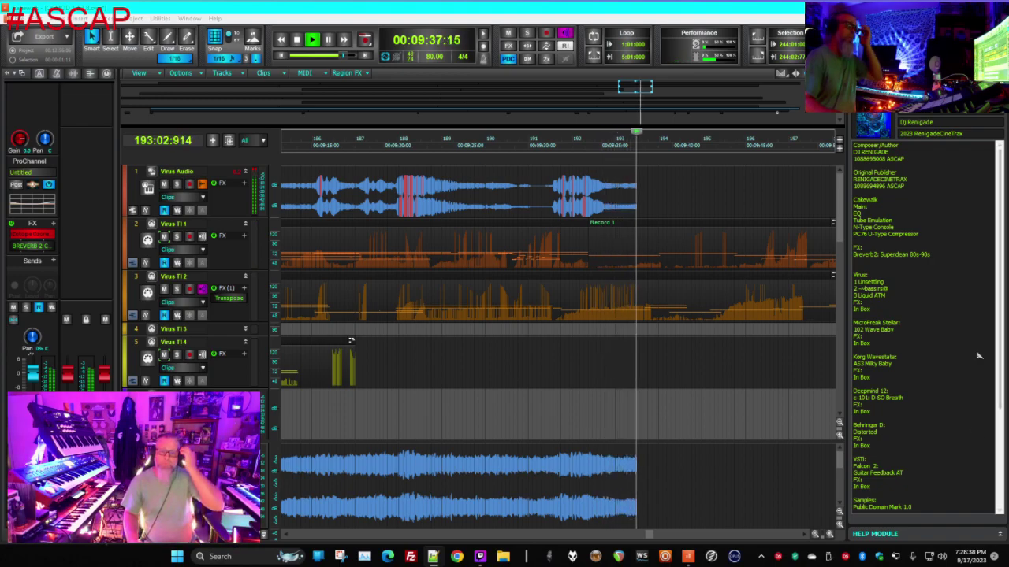
Replace the notes' Instruments and Studio lists with the full versions, spanning s88mk1 to MicroFreak Stellar and AKG K52 to Audio-Technica ATH-M50x
click(974, 398)
scroll(972, 395, down, 10)
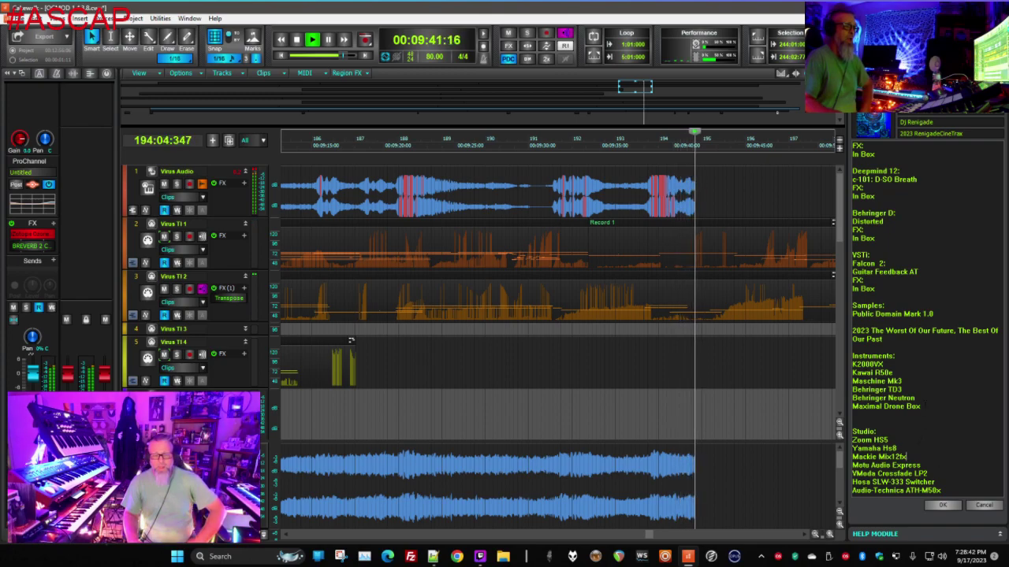
drag(920, 435, 820, 366)
click(928, 473)
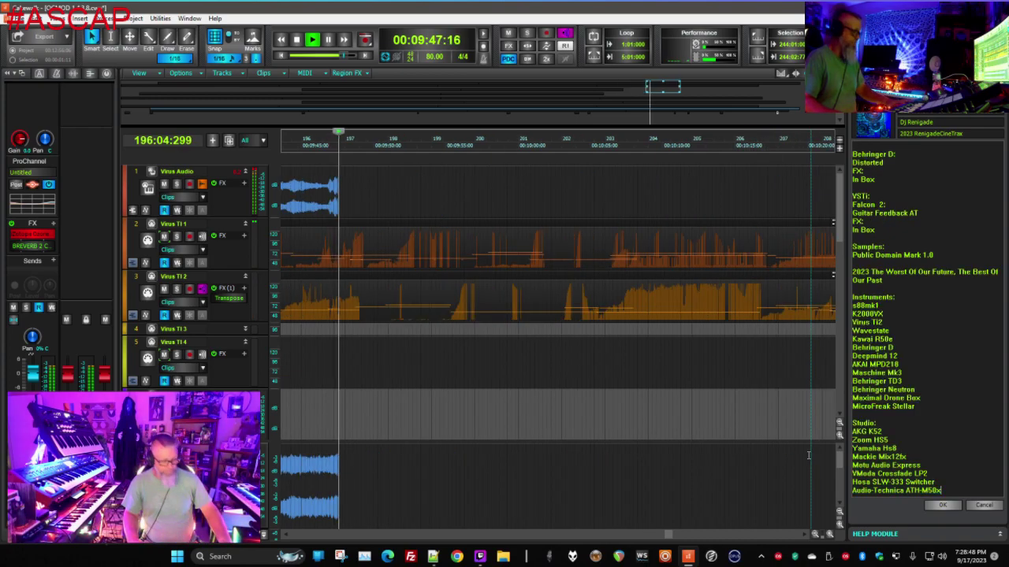
text(Instruments: s88mk1 K2000VX Virus TI2 Wavestate Kawai R50e Behringer D Deepmind 12 AKAI MPD218 Maschine Mk3 Behringer TD3 Behringer Neutron Maximal Drone Box MicroFreak Stellar  Studio: AKG K52 Zoom HS5 Yamaha Hs8 Mackie Mix12fx Motu Audio Express VModa Crossfade LP2 Hosa SLW-333 Switcher Audio-Technica ATH-M50x)
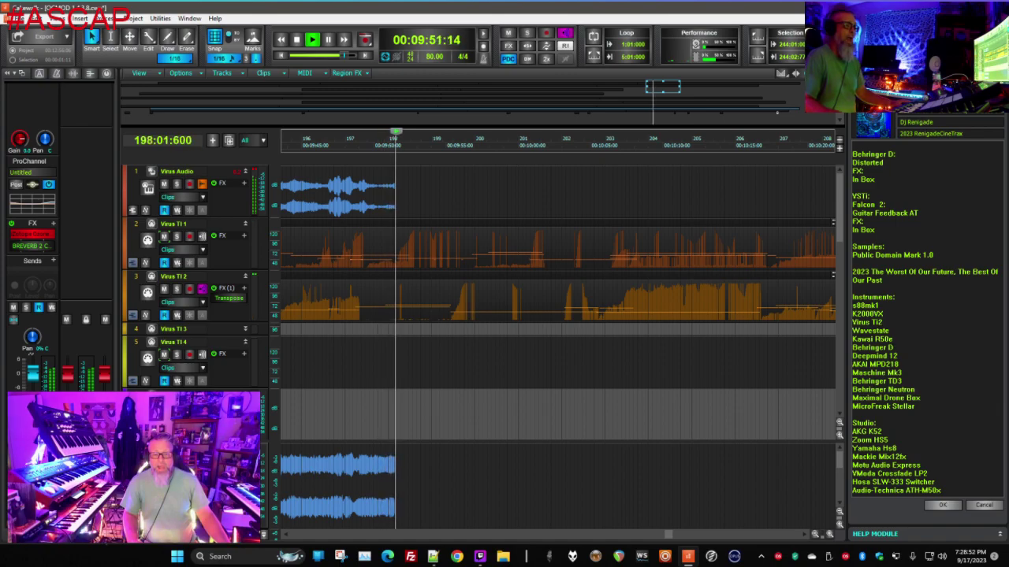
Move MicroFreak Stellar above Maximal Drone Box in the Instruments list of the notes
key(shift+Home)
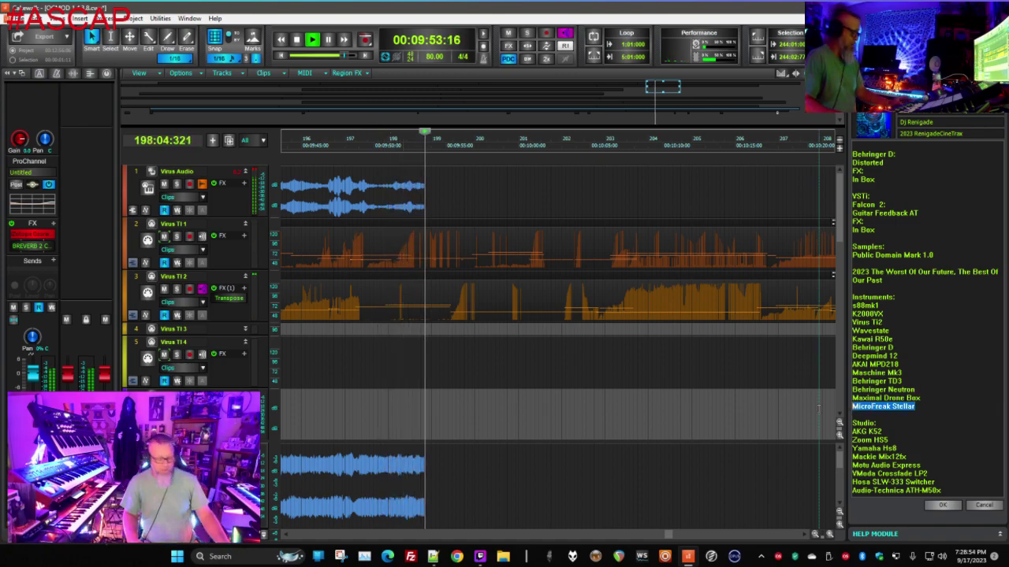
key(BackSpace)
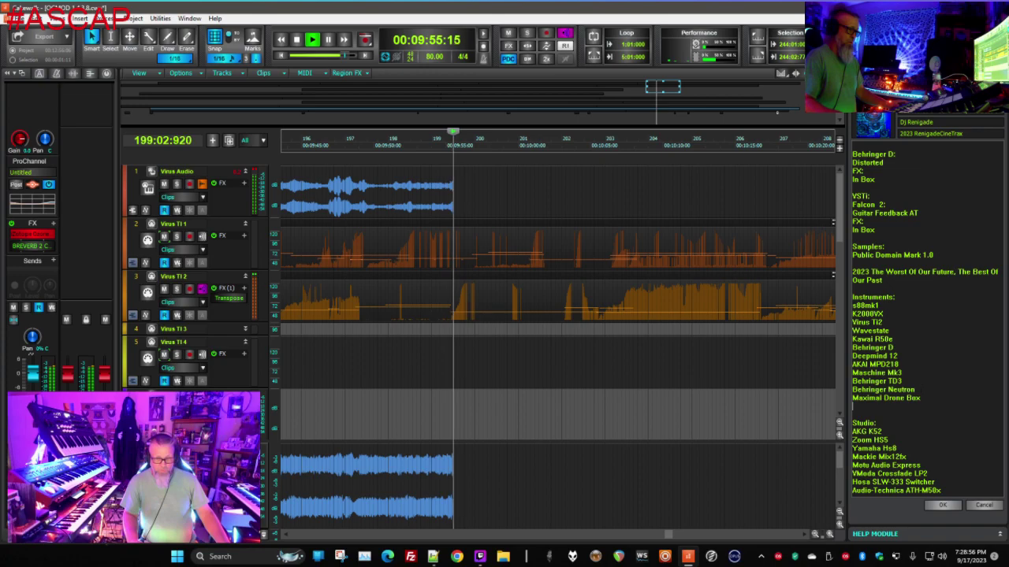
key(Return)
text(MicroFreak Stellar)
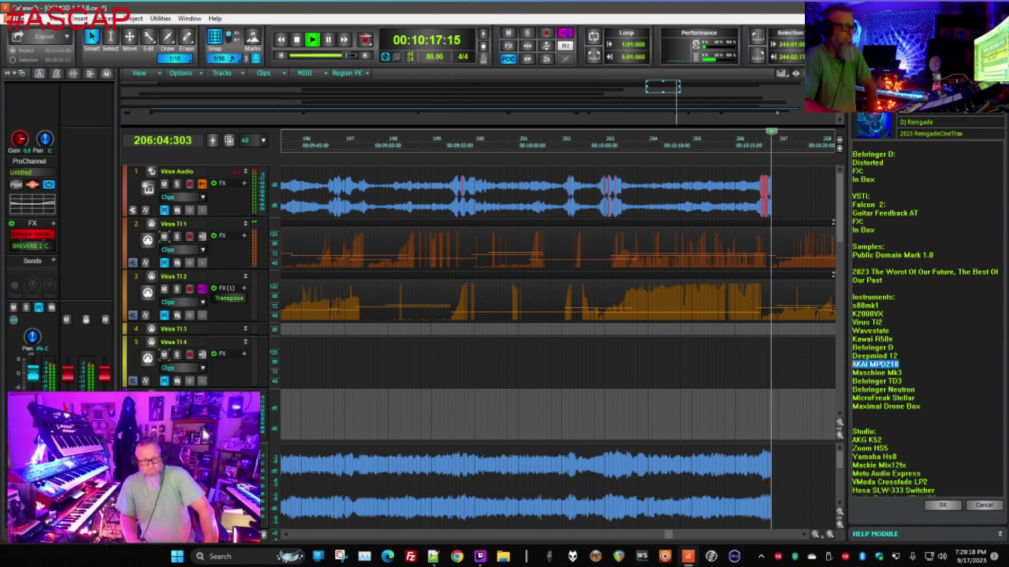
Remove AKAI MPD218, Deepmind 12, Virus Ti2 and Wavestate from the Instruments list in the notes
key(Delete)
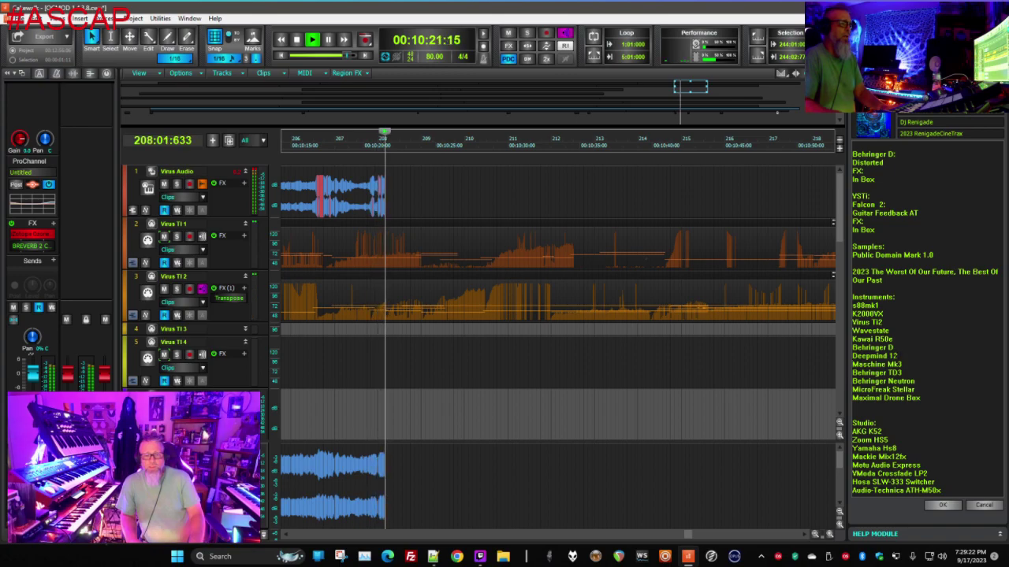
key(shift+Down)
key(shift+Down)
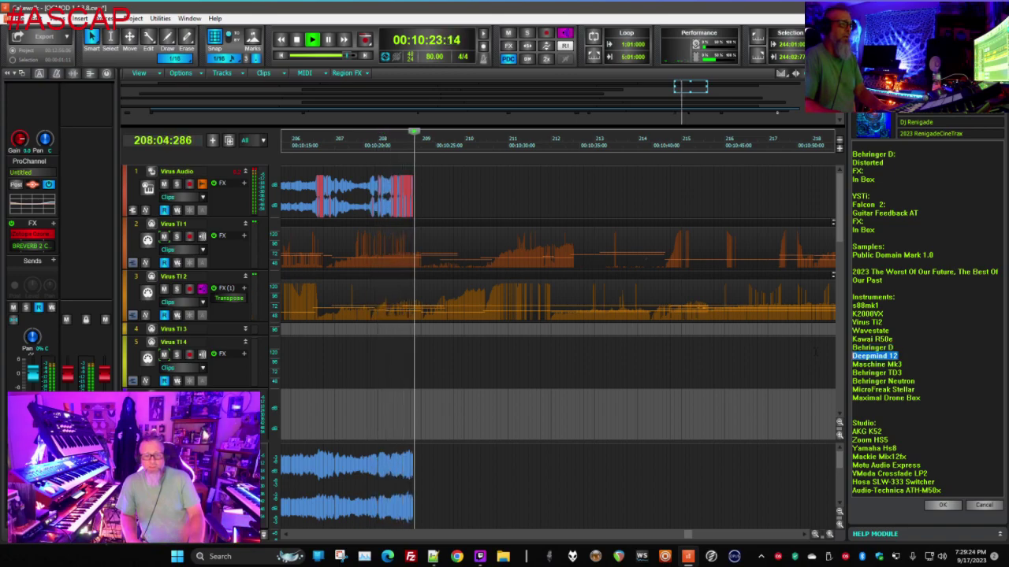
key(Delete)
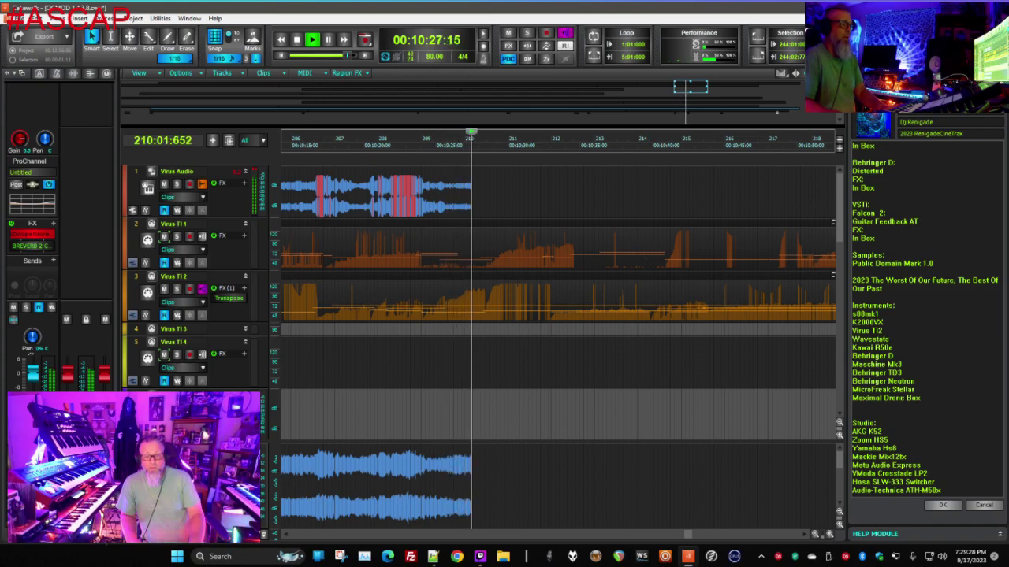
drag(889, 339, 831, 341)
key(Delete)
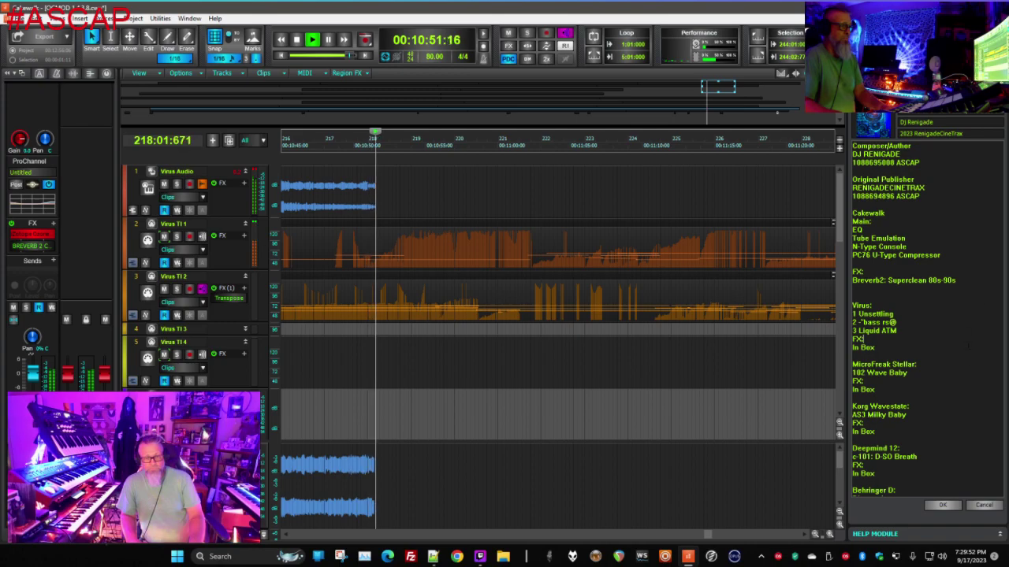
Check the synth patch entries in the notes from Virus through Deepmind 12 against the Instruments list
key(shift+Down)
key(shift+Down)
key(shift+Down)
key(shift+Down)
key(shift+Down)
key(shift+Down)
key(shift+Down)
key(shift+Down)
key(shift+Down)
key(shift+Down)
key(shift+Down)
key(shift+Down)
key(shift+Down)
key(shift+Down)
key(shift+Down)
key(shift+Down)
key(shift+Down)
key(shift+Down)
key(shift+Down)
key(shift+Down)
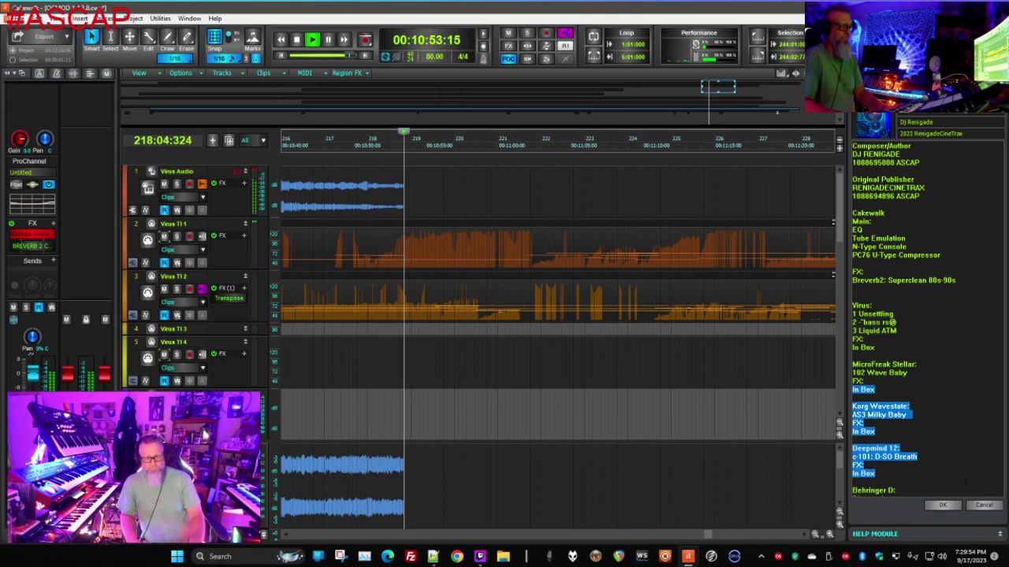
scroll(915, 389, down, 1)
click(915, 389)
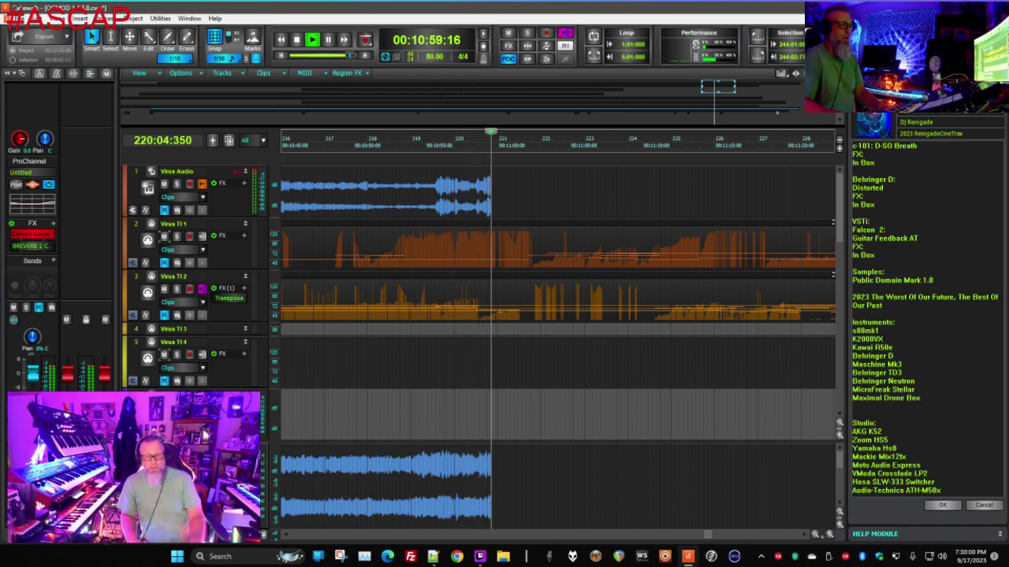
Remove s88mk1 and MicroFreak Stellar from the Instruments list, closing the gap left by the first entry
double_click(865, 330)
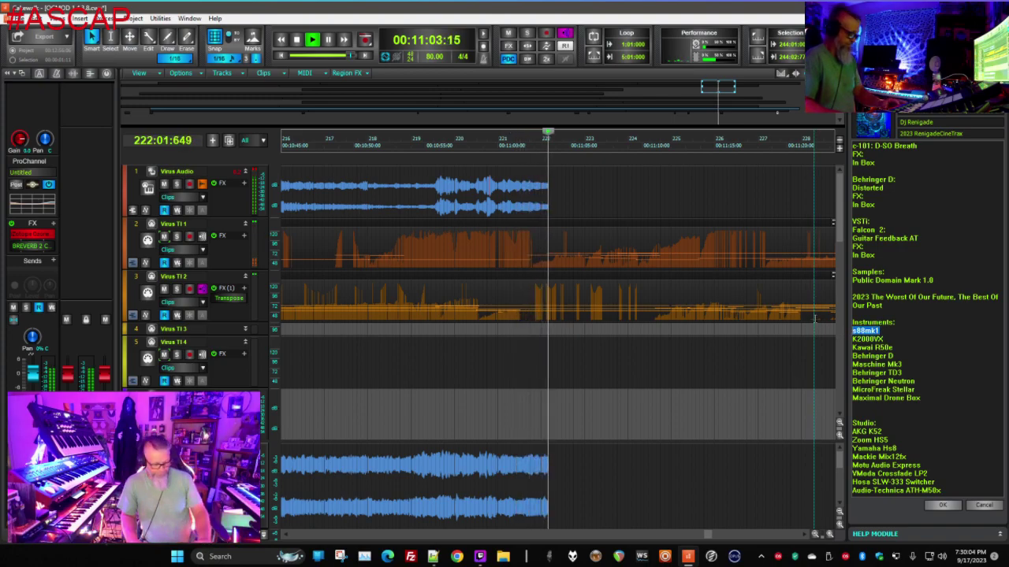
key(Delete)
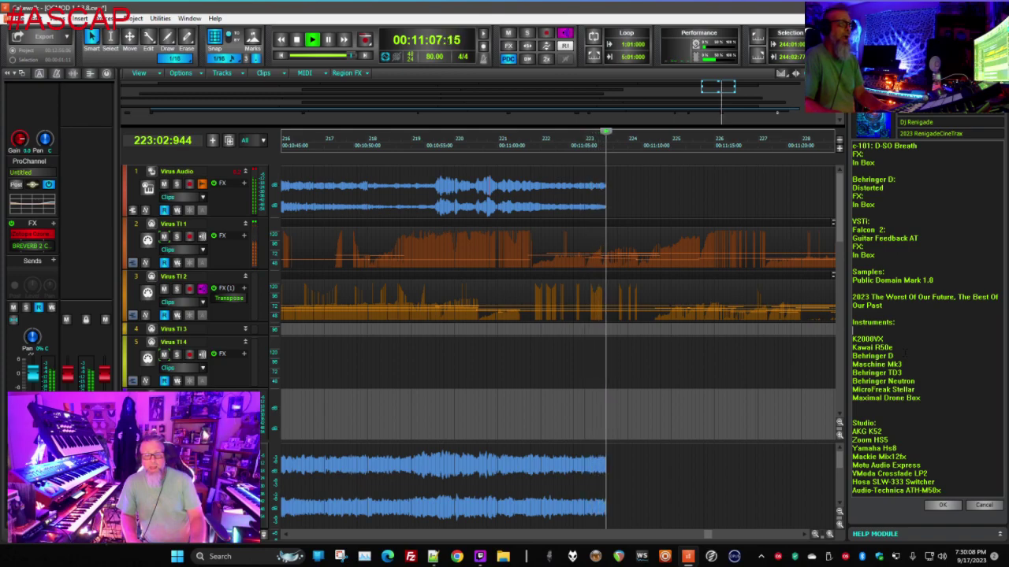
key(Delete)
click(915, 389)
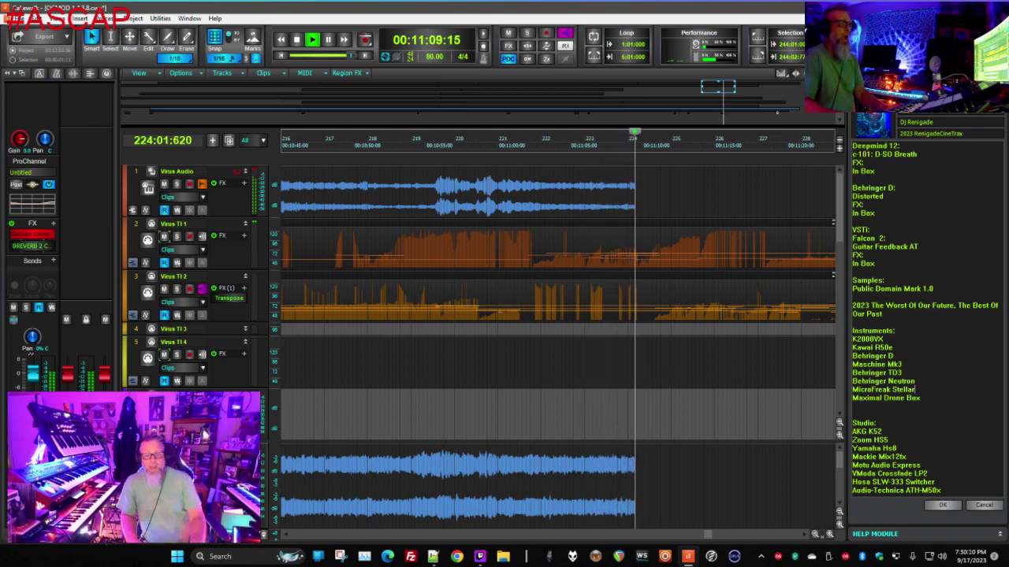
drag(915, 389, 867, 389)
key(BackSpace)
key(BackSpace)
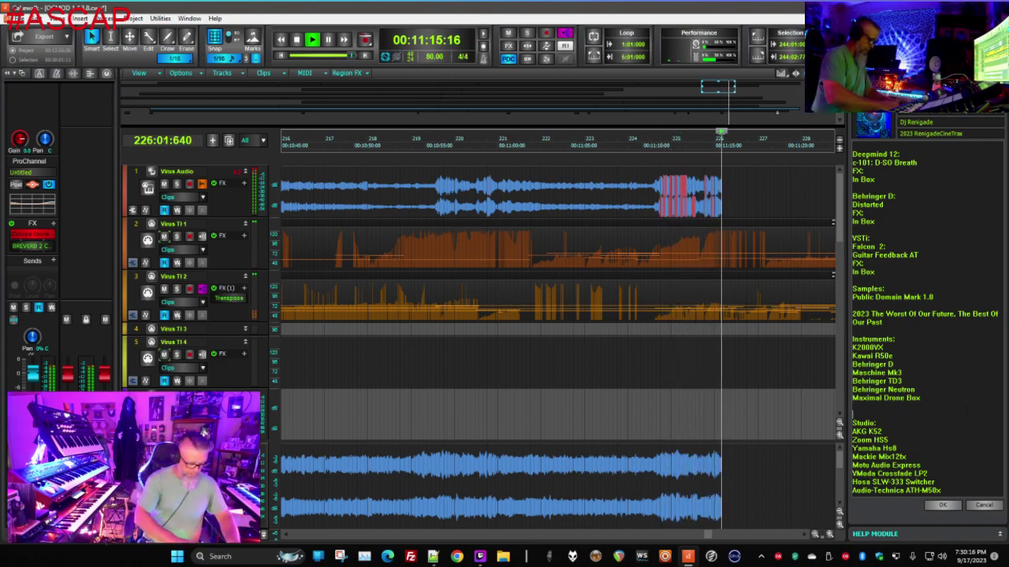
Add a "Controllers:" section with s88mk1 and Akai MPD218 above the Studio list in the notes
text(Cont)
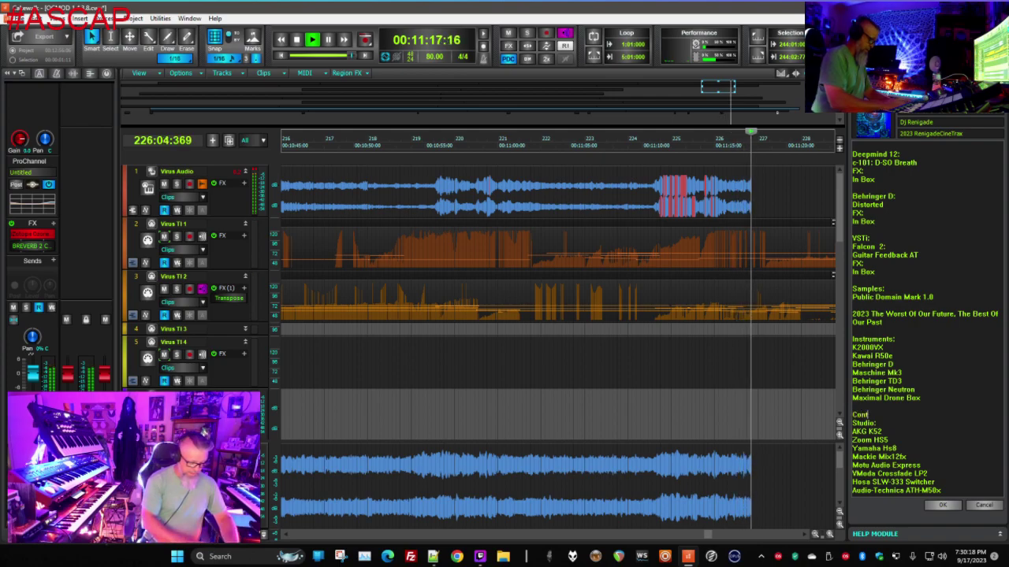
text(rollers:)
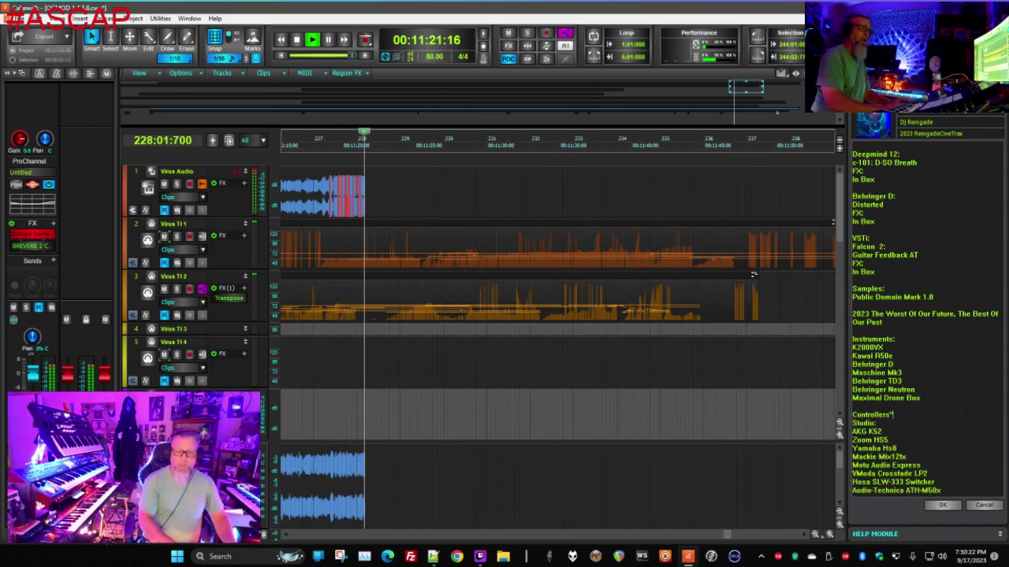
key(Return)
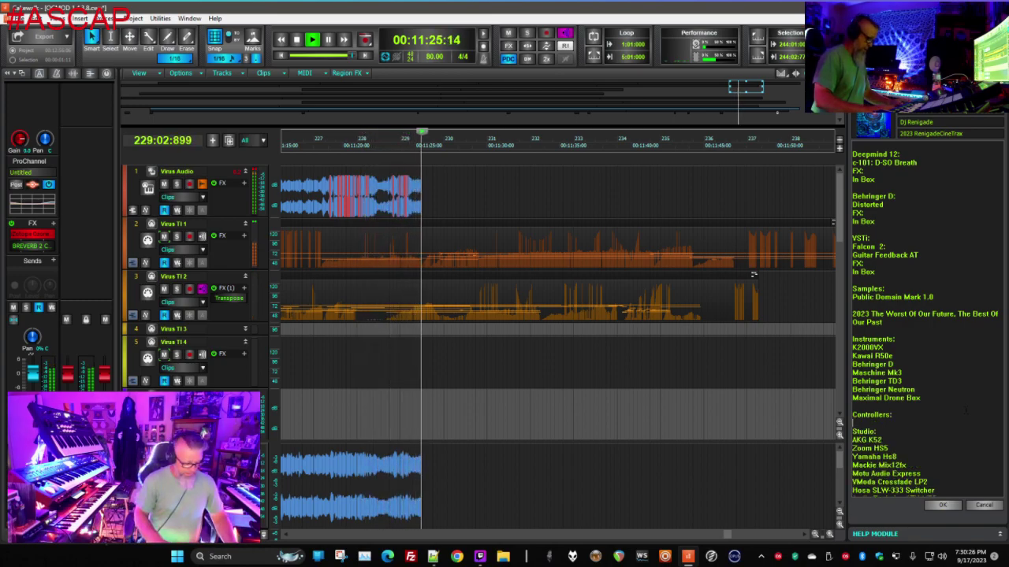
text(s88mkI)
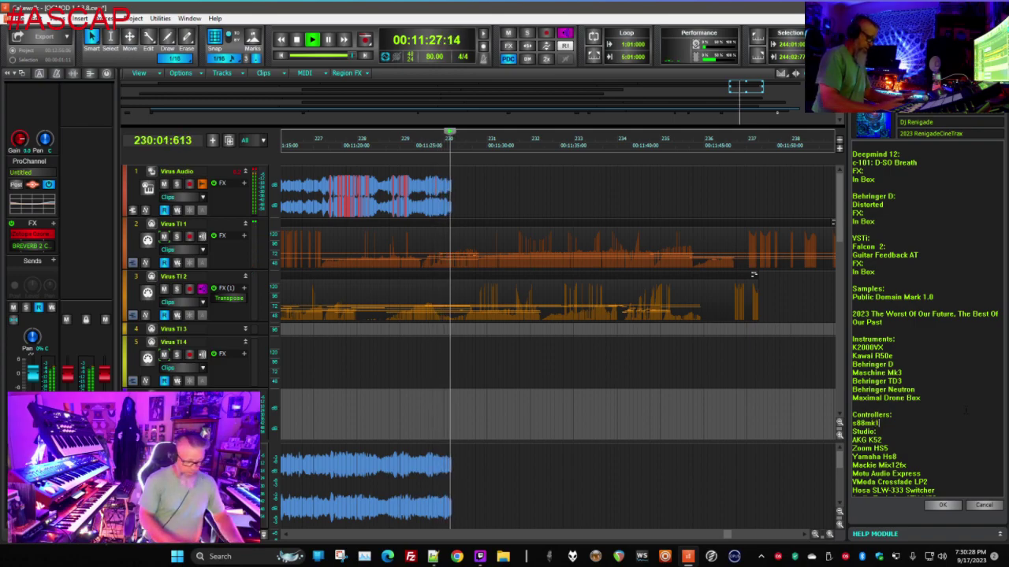
key(Return)
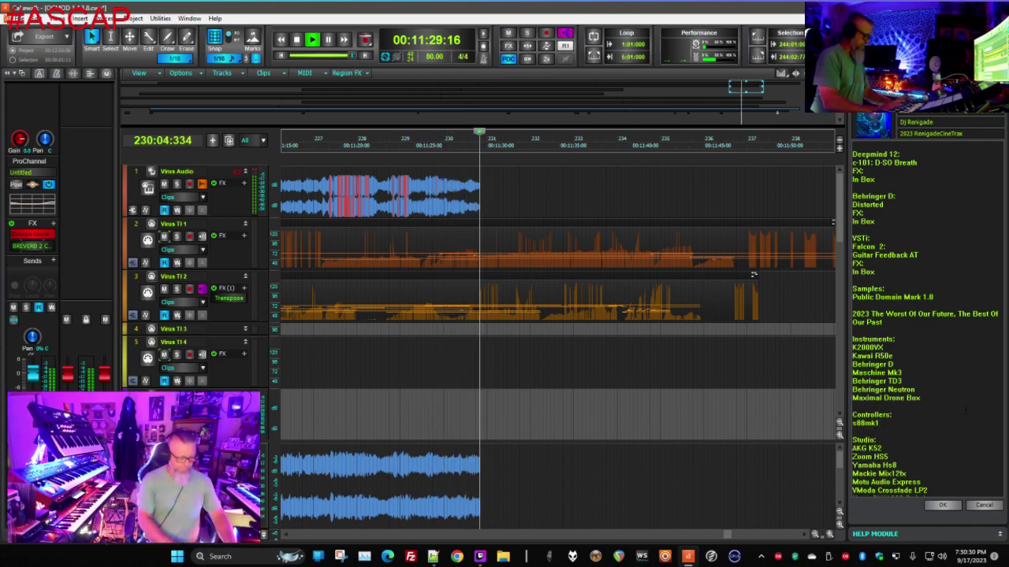
text(Akai)
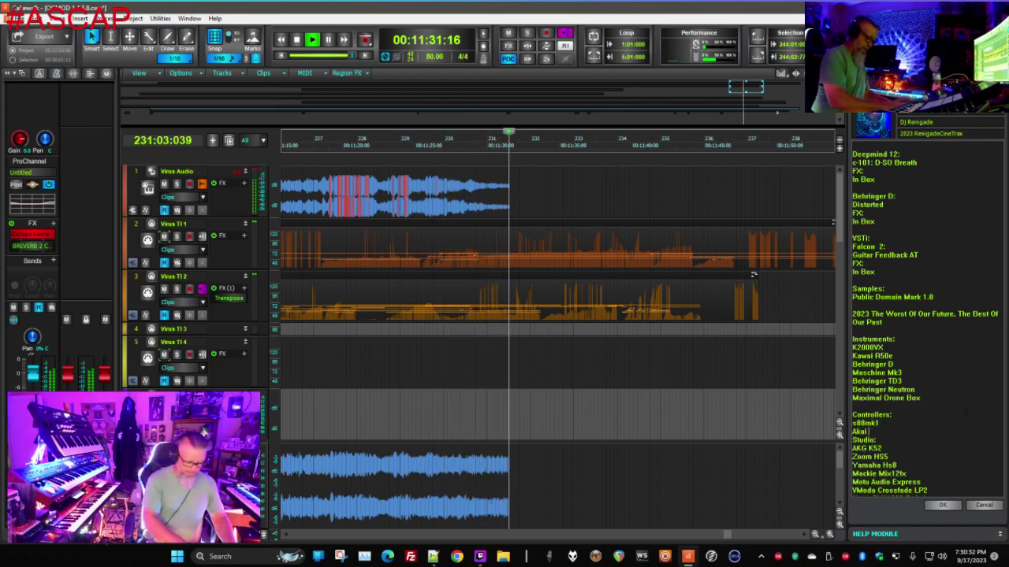
text( MPD)
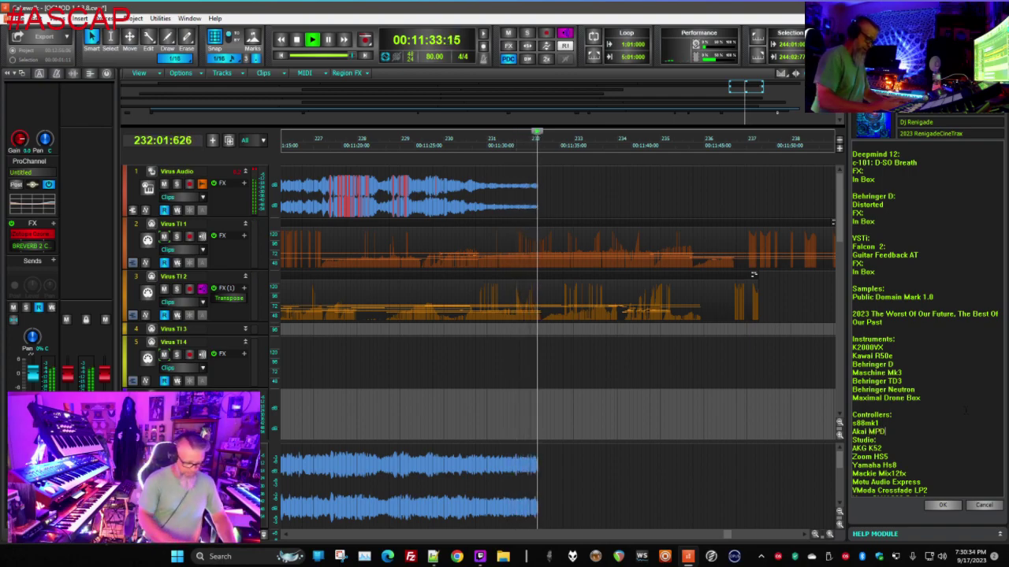
text(218)
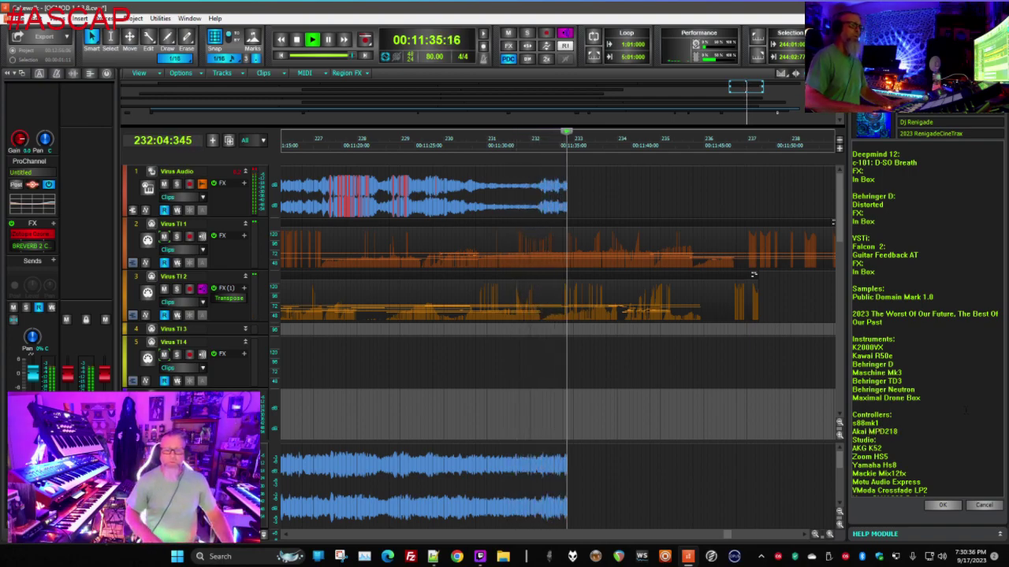
key(Return)
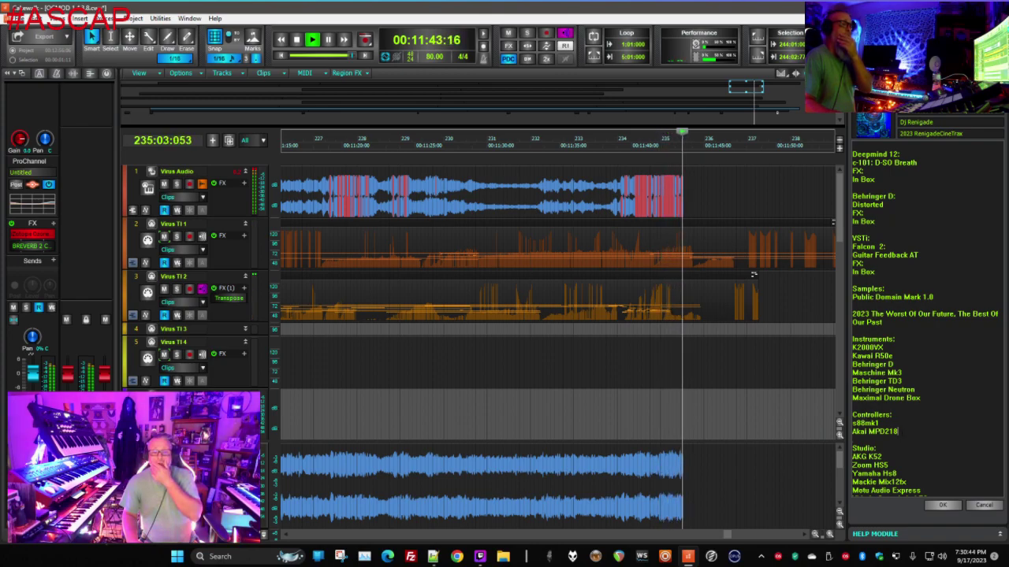
Move the Controllers section with s88mk1 and Akai MPD218 above the Instruments list, keeping blank lines between the sections
key(shift+Up)
key(shift+Up)
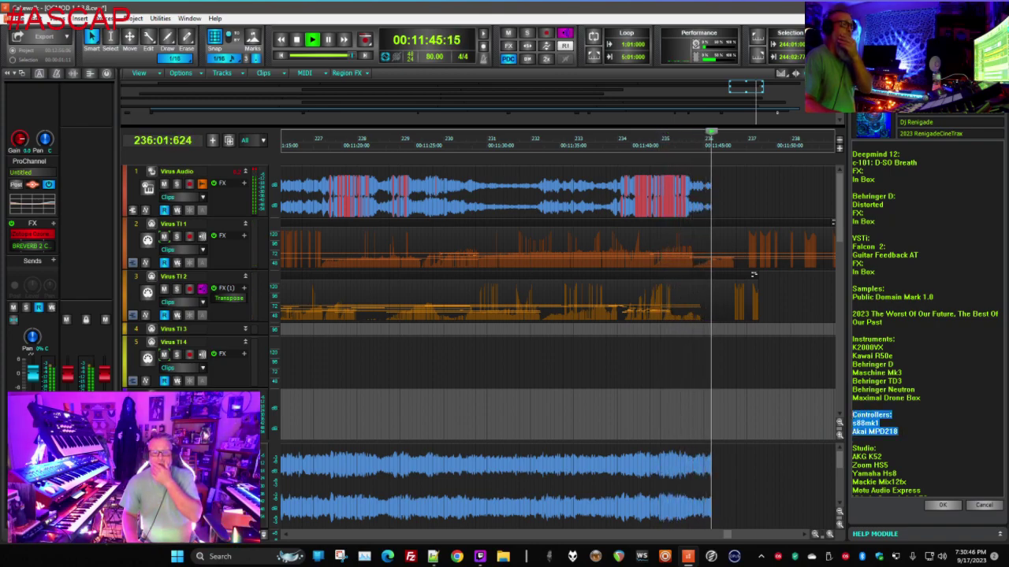
key(BackSpace)
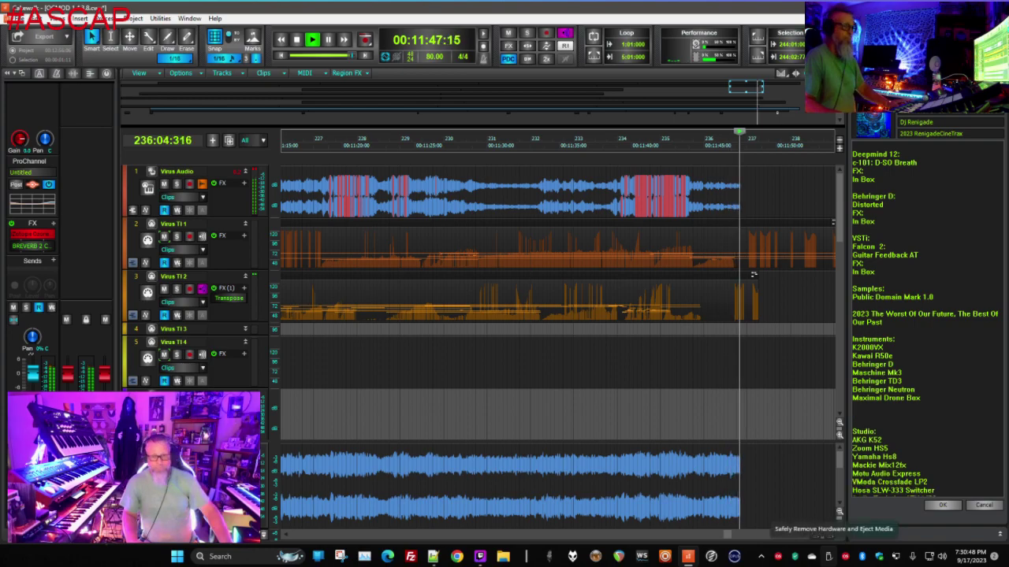
key(Delete)
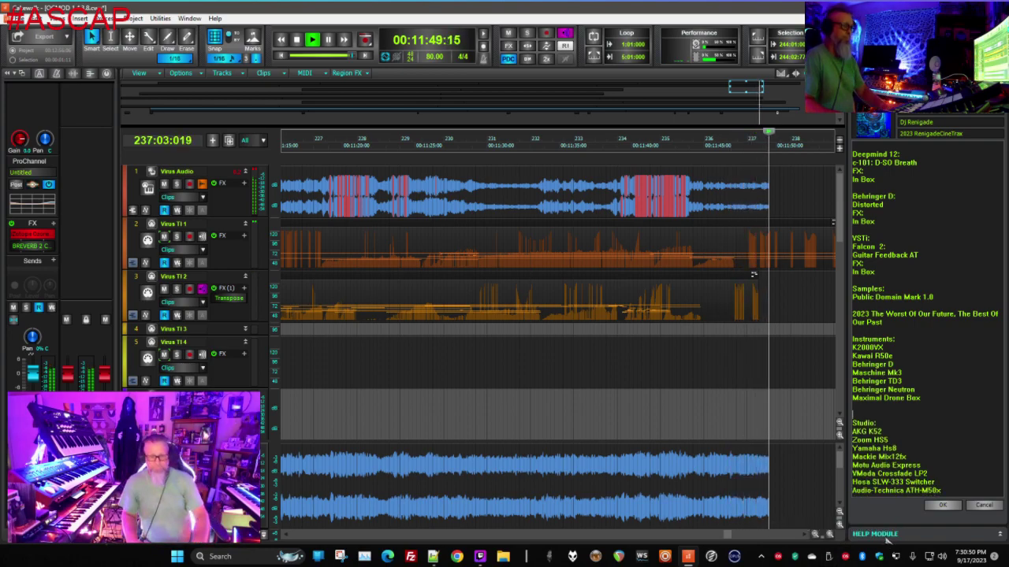
key(Delete)
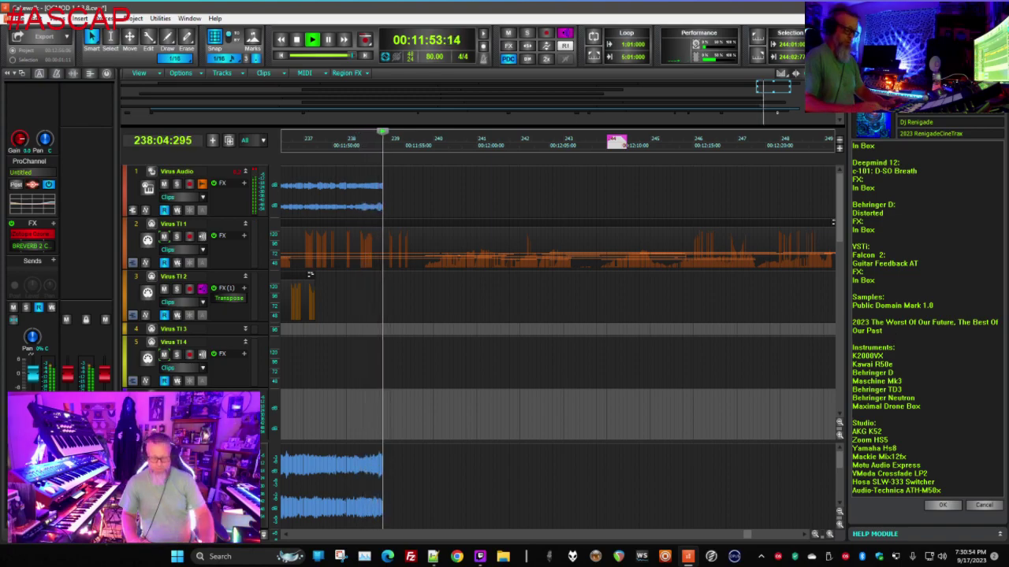
key(Return)
key(Return)
text(Controllers:)
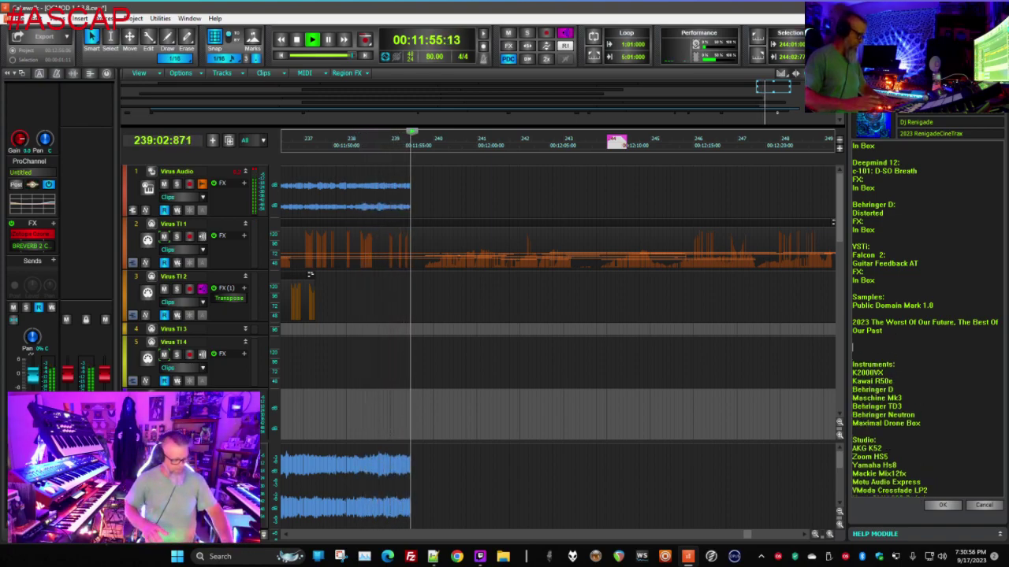
key(Return)
text(s88mk1)
key(Return)
text(Akai MPD218)
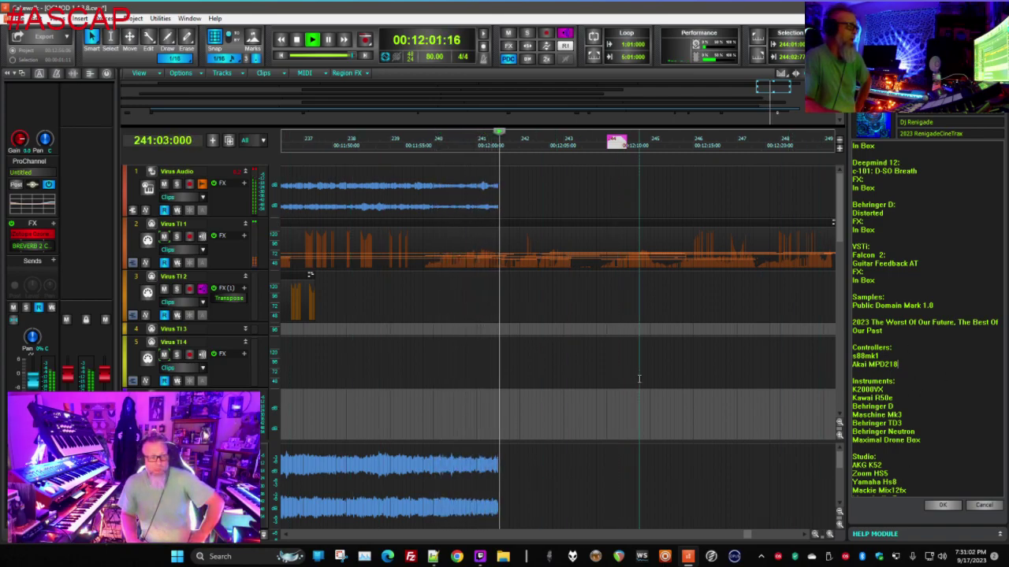
Look over the tracks down to the VMV1 vocal sample track and back up to Deepmind Audio during playback
scroll(640, 378, down, 5)
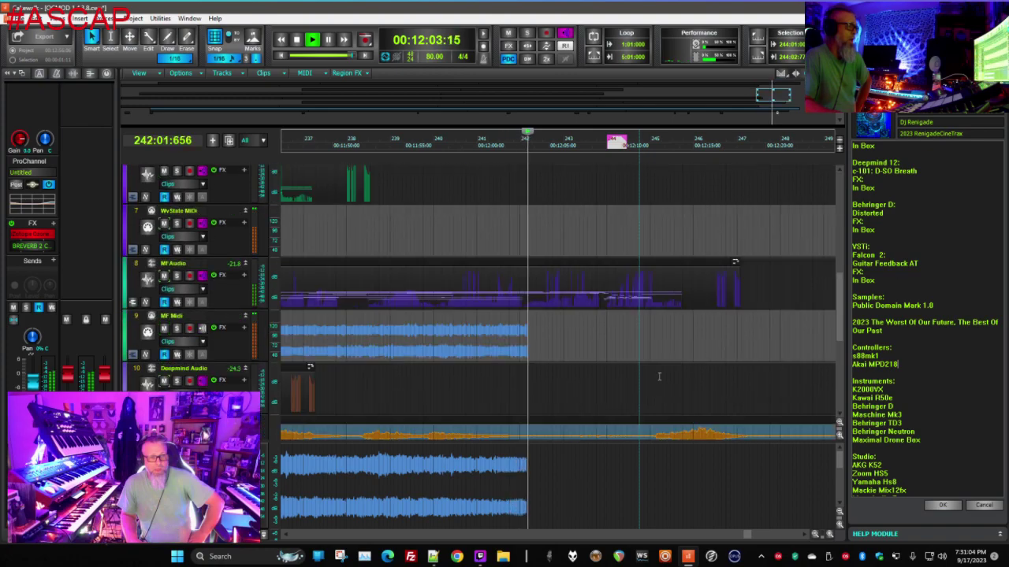
scroll(659, 377, down, 5)
scroll(676, 382, down, 3)
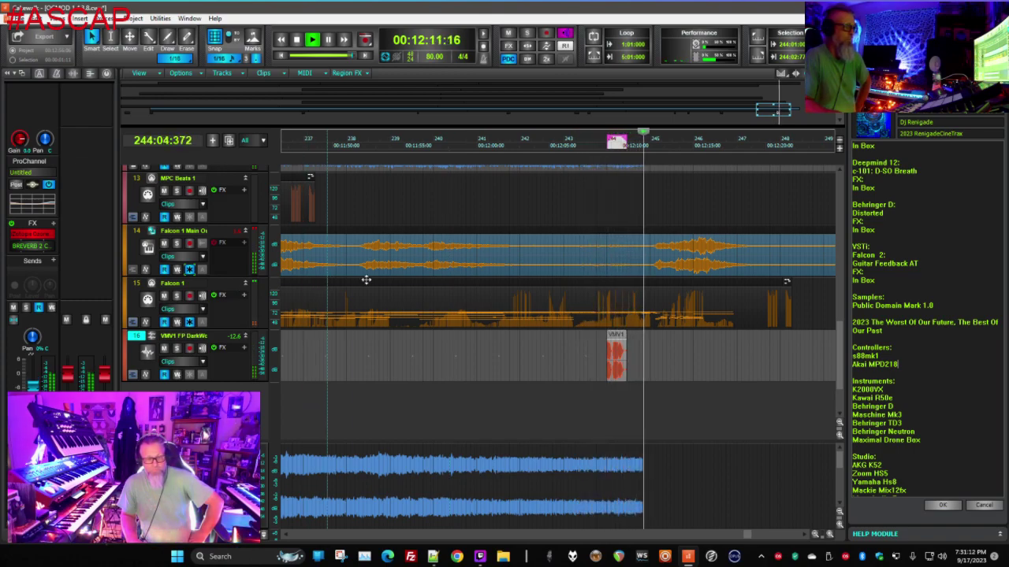
scroll(428, 278, down, 2)
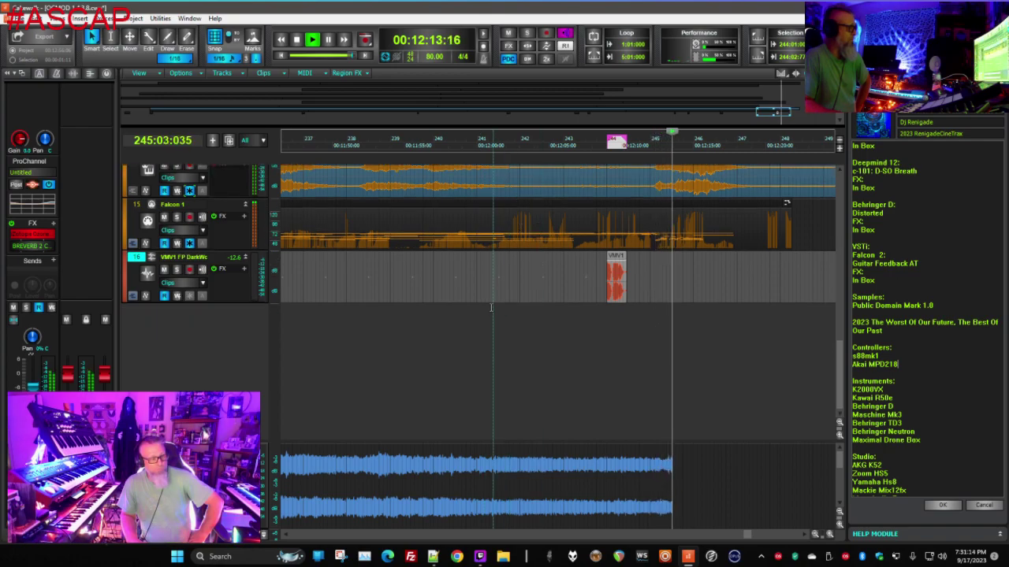
scroll(496, 323, up, 6)
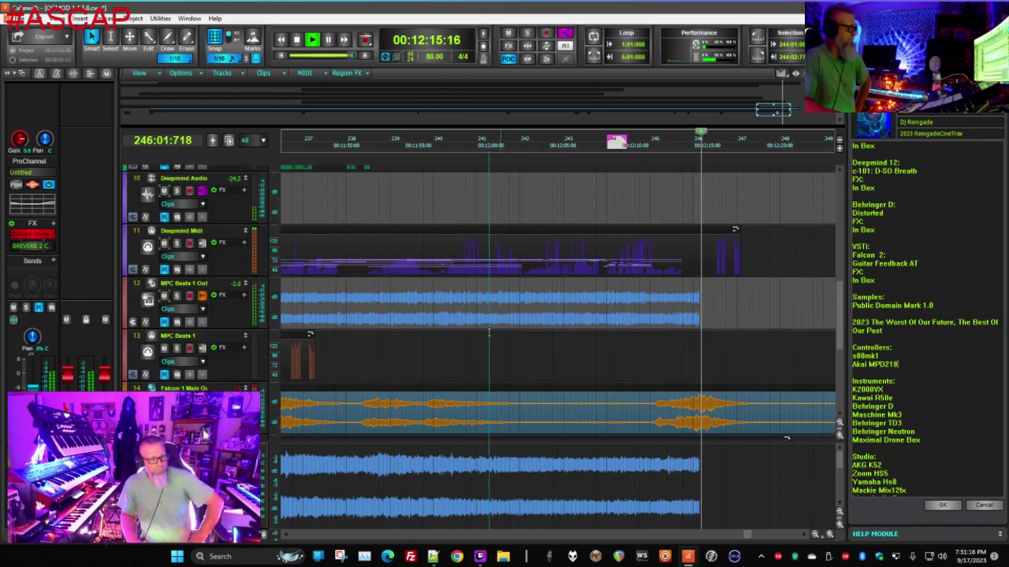
Look over the tracks from MFAudio down to the VMV1 vocal sample track and back up to Deepmind Audio during playback
scroll(487, 296, up, 2)
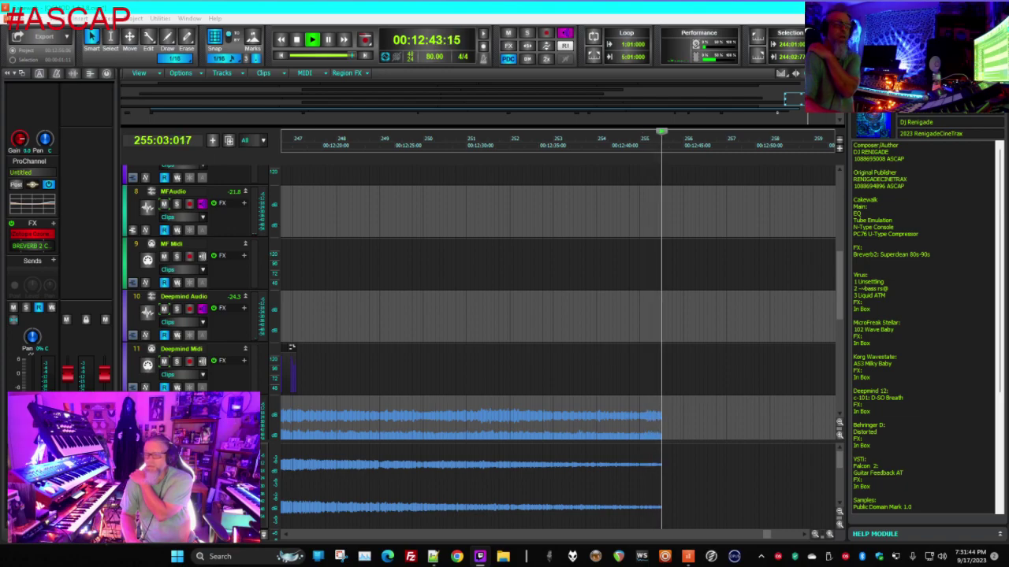
scroll(603, 343, down, 3)
scroll(603, 343, down, 4)
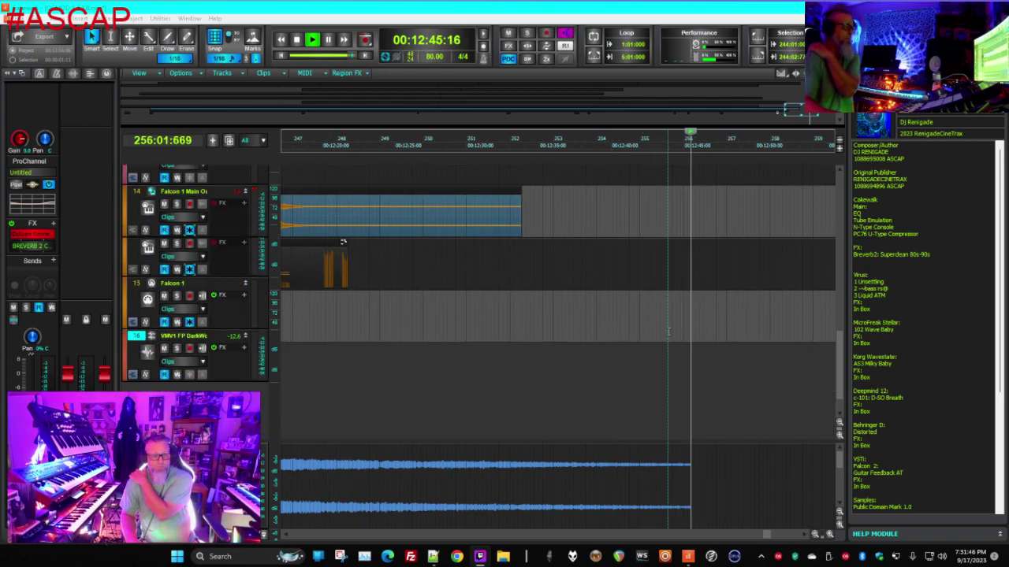
scroll(651, 343, up, 3)
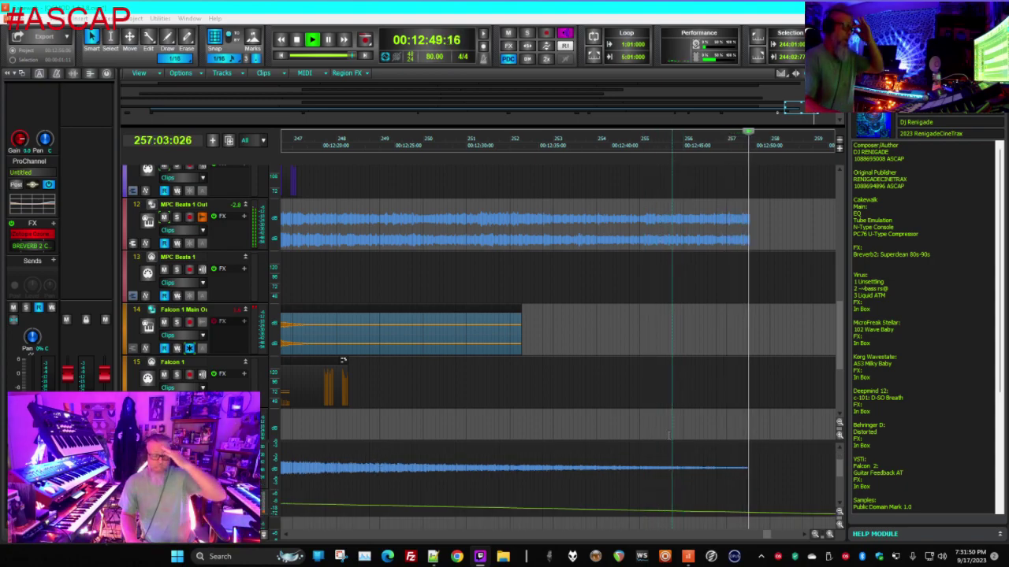
scroll(631, 371, up, 1)
scroll(599, 366, up, 1)
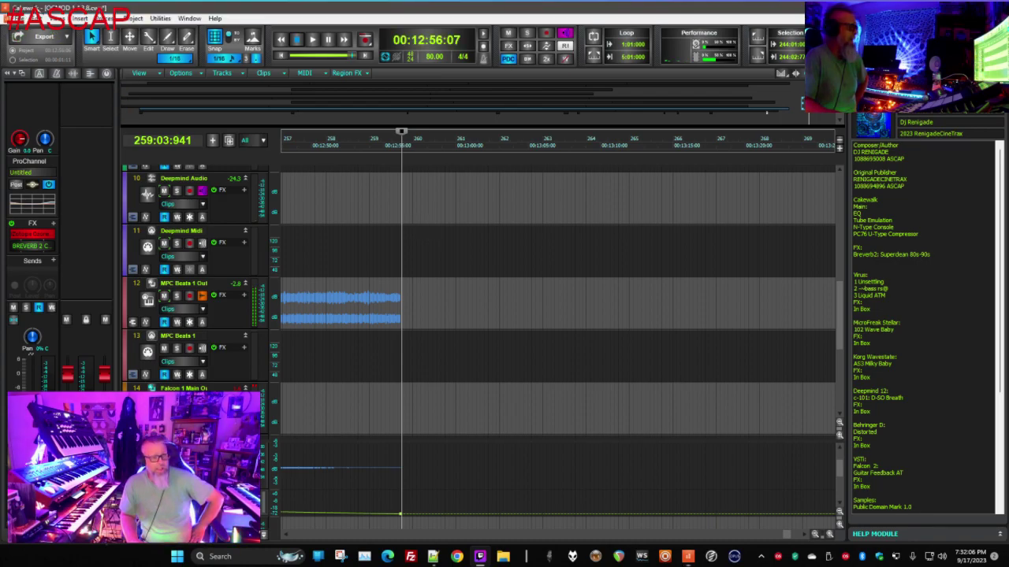
Open the Preferences, check the audio Playback and Recording settings, and apply the MIDI Playback and Recording settings
key(alt+e)
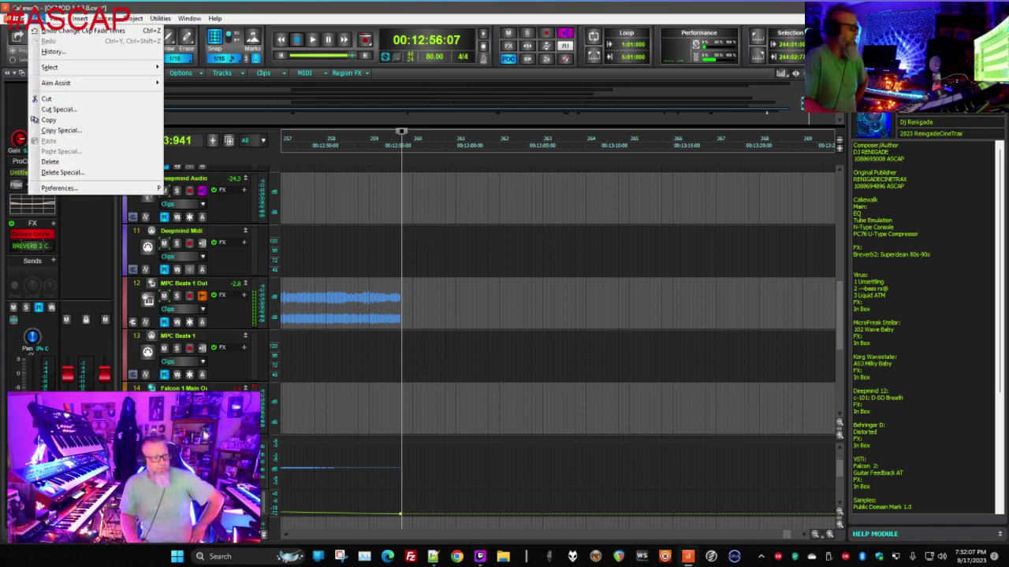
click(59, 188)
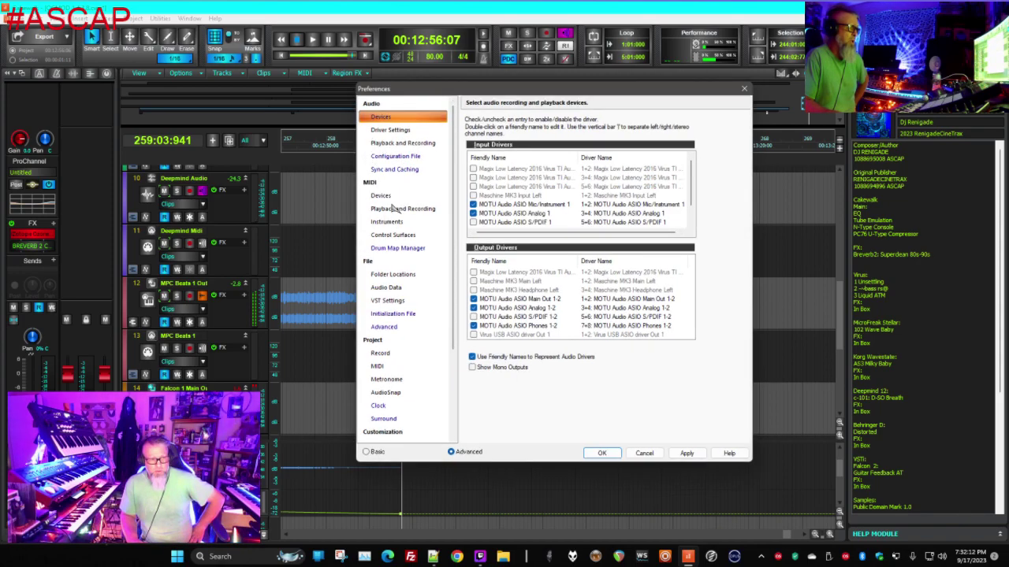
click(402, 144)
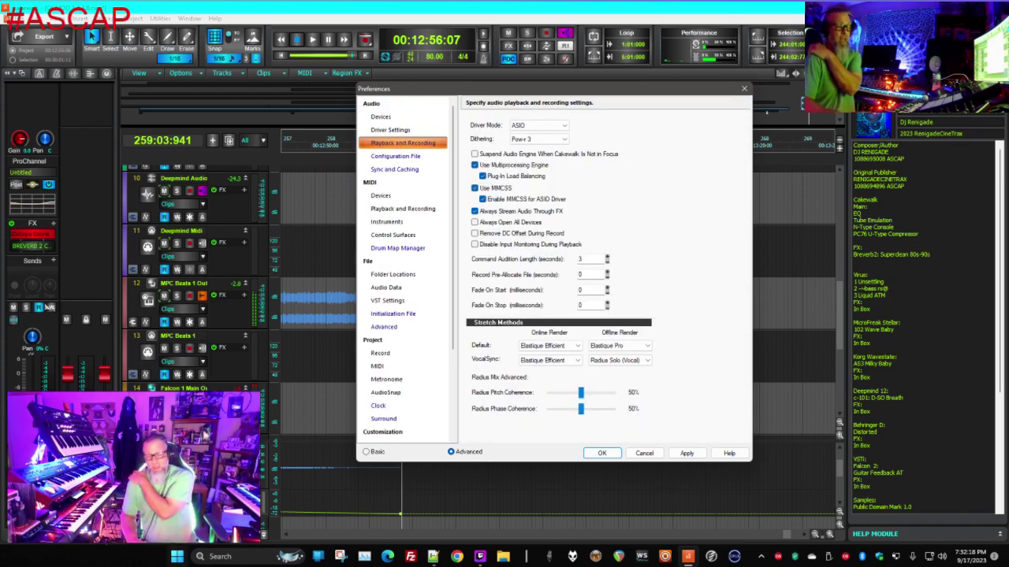
click(403, 210)
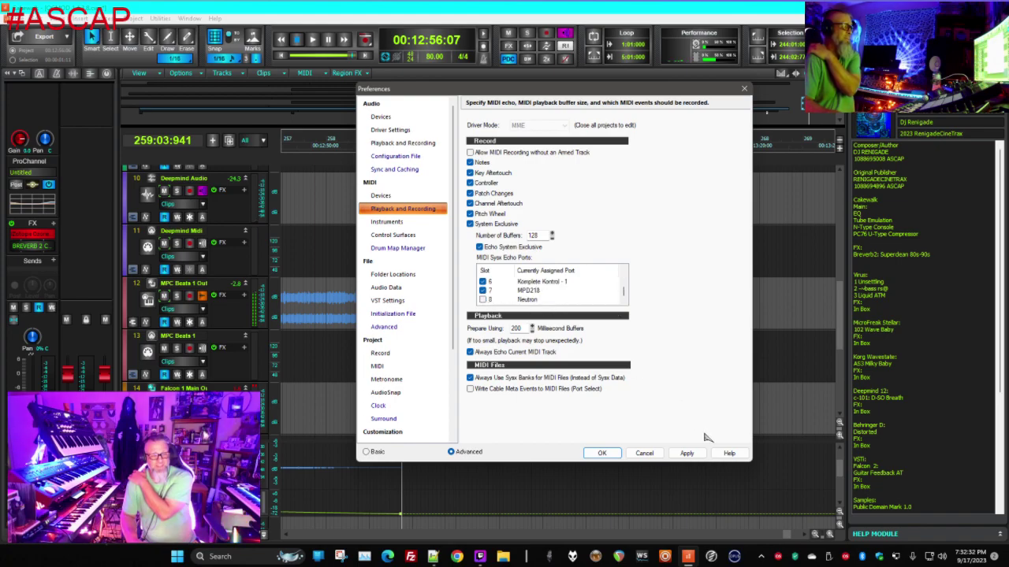
click(686, 455)
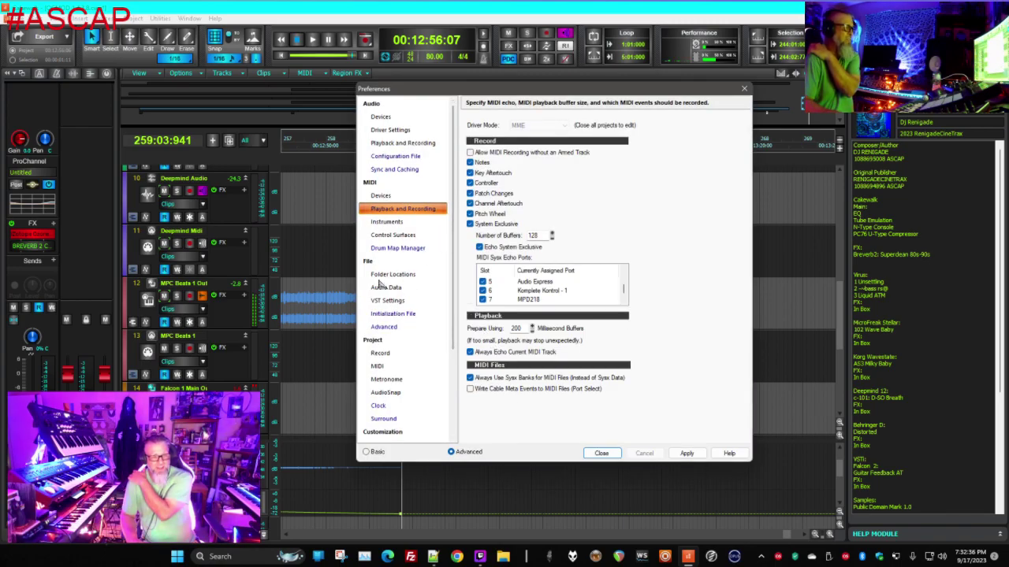
Examine the MIDI preferences for Instruments, Control Surfaces and the Drum Map Manager
click(393, 223)
click(393, 234)
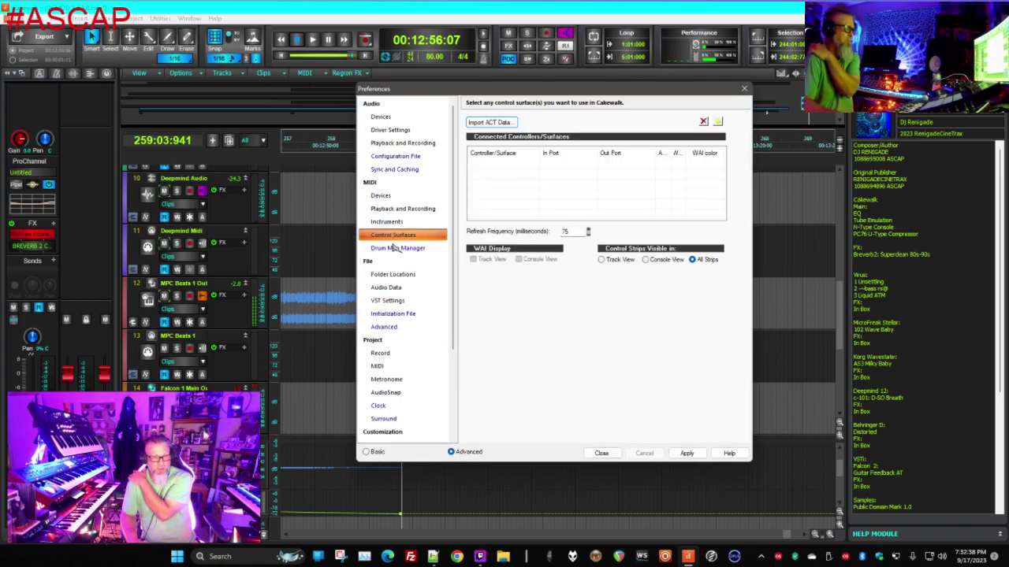
click(397, 248)
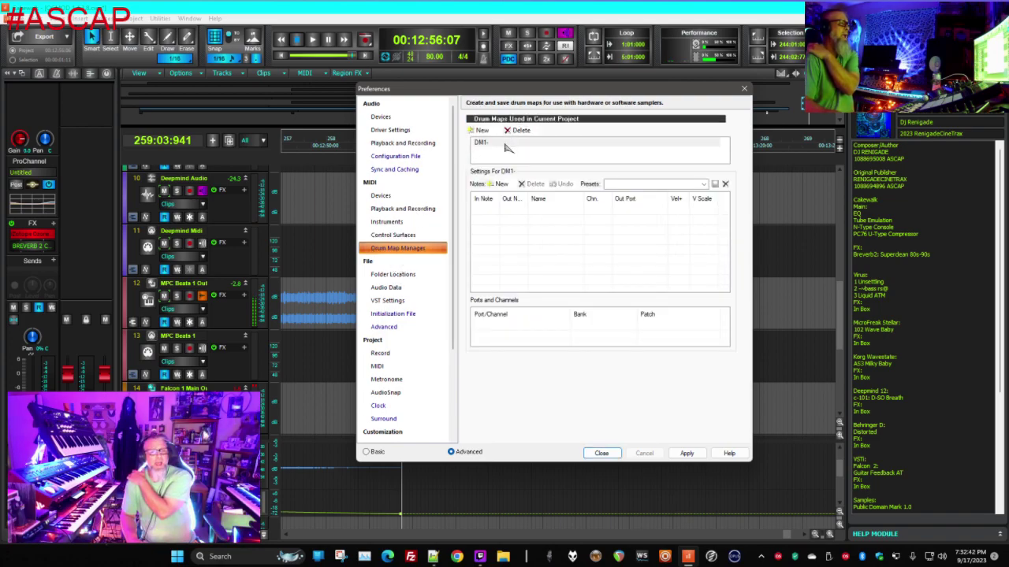
scroll(433, 281, down, 1)
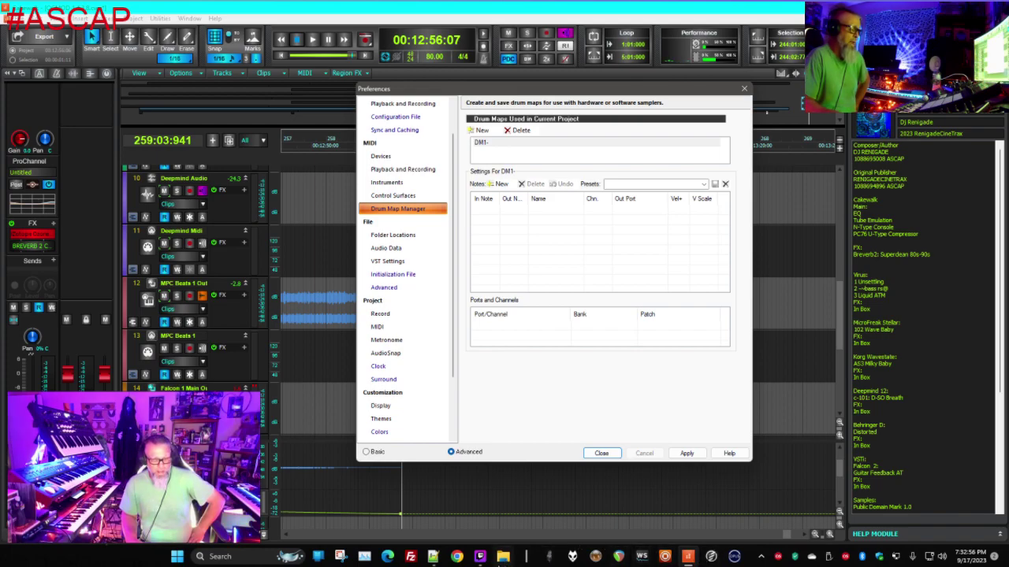
click(903, 446)
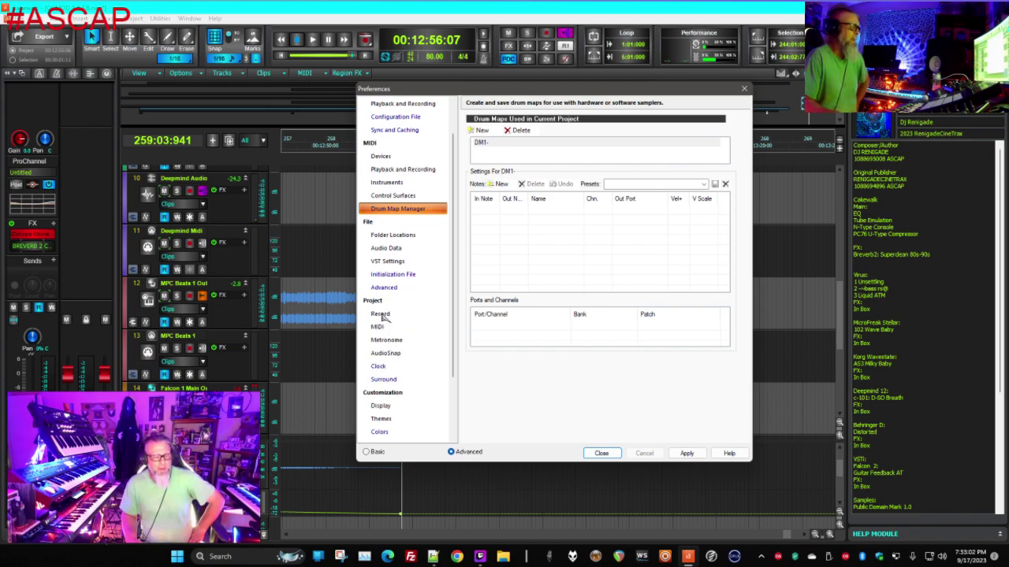
Examine the project preferences for Record, MIDI and Metronome, and go back over the recording settings
click(382, 314)
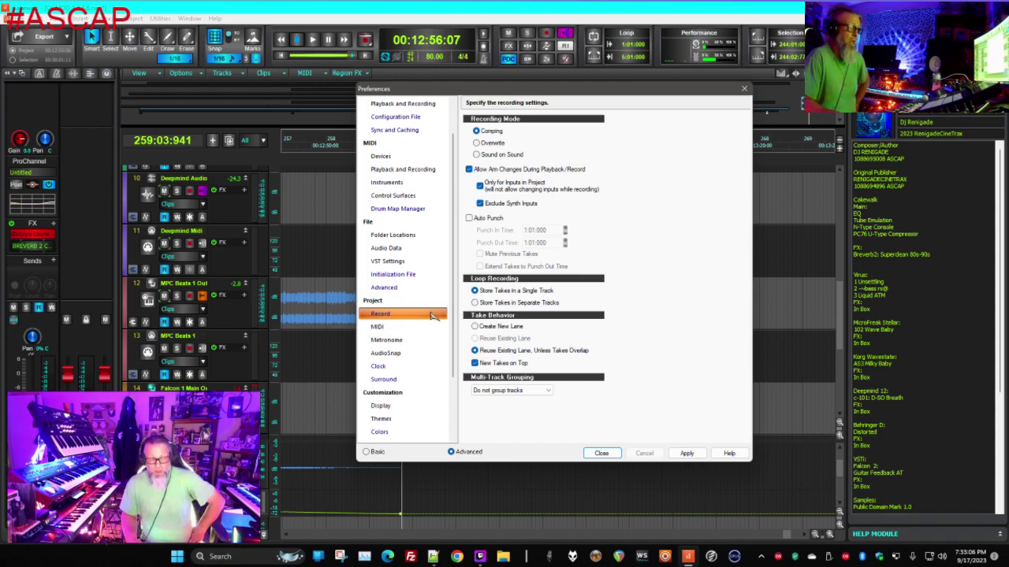
scroll(406, 327, down, 1)
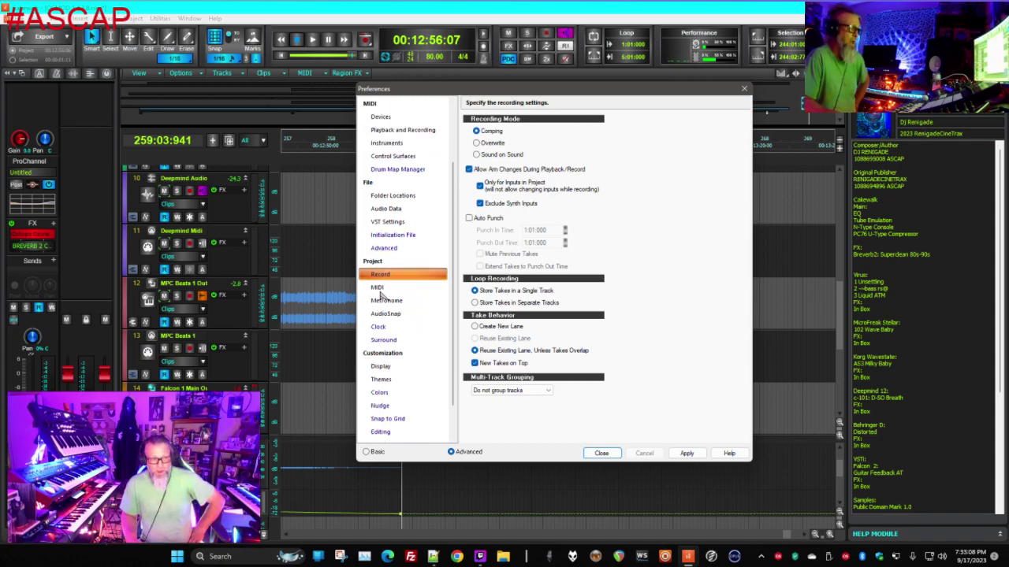
click(380, 289)
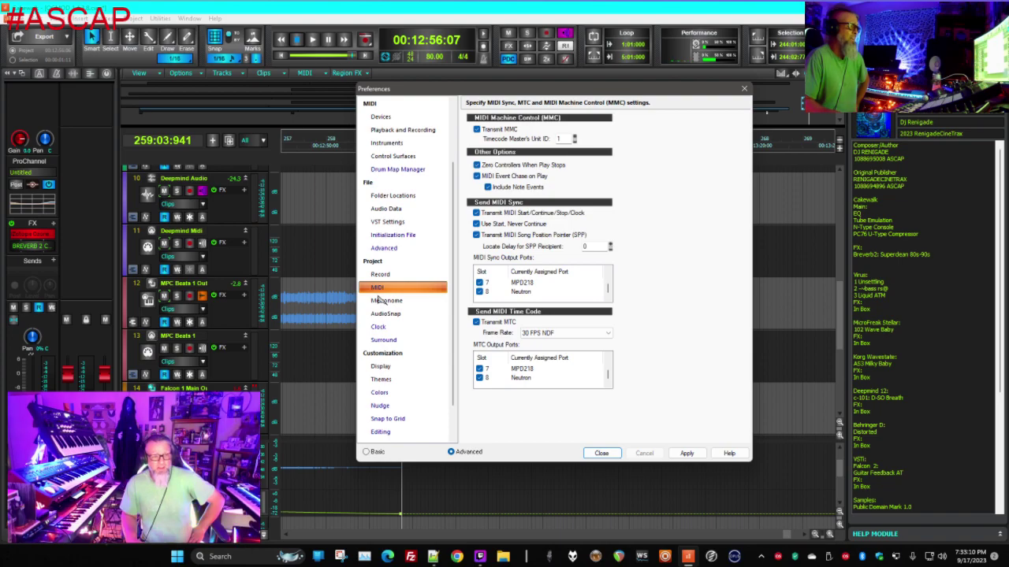
click(379, 305)
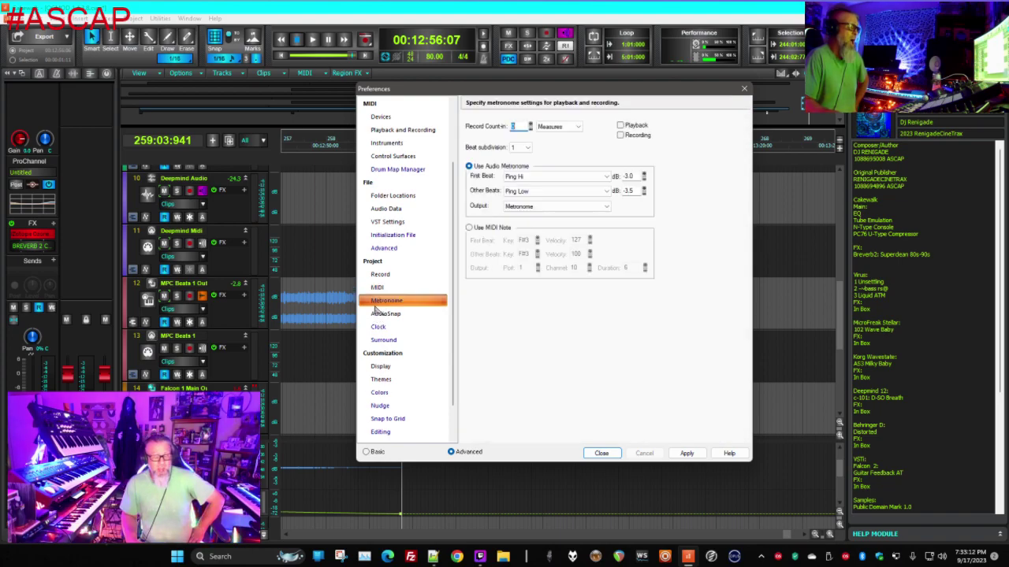
scroll(425, 268, up, 2)
scroll(421, 283, down, 3)
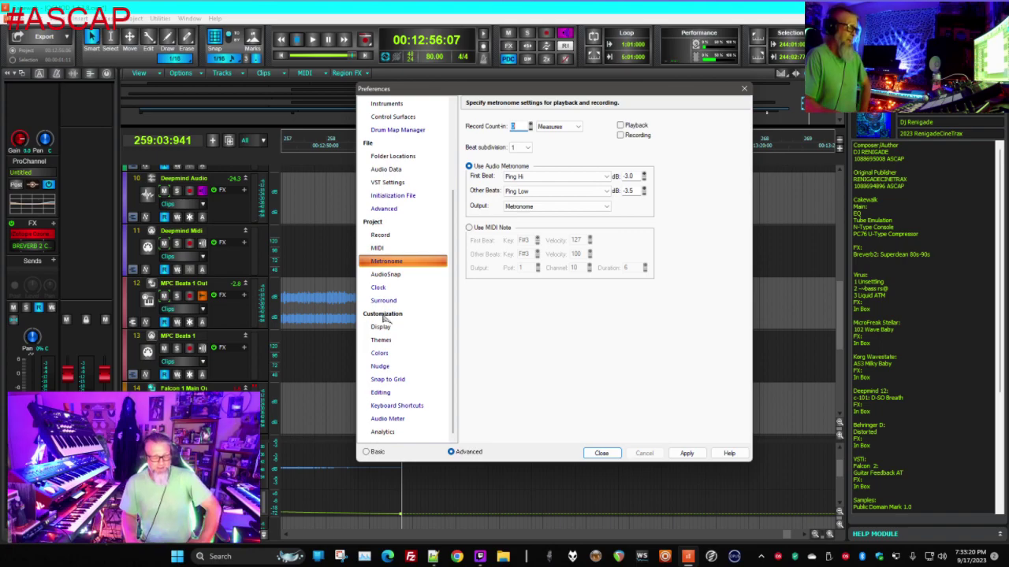
click(381, 236)
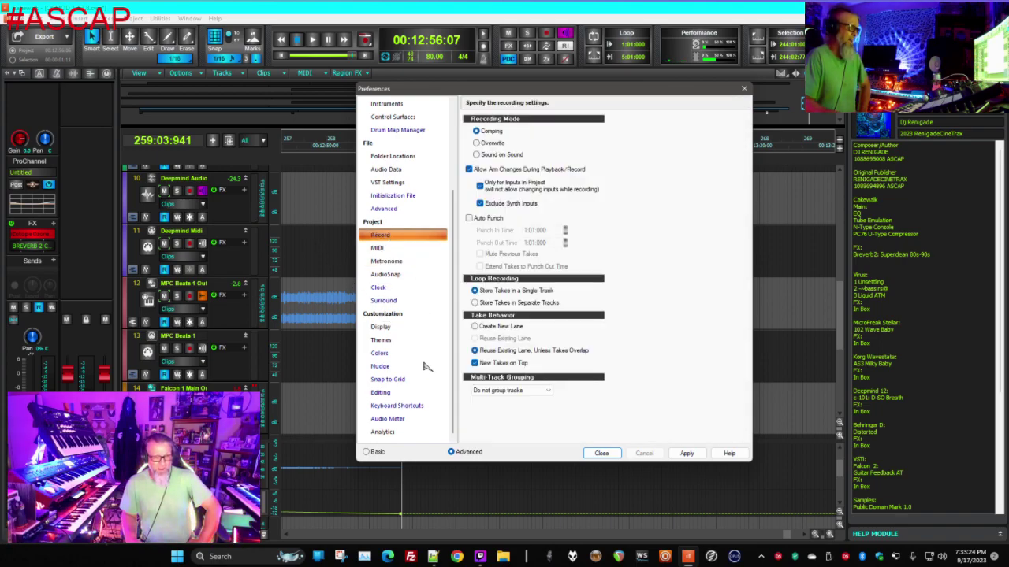
scroll(398, 339, up, 3)
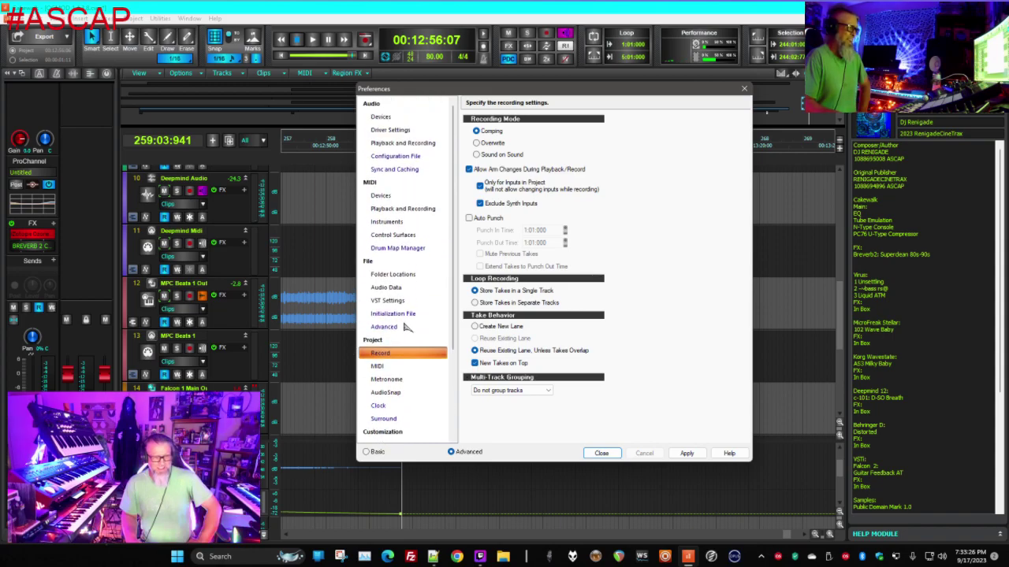
Review the default folder locations, the MIDI device and playback settings, and the audio playback, configuration file and sync and caching settings
click(403, 275)
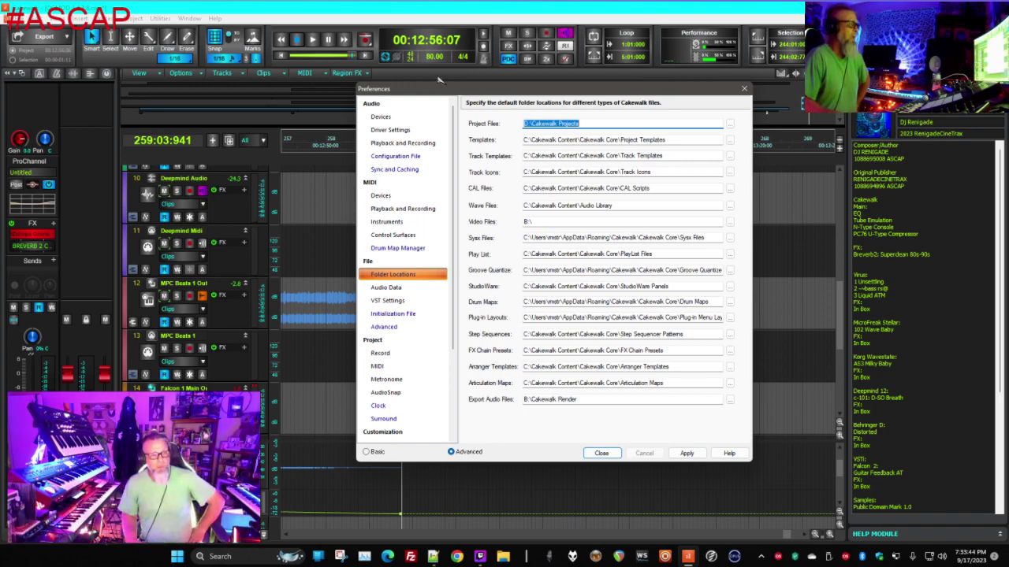
click(407, 208)
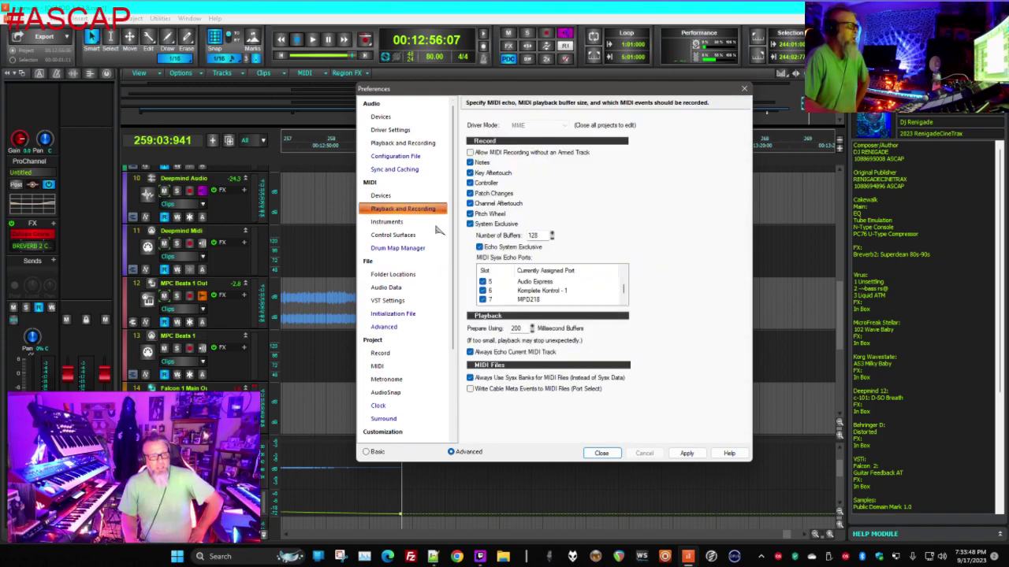
click(381, 197)
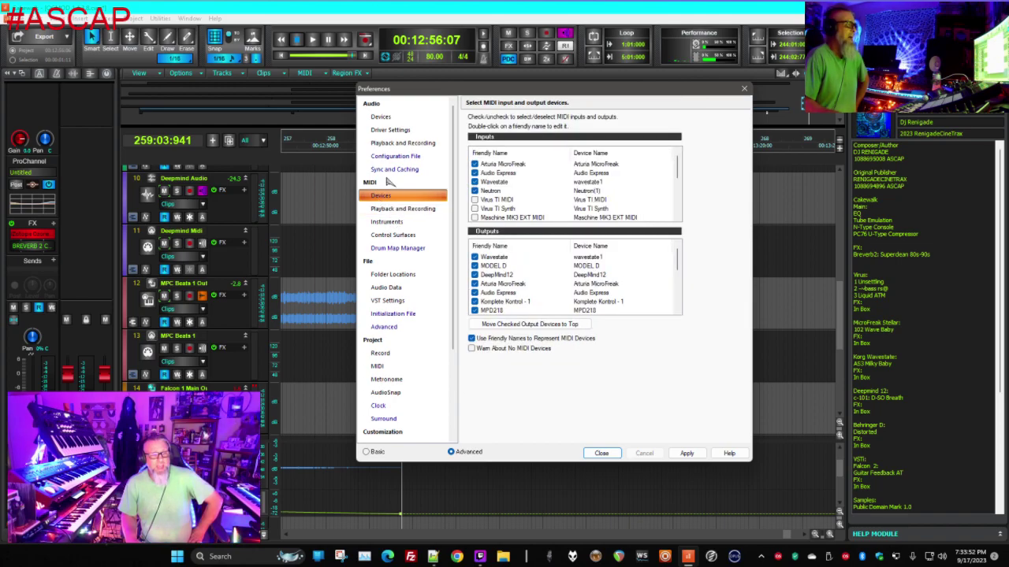
click(382, 144)
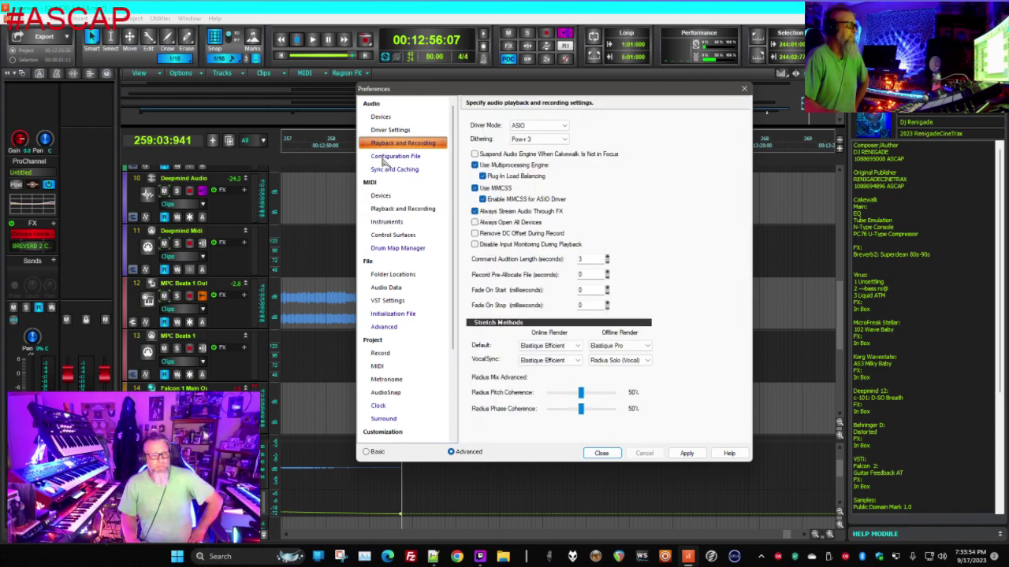
click(388, 156)
click(396, 170)
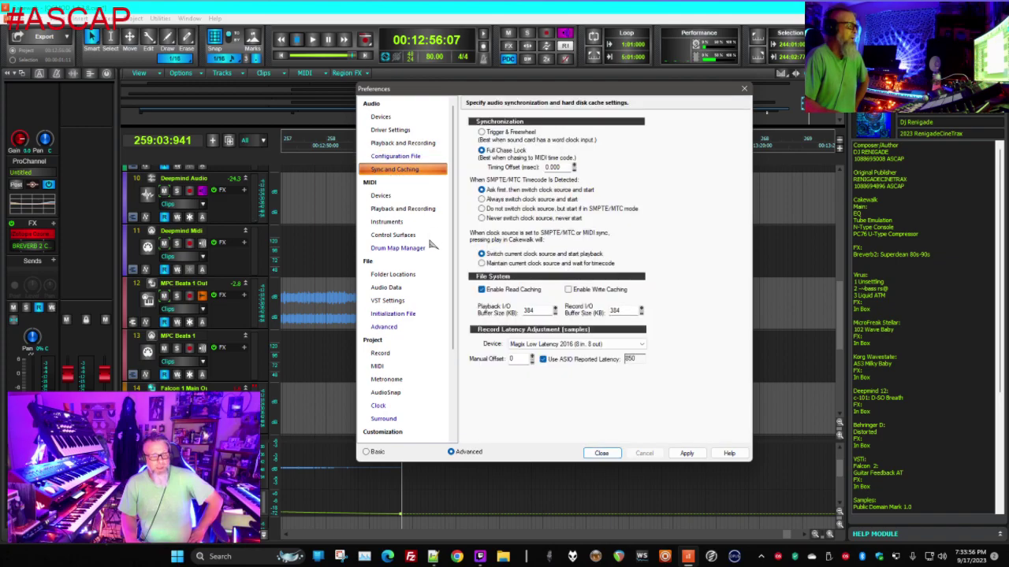
scroll(433, 246, down, 3)
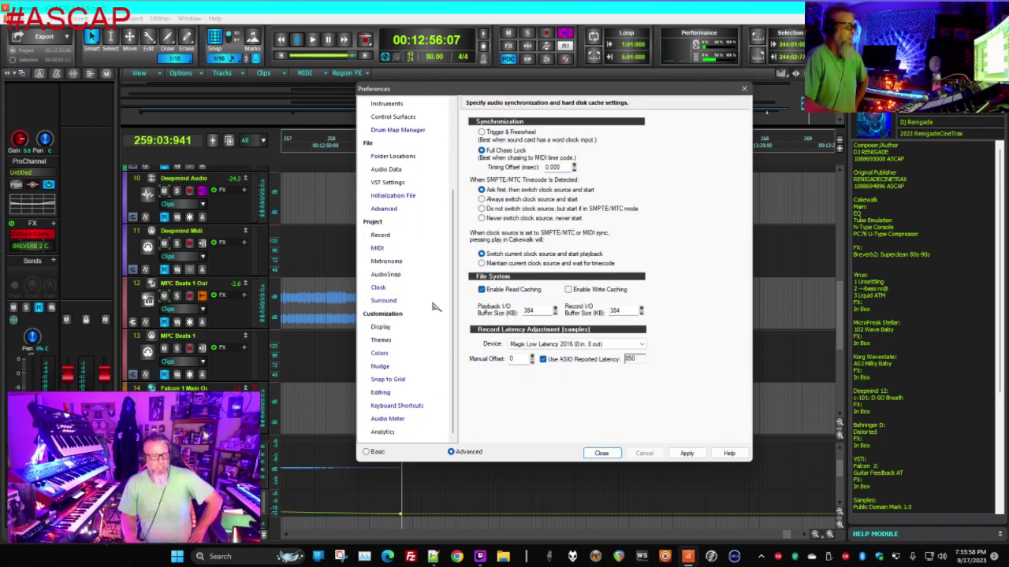
Check the project recording settings and the file preferences for Initialization File, Audio Data and Folder Locations
click(380, 236)
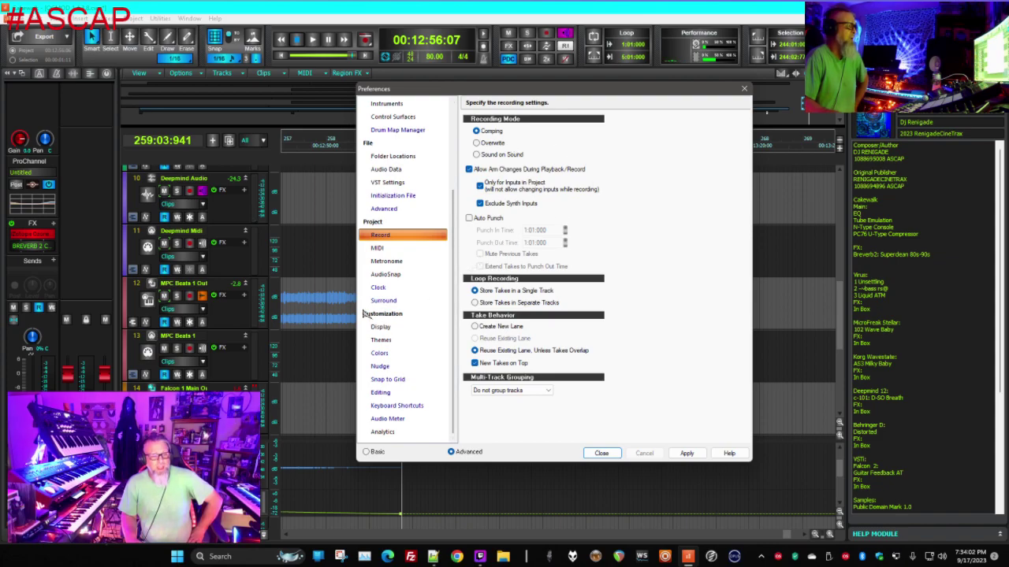
click(374, 209)
click(376, 230)
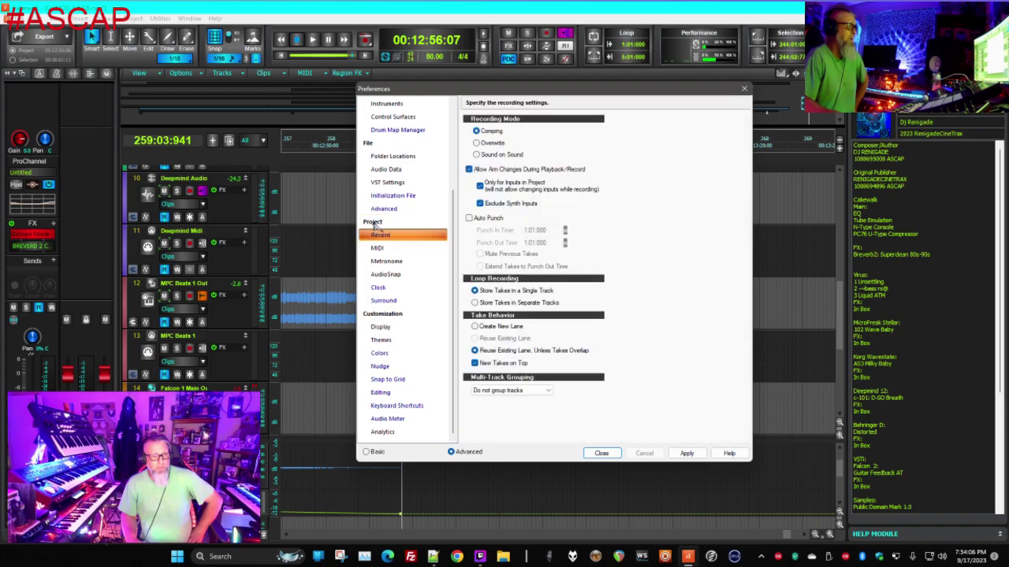
click(384, 197)
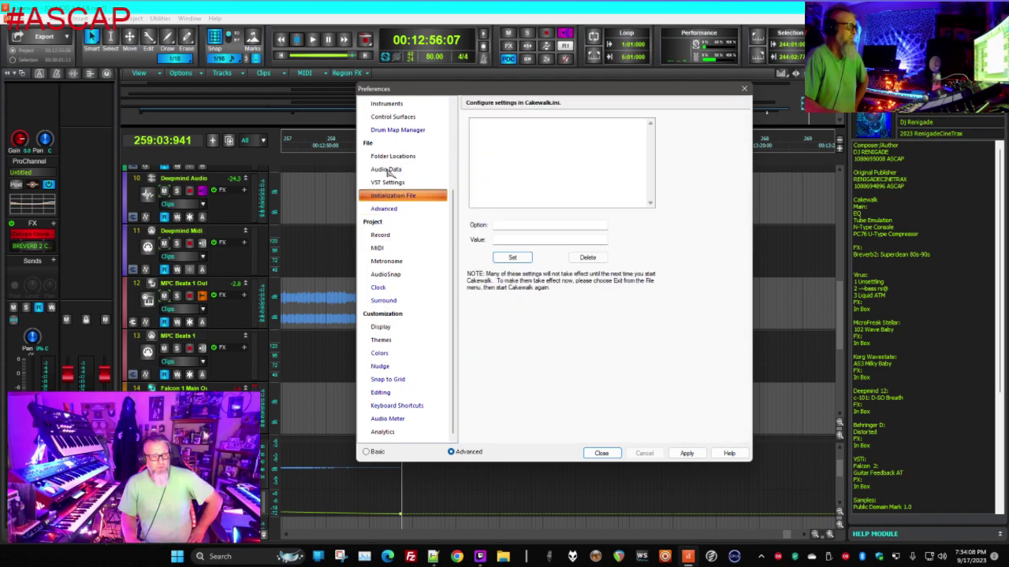
click(386, 170)
click(394, 157)
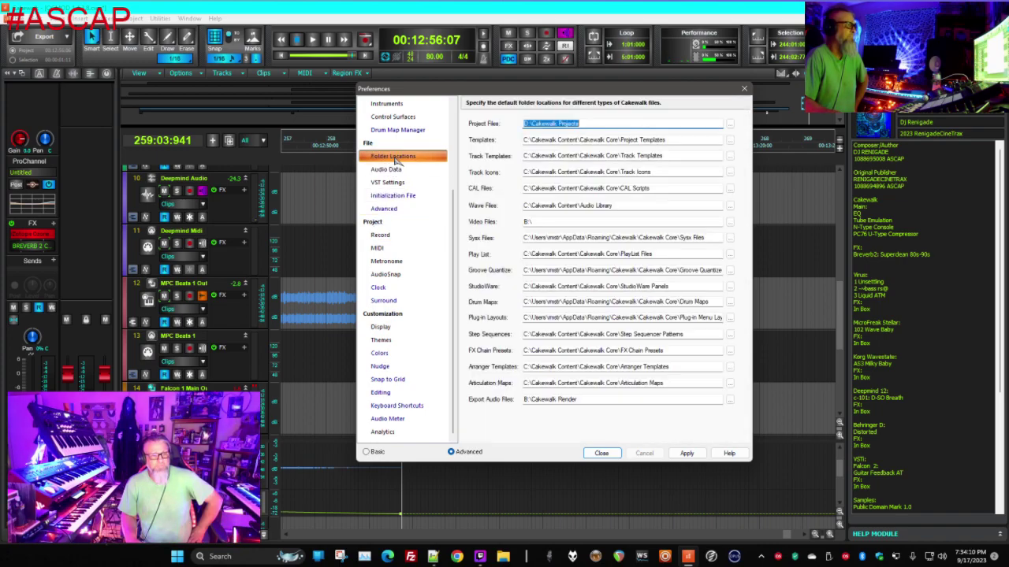
Review the project preferences for Surround, AudioSnap, Metronome, MIDI and Record
click(393, 304)
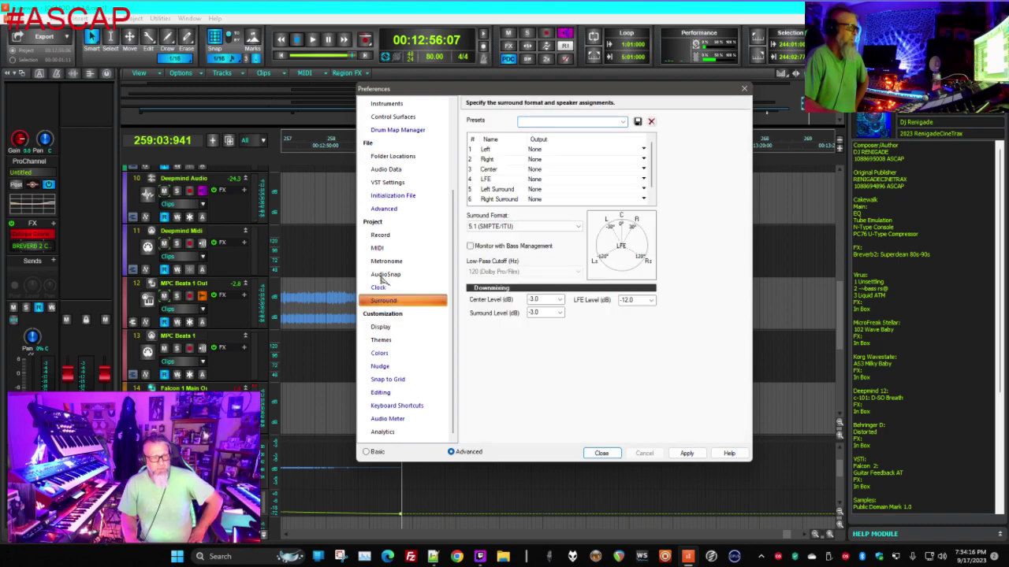
click(384, 275)
click(398, 263)
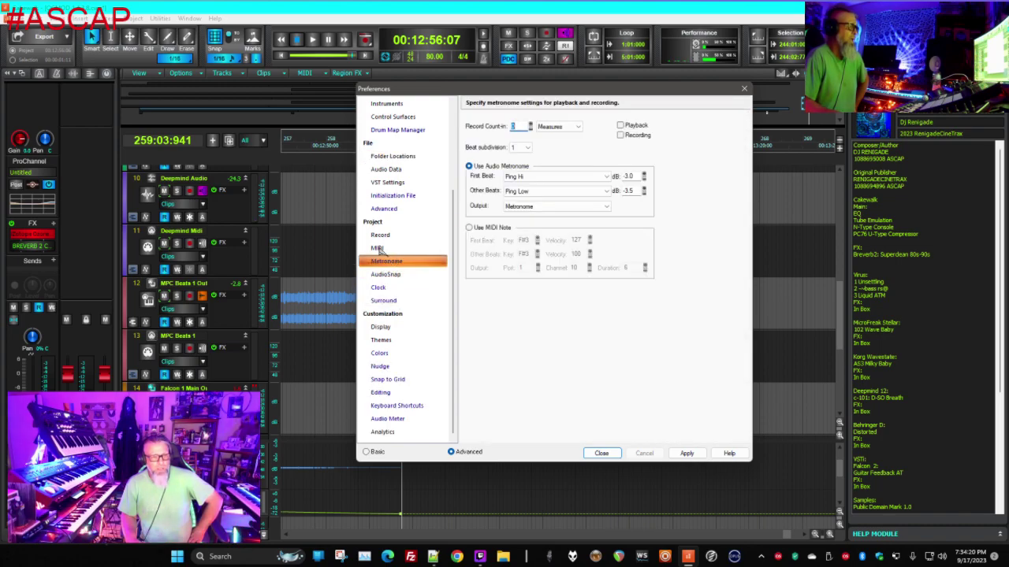
click(379, 248)
click(380, 235)
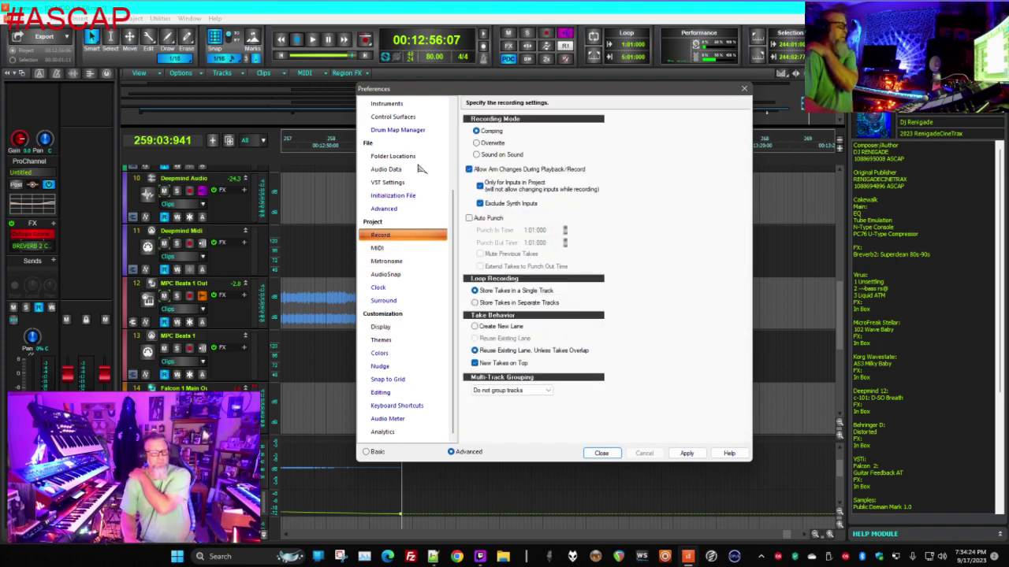
Look over the audio preferences for Playback and Recording, Configuration File, and Sync and Caching
scroll(396, 222, up, 3)
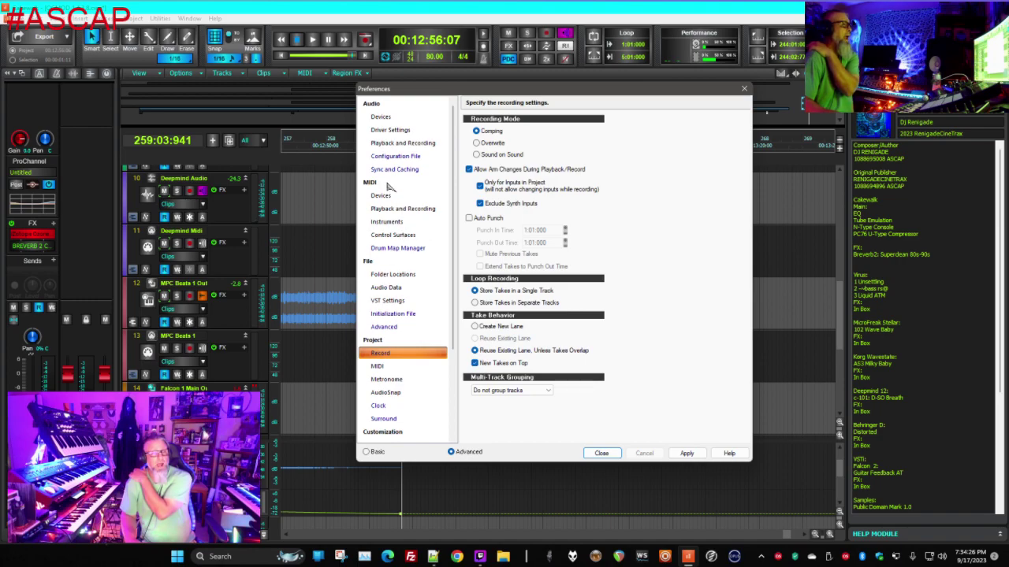
click(398, 145)
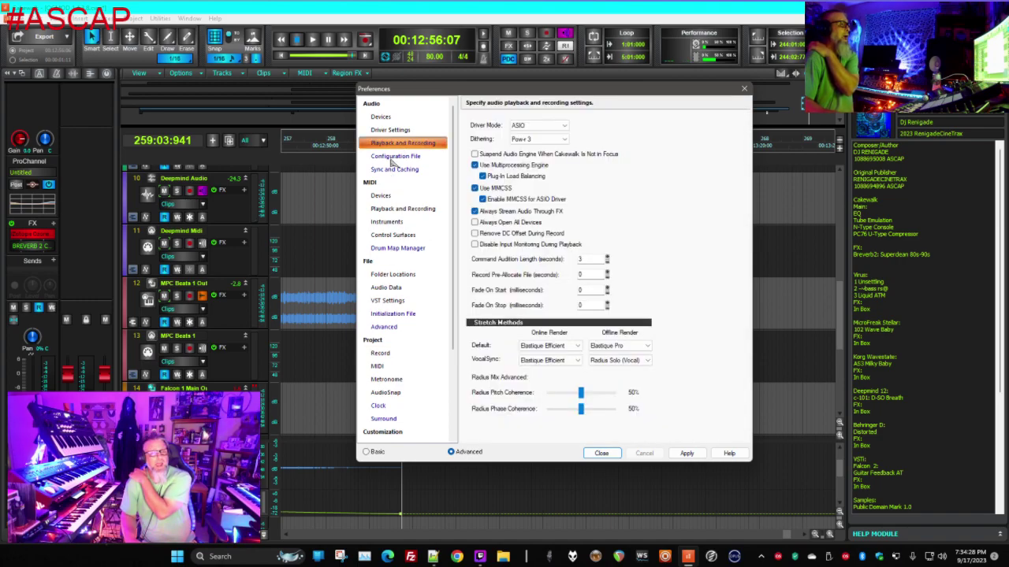
click(393, 158)
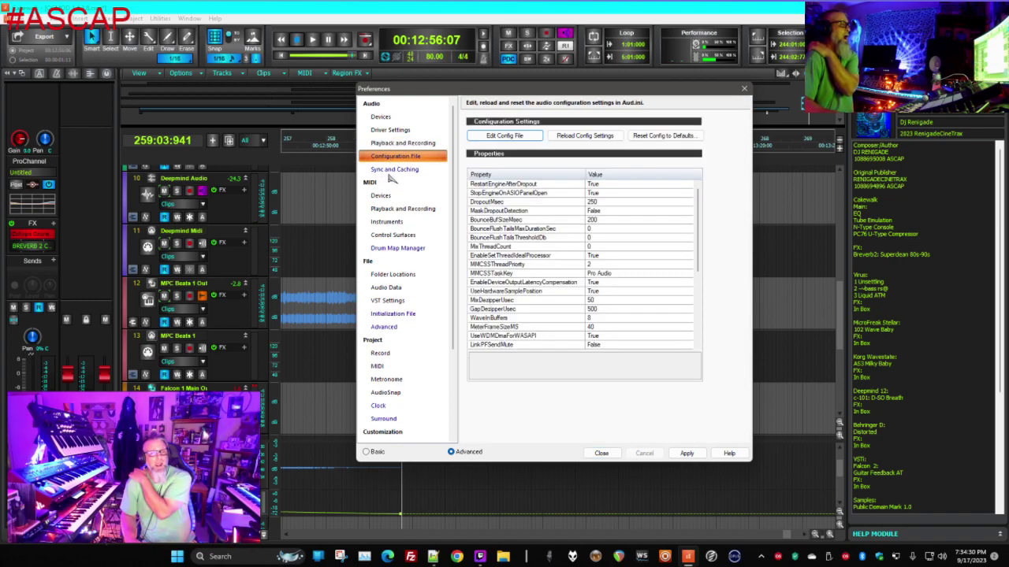
click(390, 170)
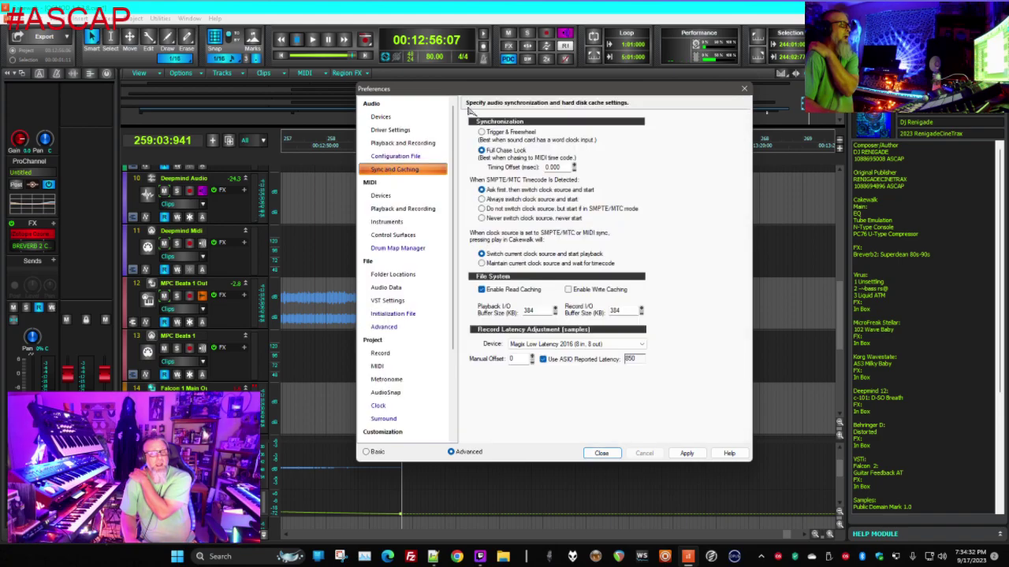
Inspect the MIDI preferences from Devices through Control Surfaces, and look at the ACT data import dialog without importing anything
click(383, 196)
click(392, 210)
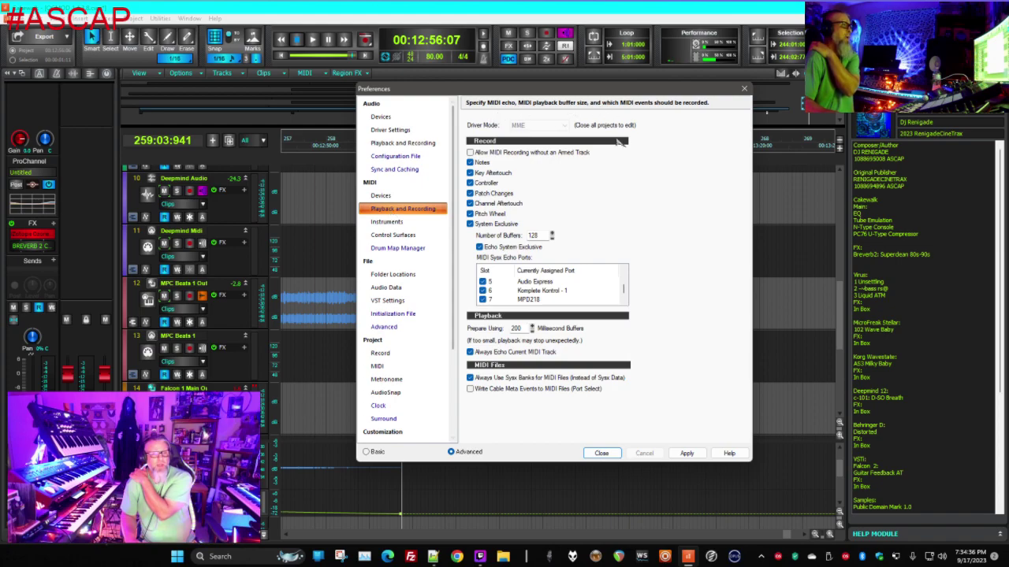
click(395, 223)
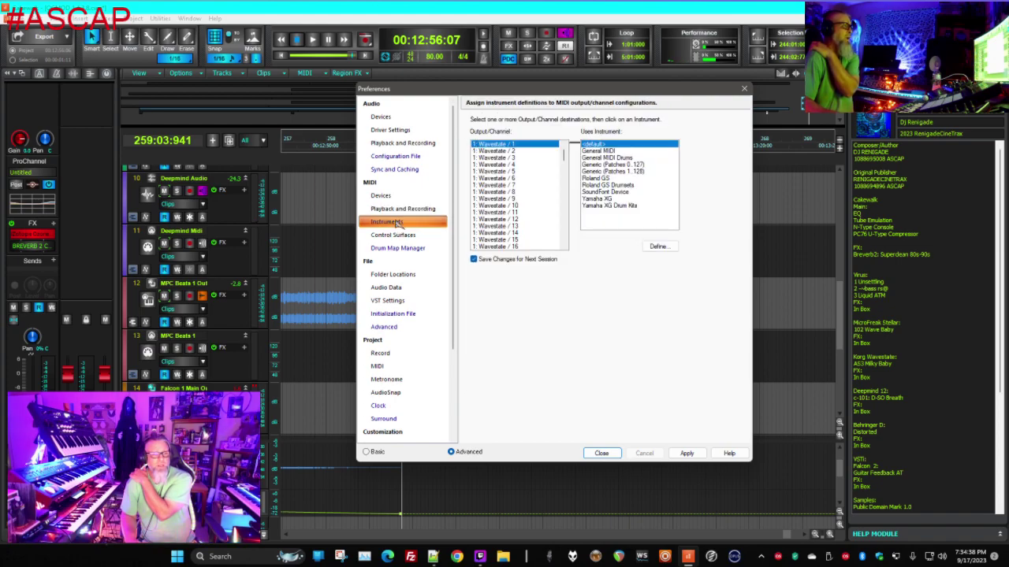
click(392, 234)
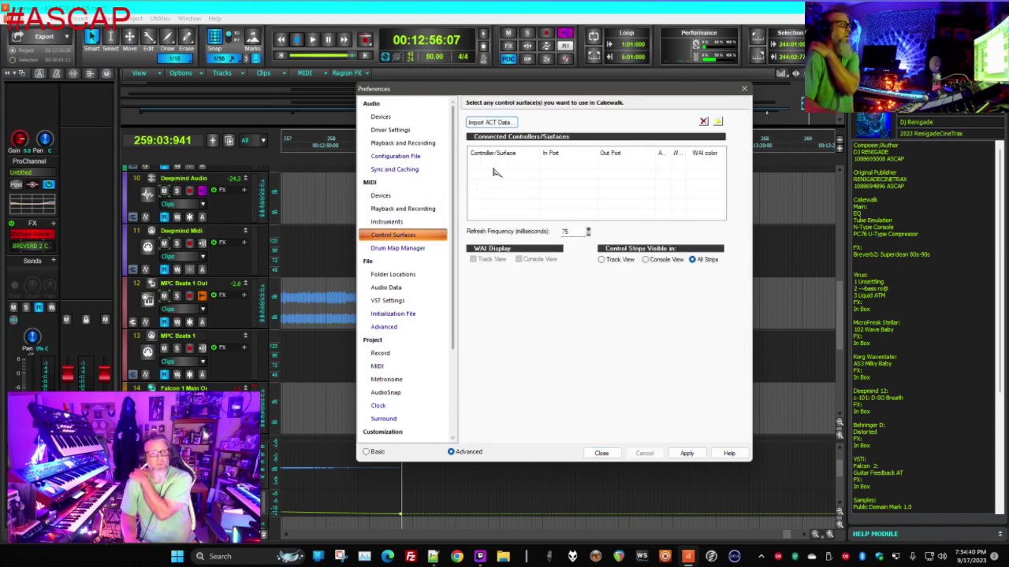
click(501, 123)
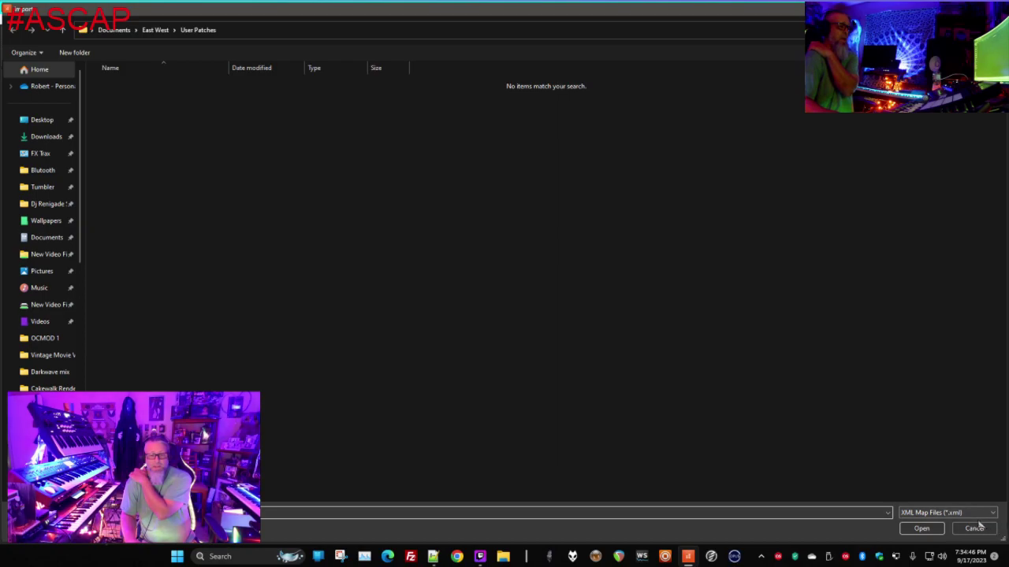
click(973, 528)
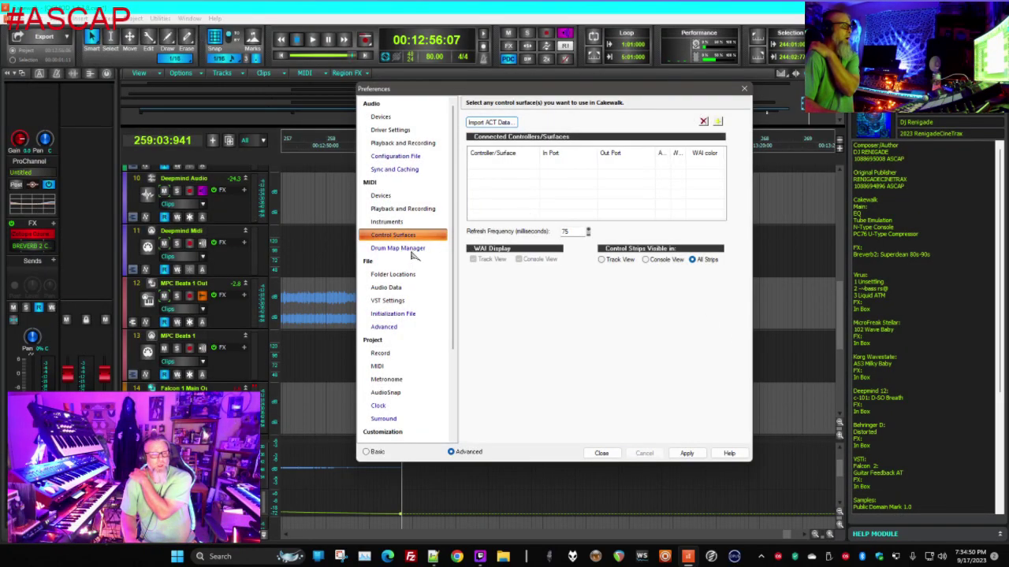
Review the file preferences for Folder Locations, Audio Data, VST Settings, Initialization File and Advanced, and close the preferences
click(405, 274)
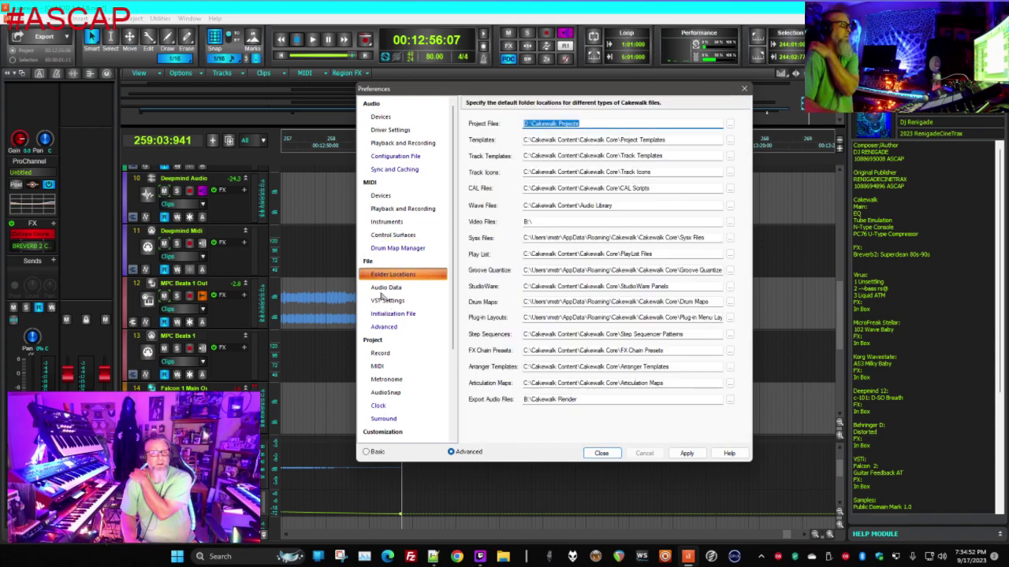
click(384, 289)
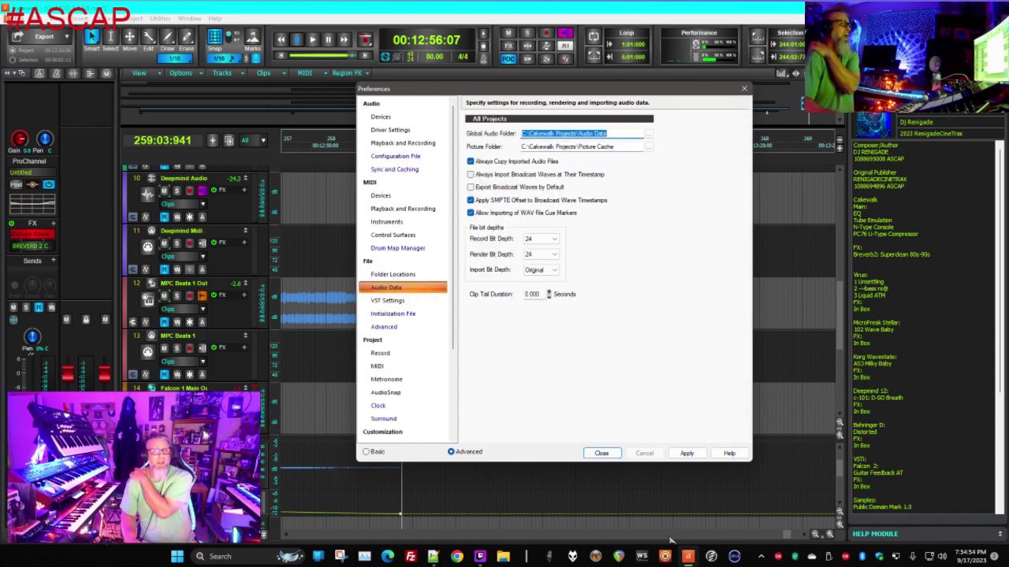
click(388, 300)
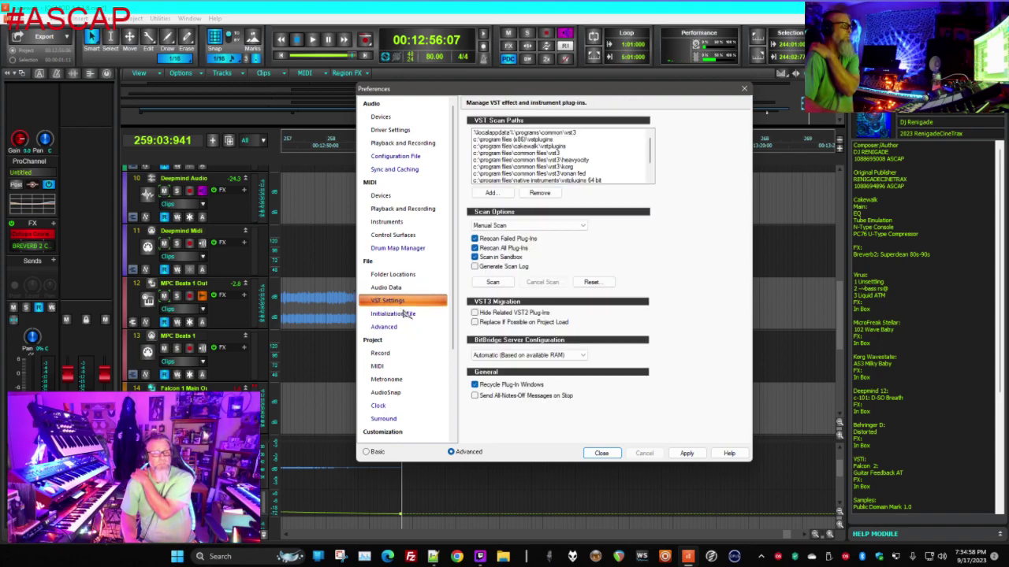
click(407, 313)
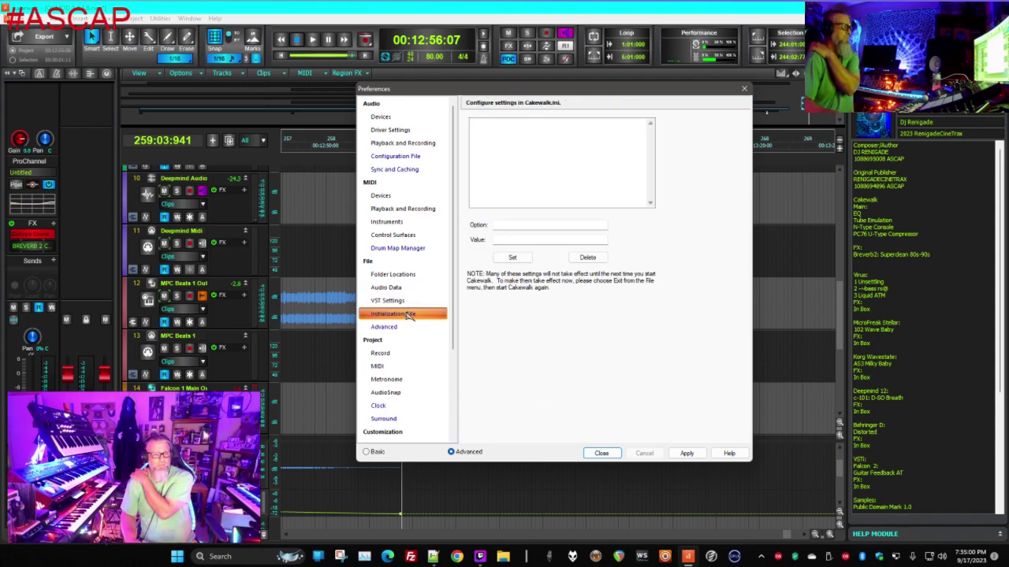
click(385, 327)
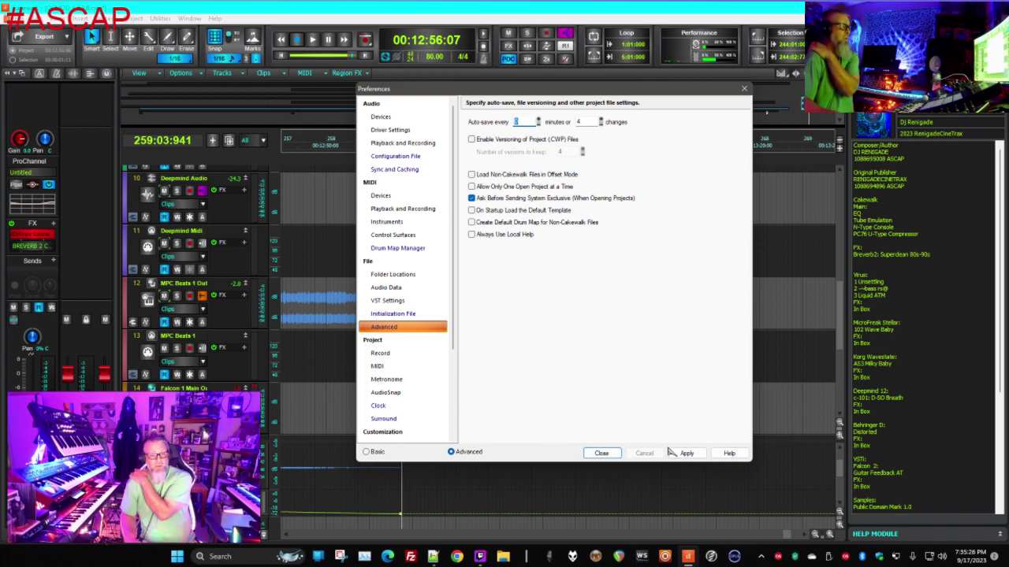
click(604, 453)
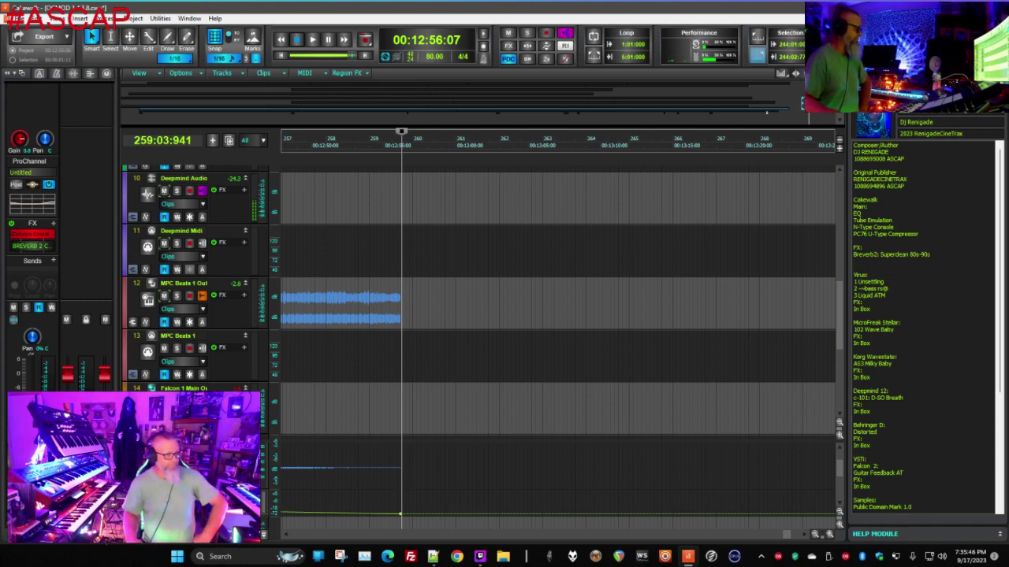
Play the project briefly from its beginning and unfreeze the MPC Beats 1 synth track
click(280, 40)
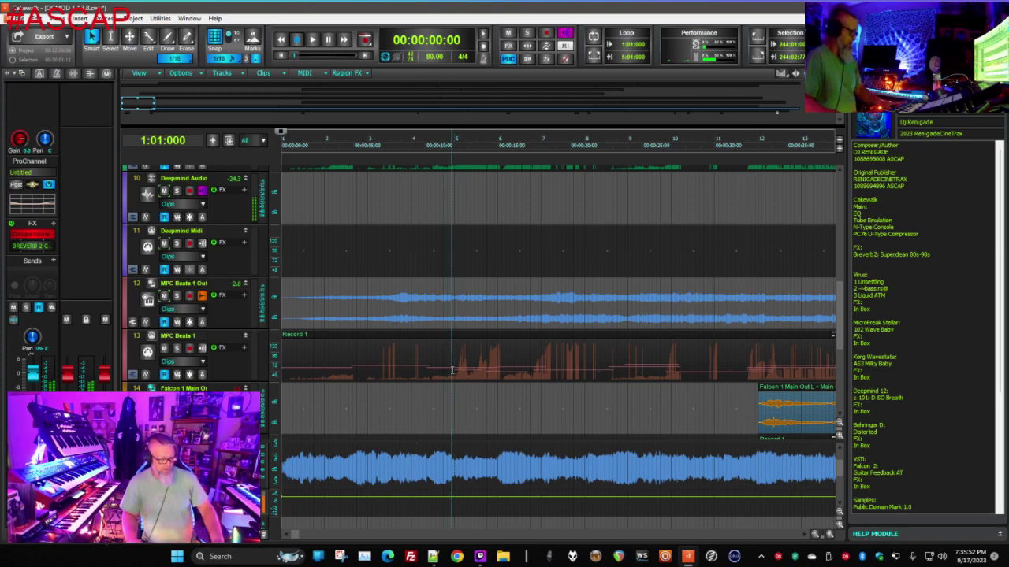
key(space)
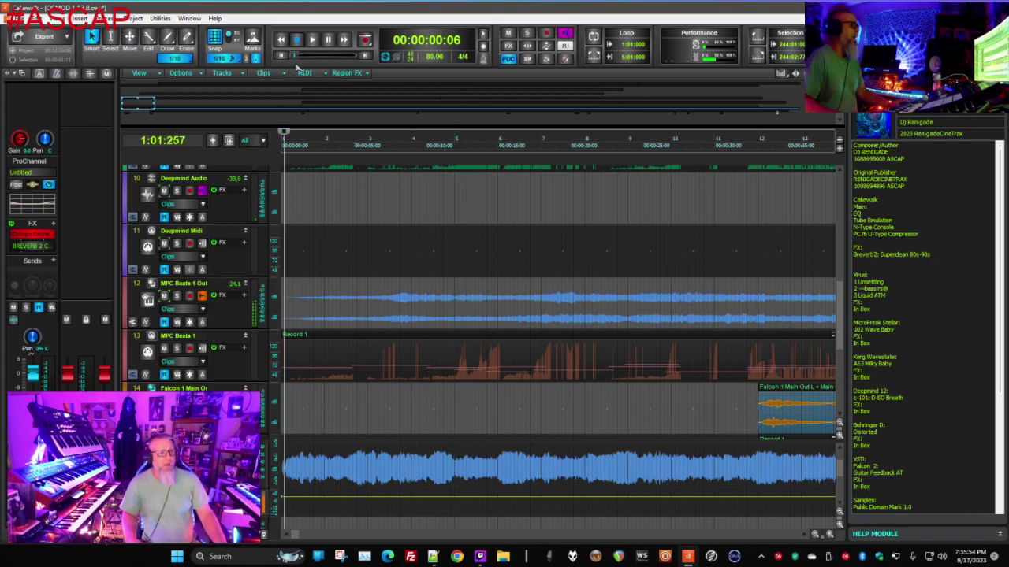
key(space)
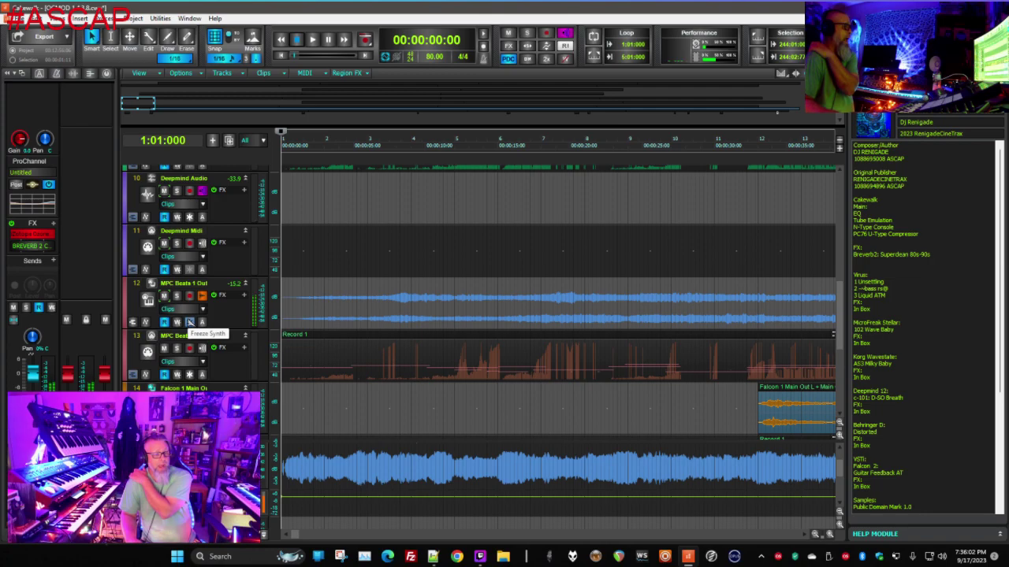
click(190, 322)
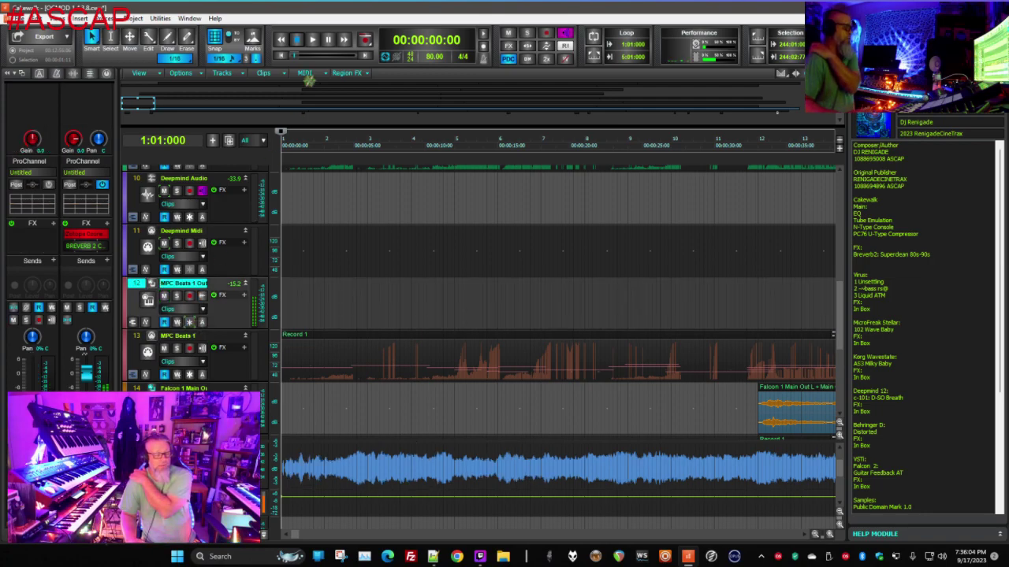